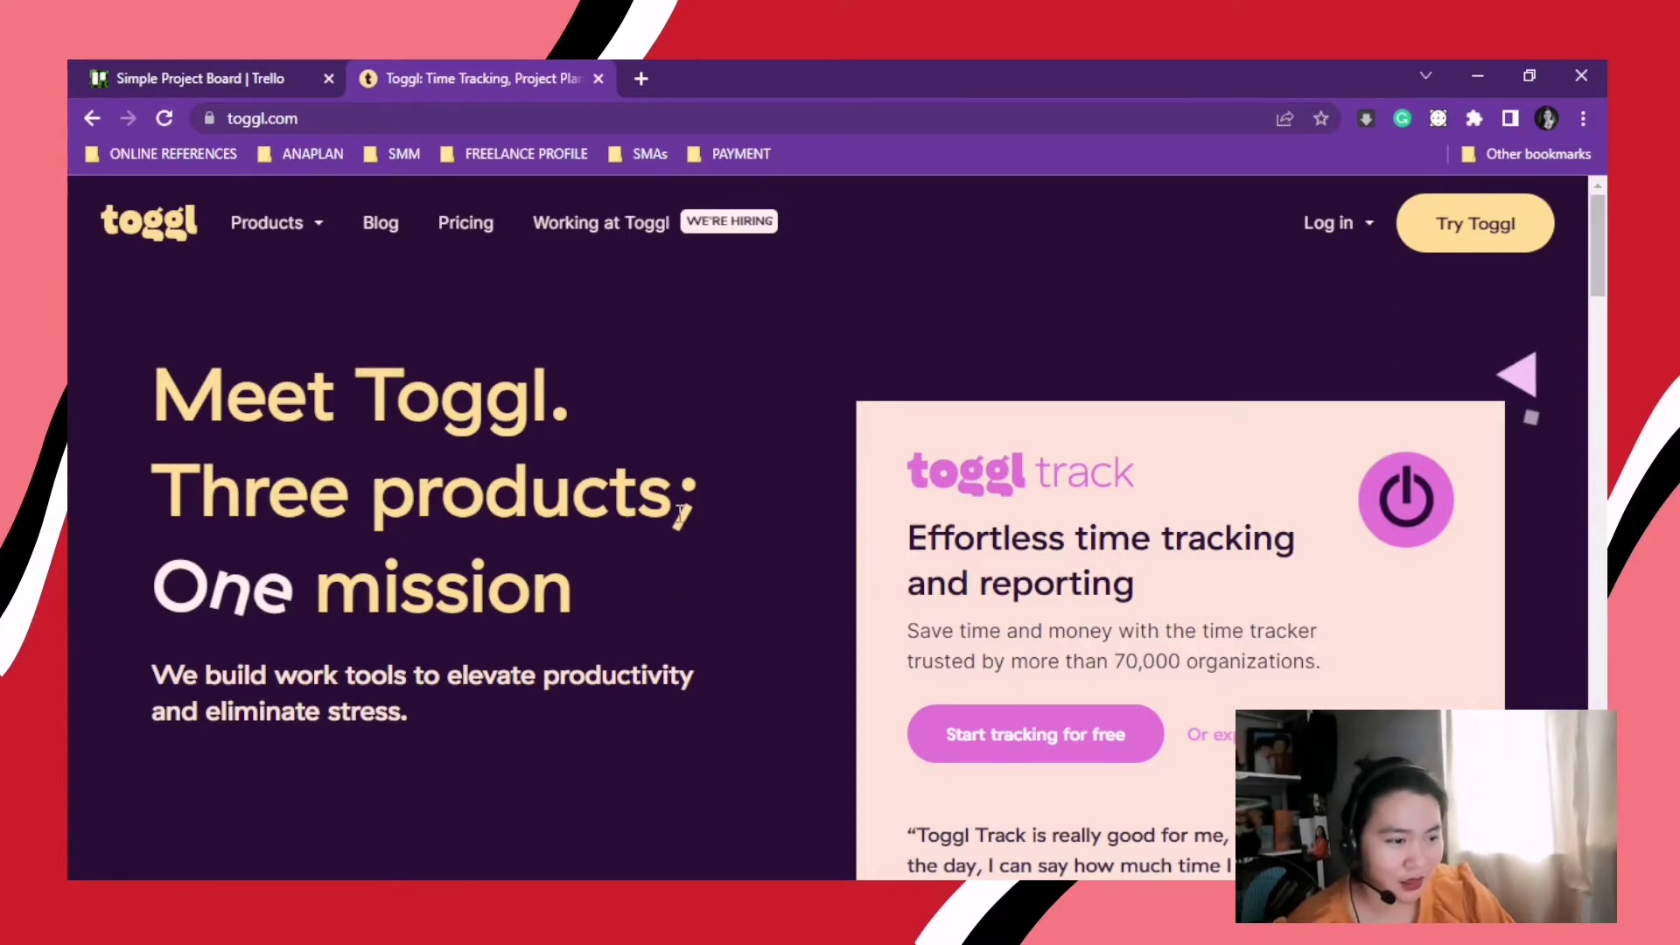
- Scroll down through the Toggl homepage and back up to look it over
scroll(681, 515, "down", 8)
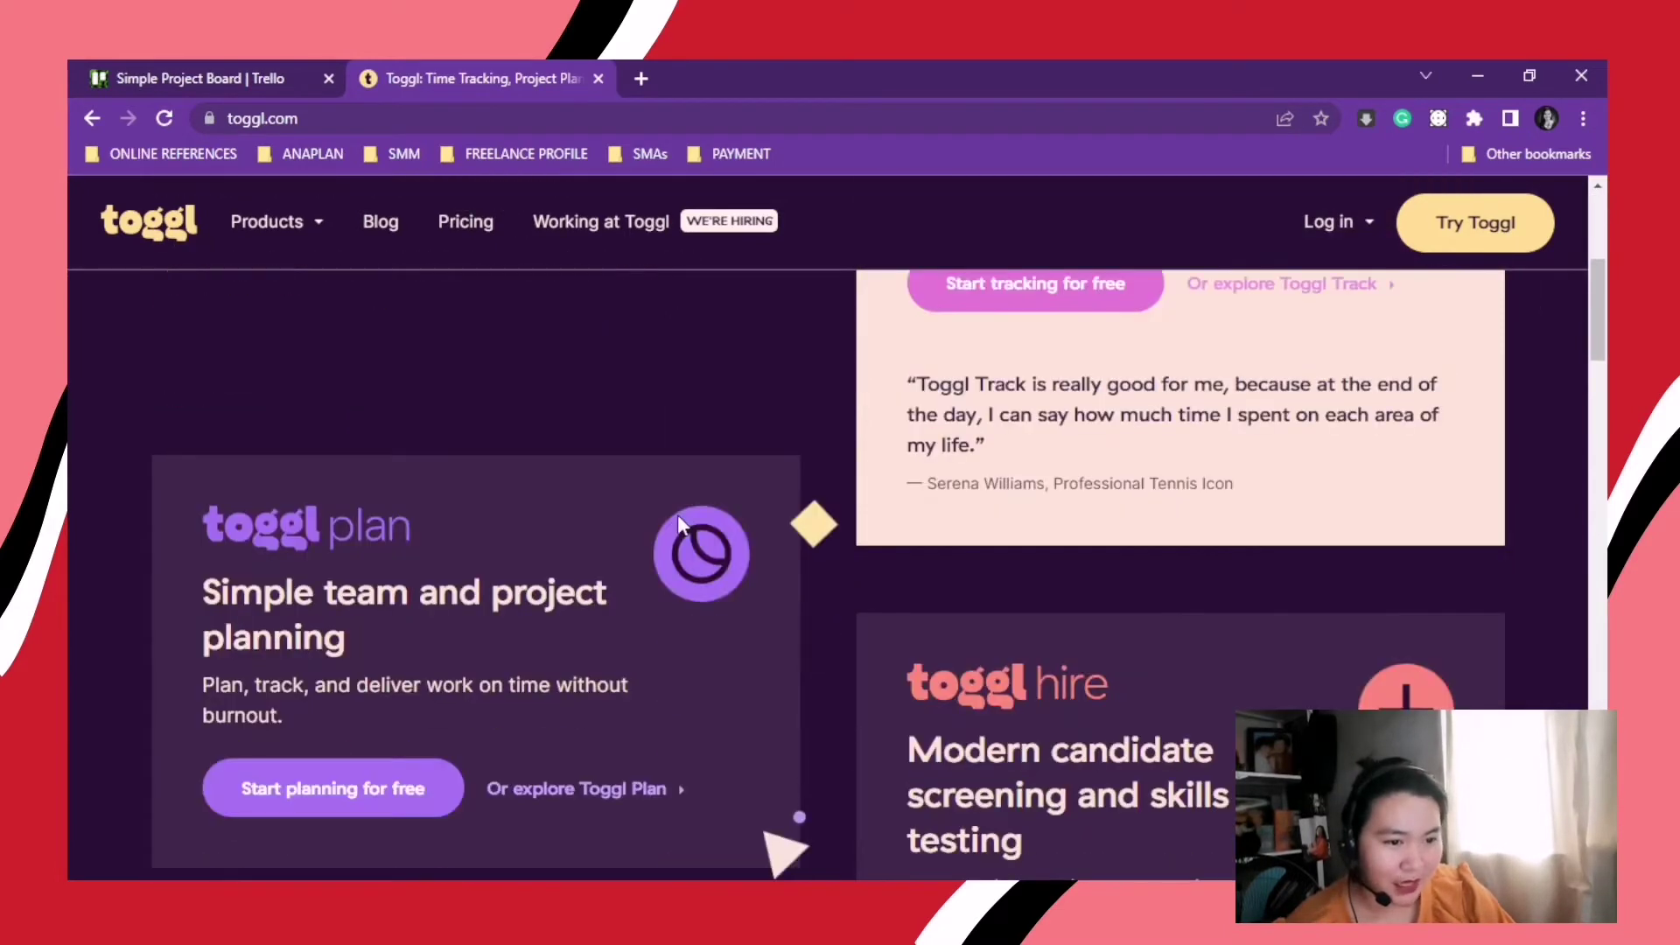
scroll(677, 517, "down", 10)
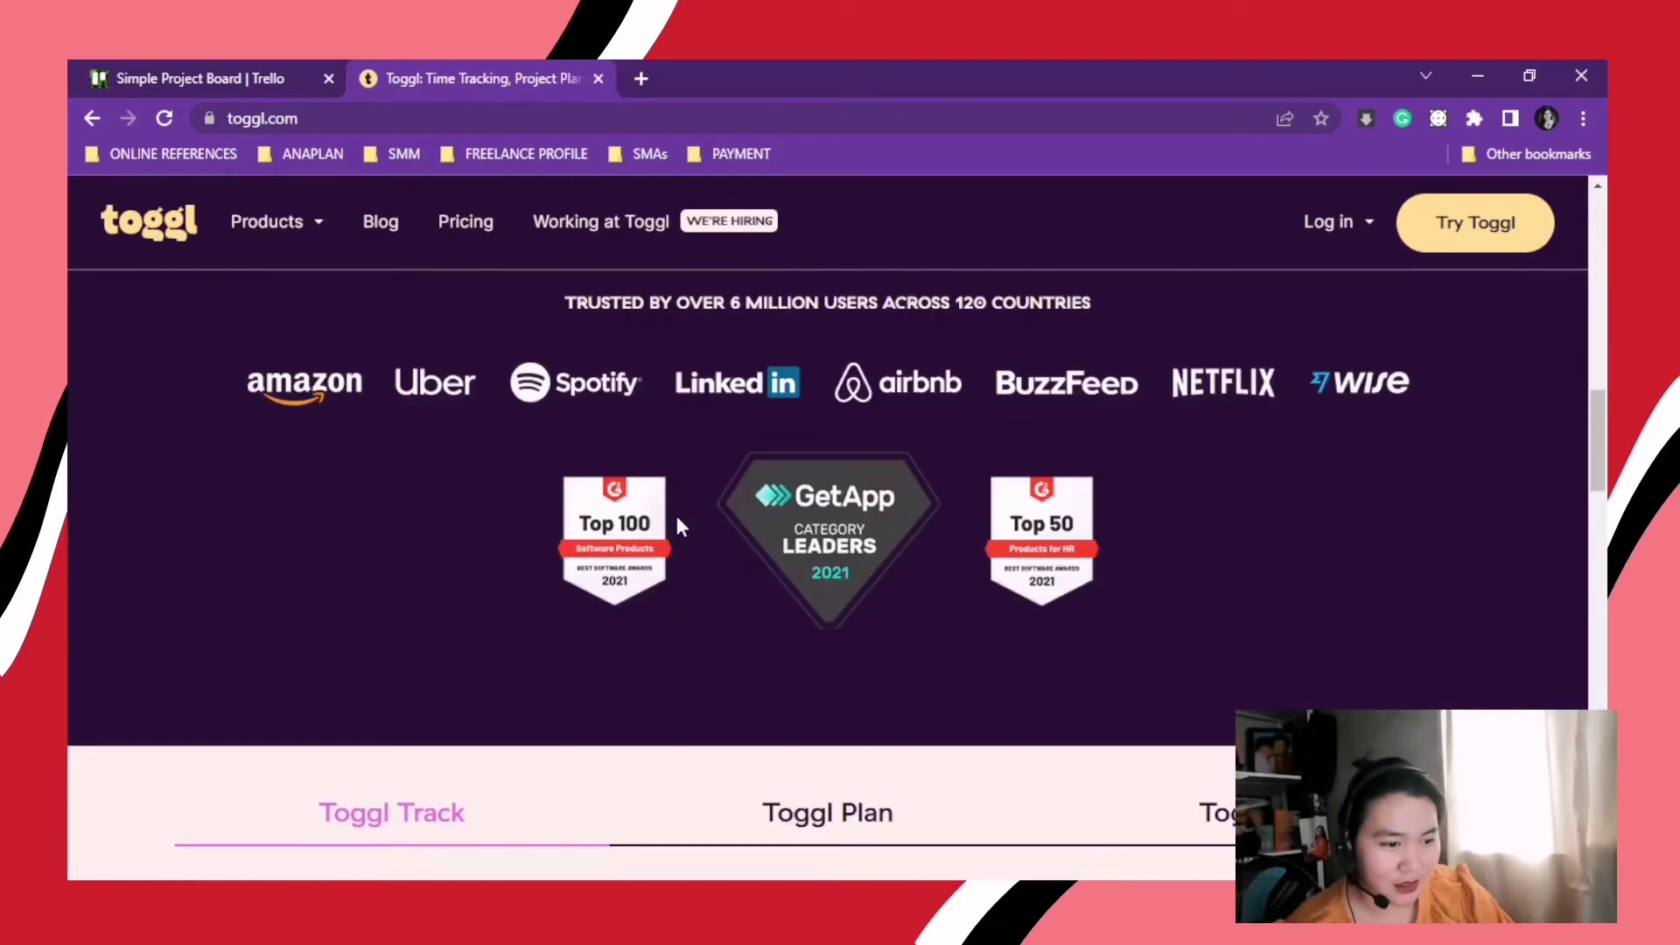
scroll(676, 517, "down", 3)
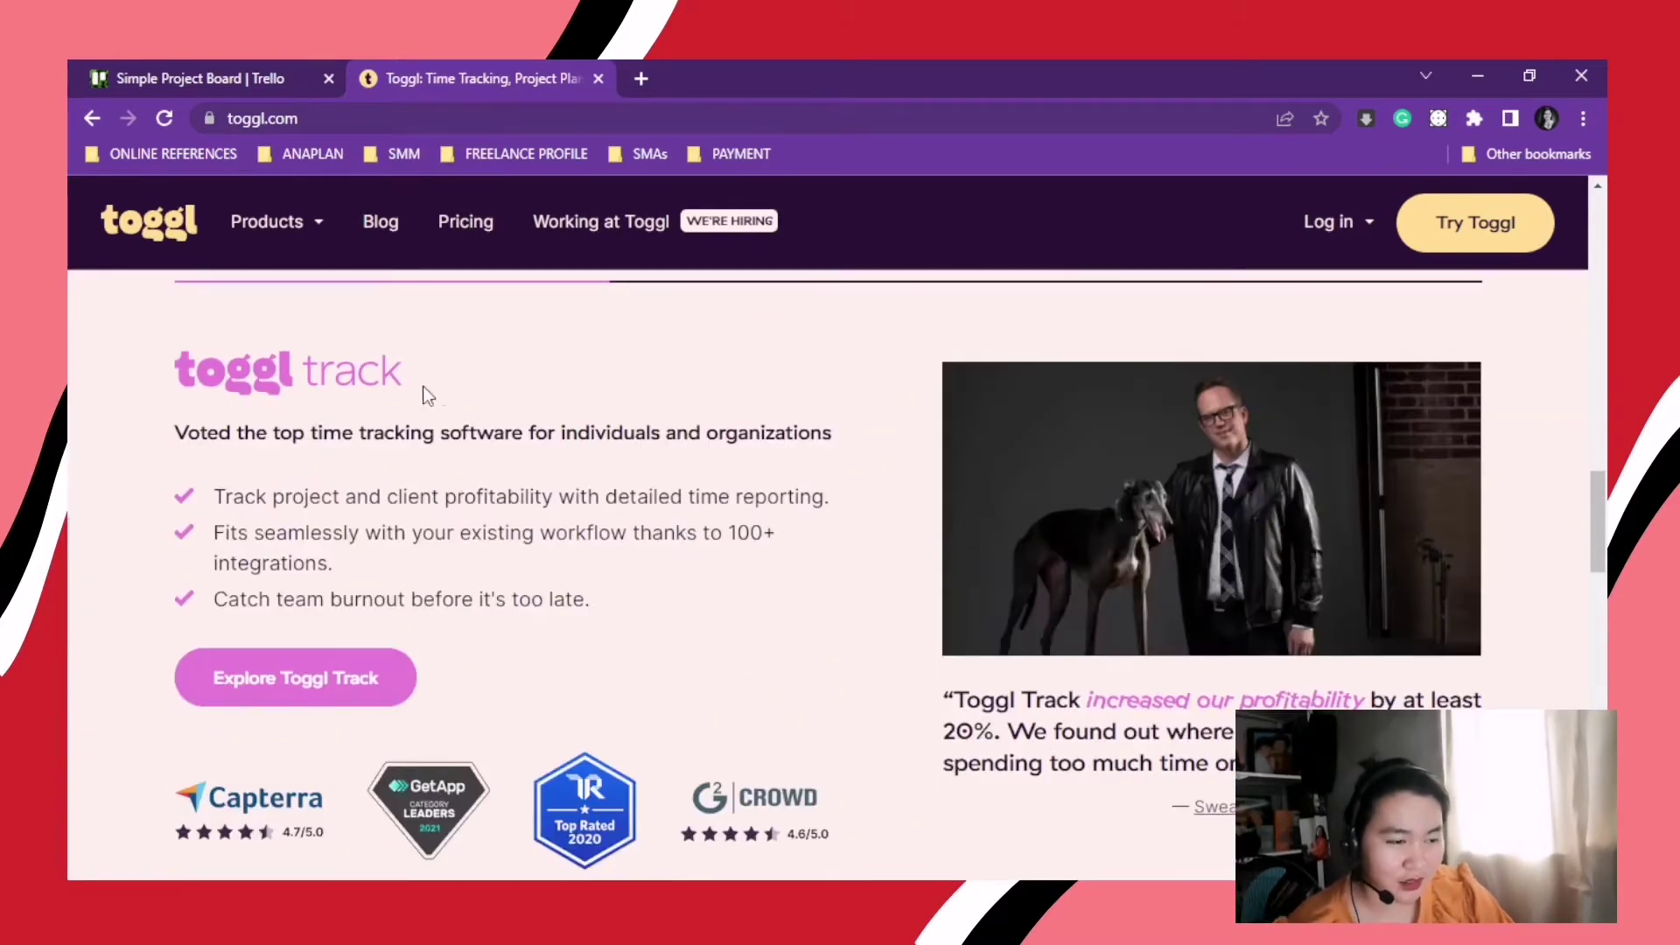
scroll(783, 553, "up", 3)
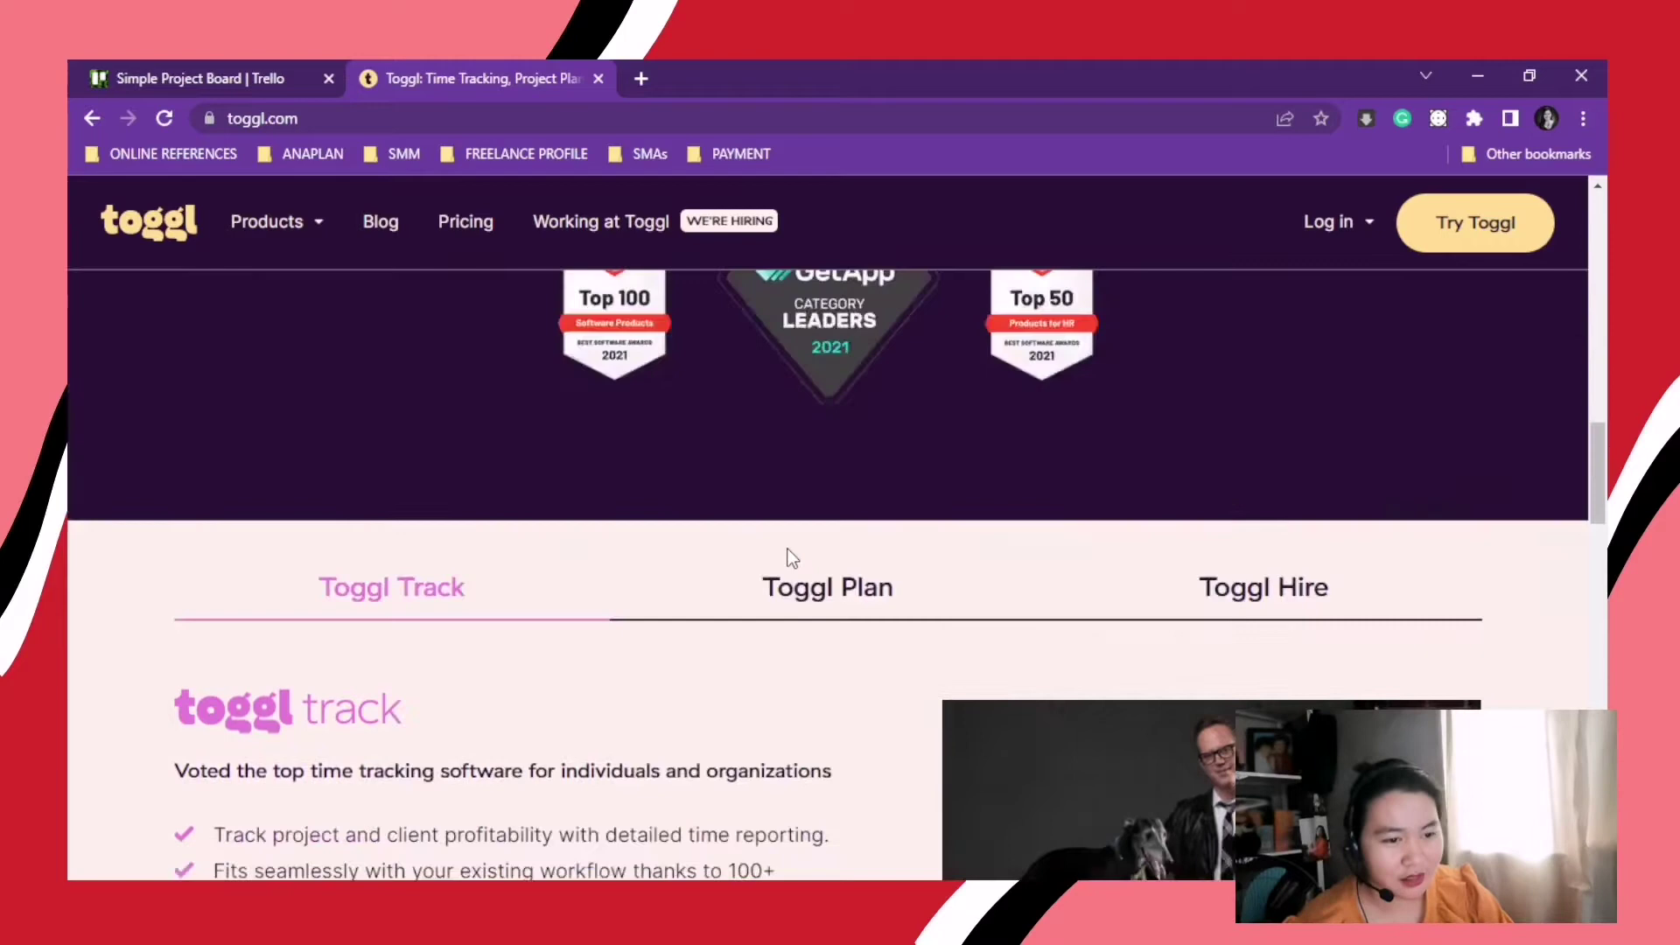
scroll(788, 551, "up", 10)
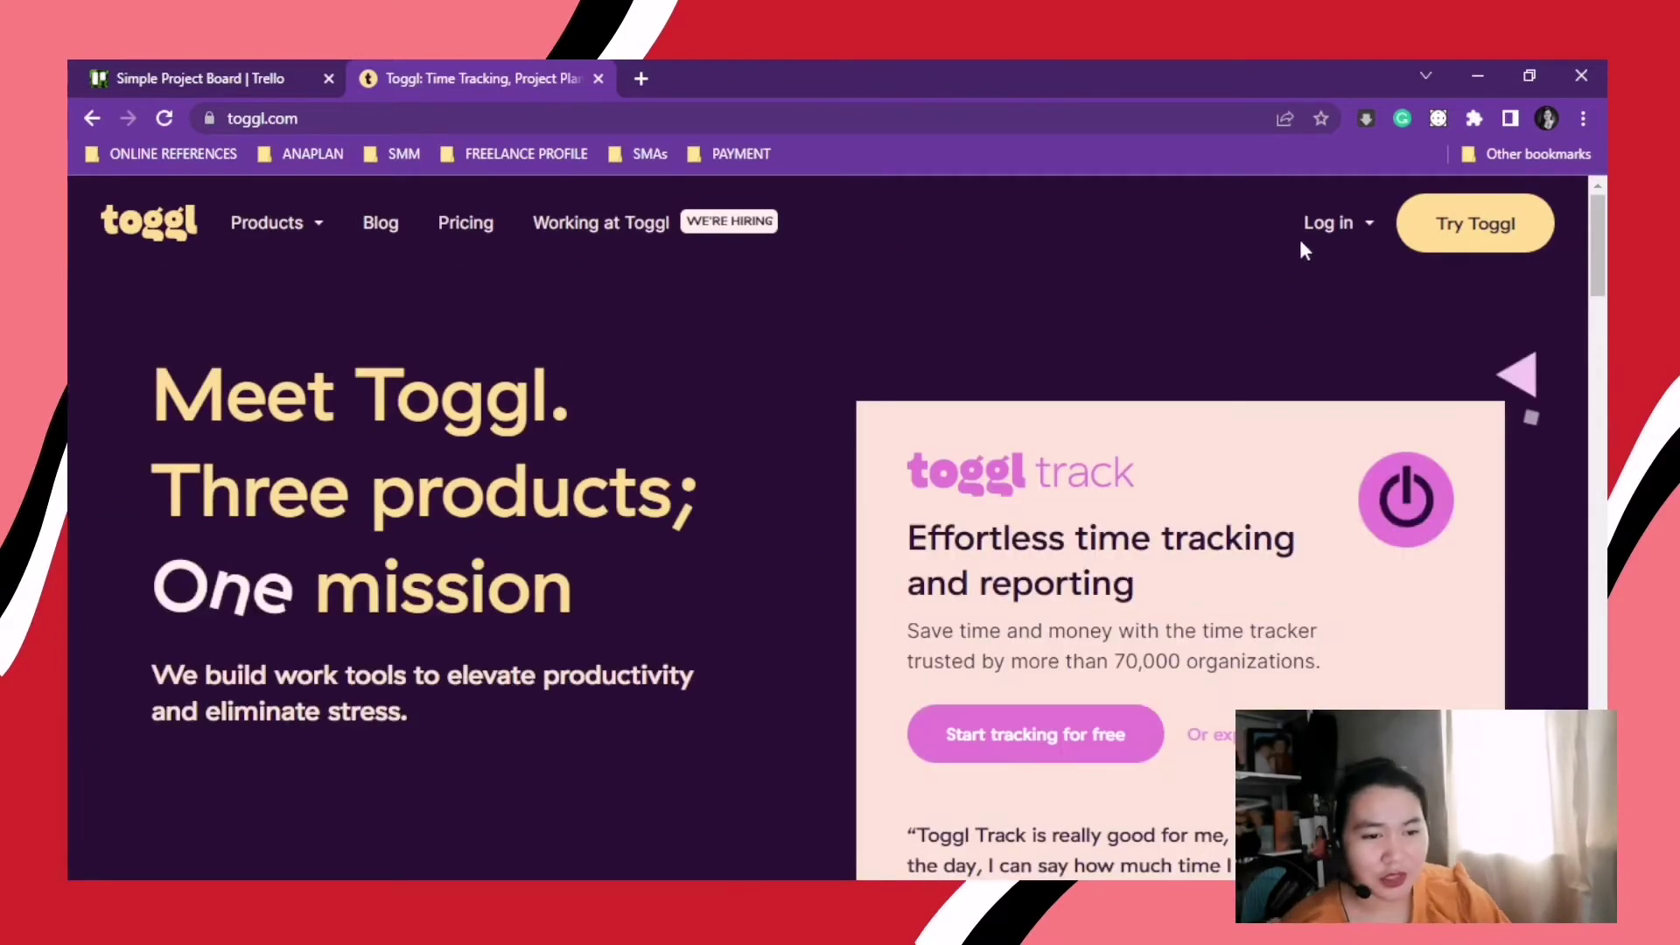
- Log in to Toggl Track from the Toggl product chooser
left_click(1315, 224)
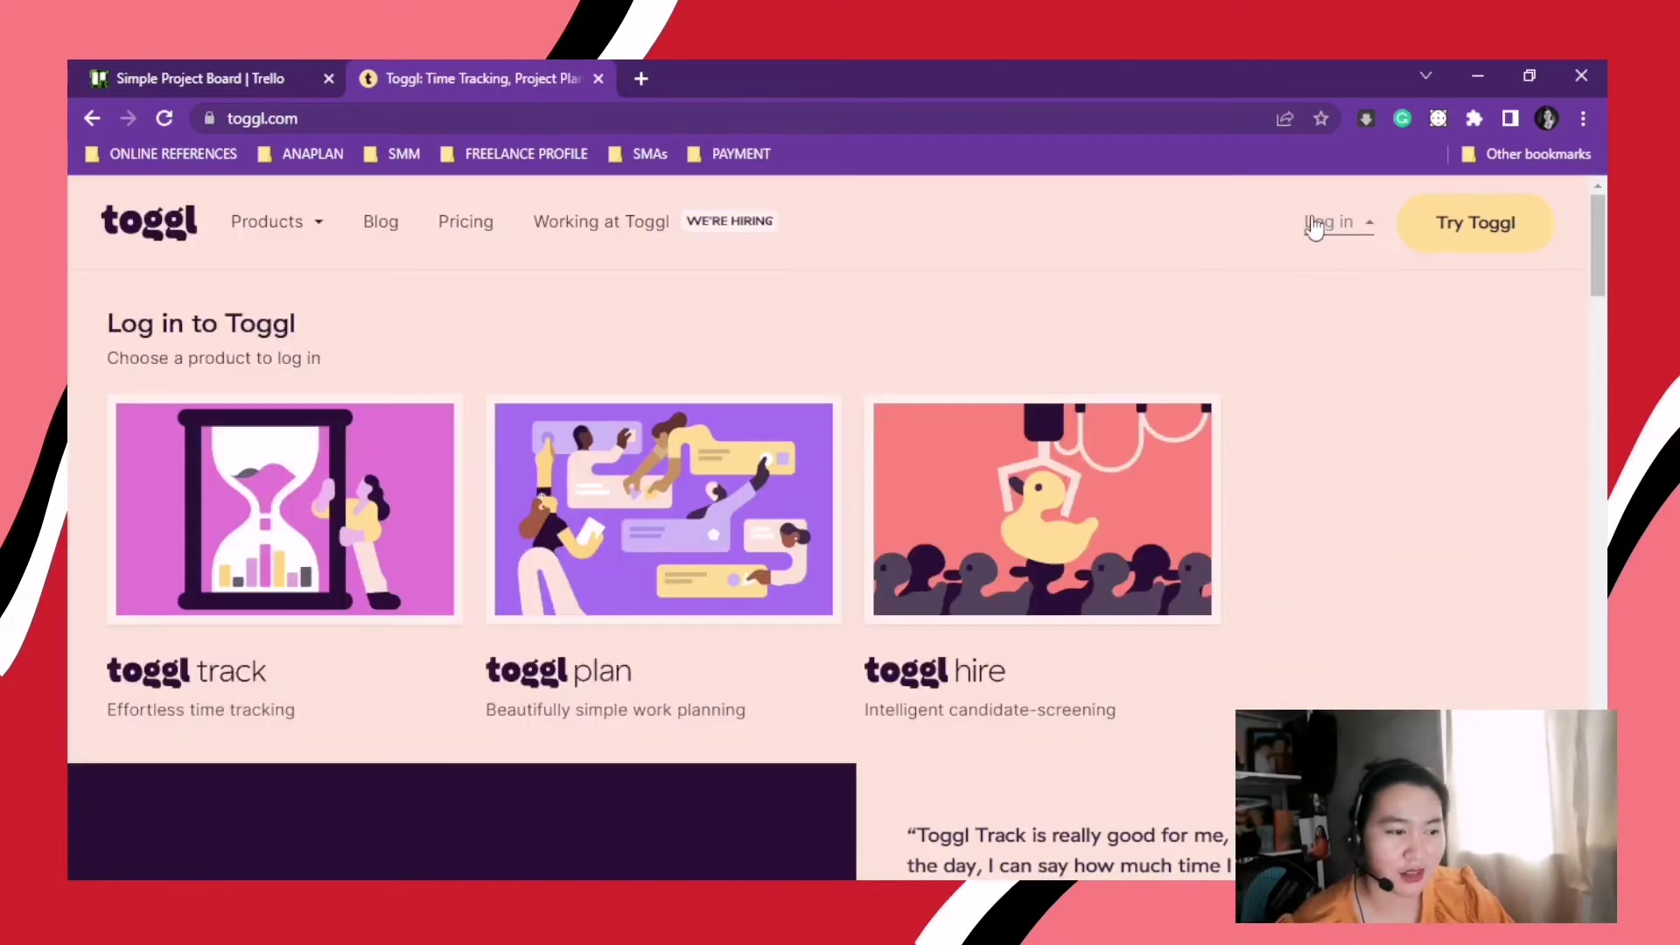
left_click(247, 542)
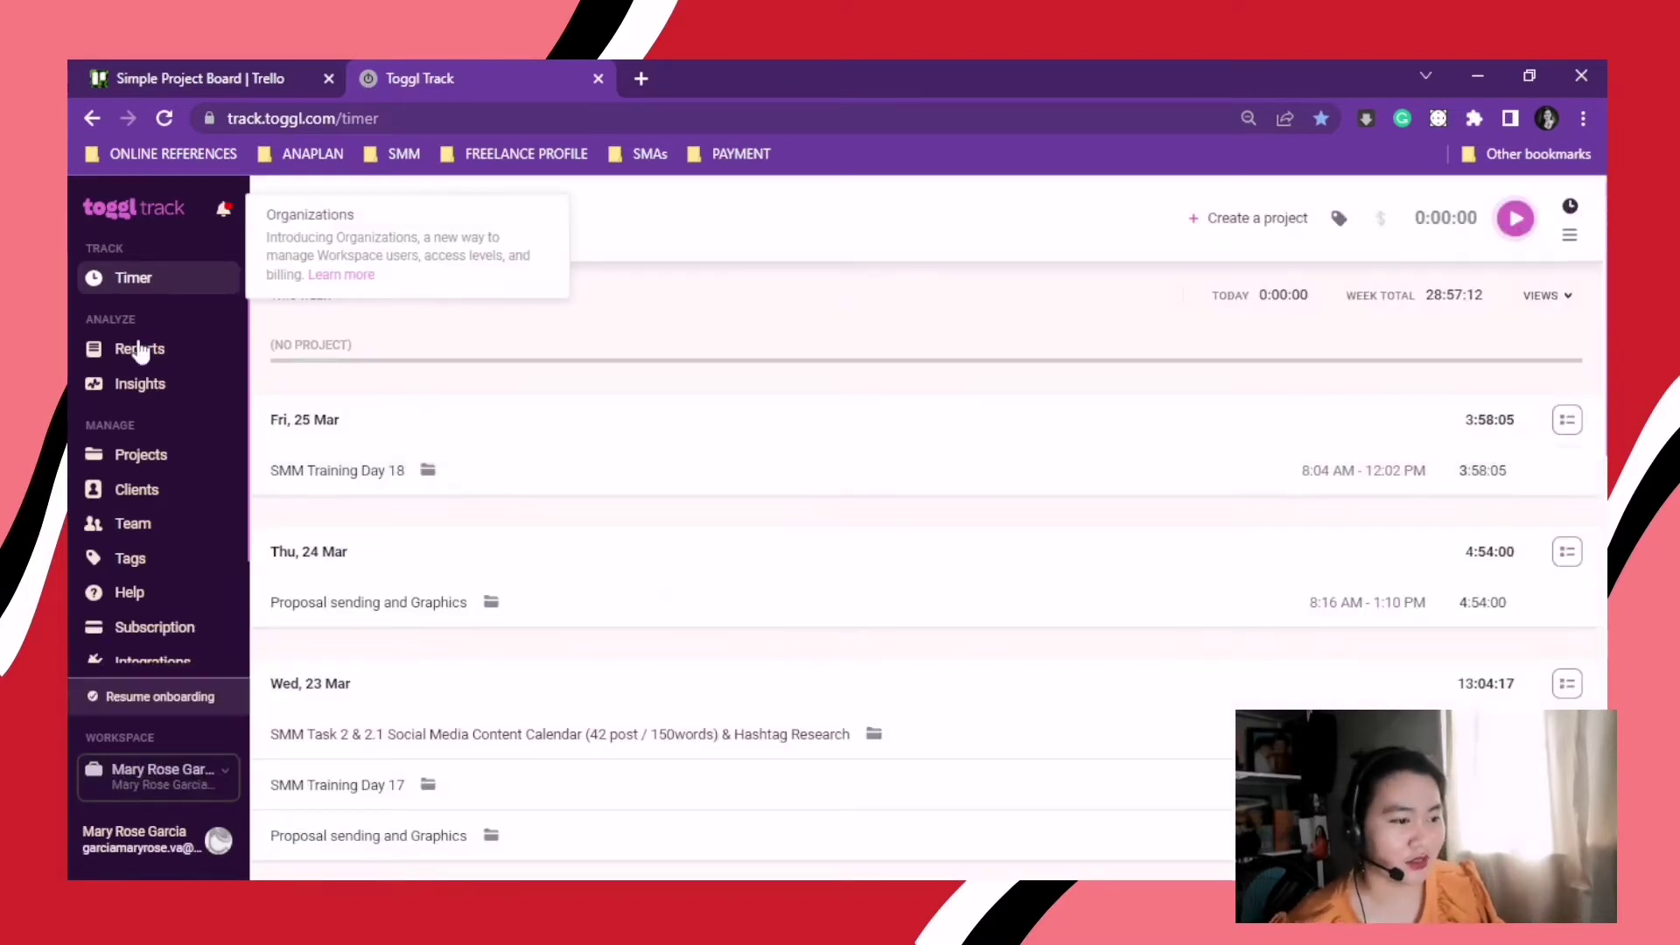
- Visit the Reports, Insights, Projects, Clients, Team, Tags and Help pages in turn
left_click(159, 354)
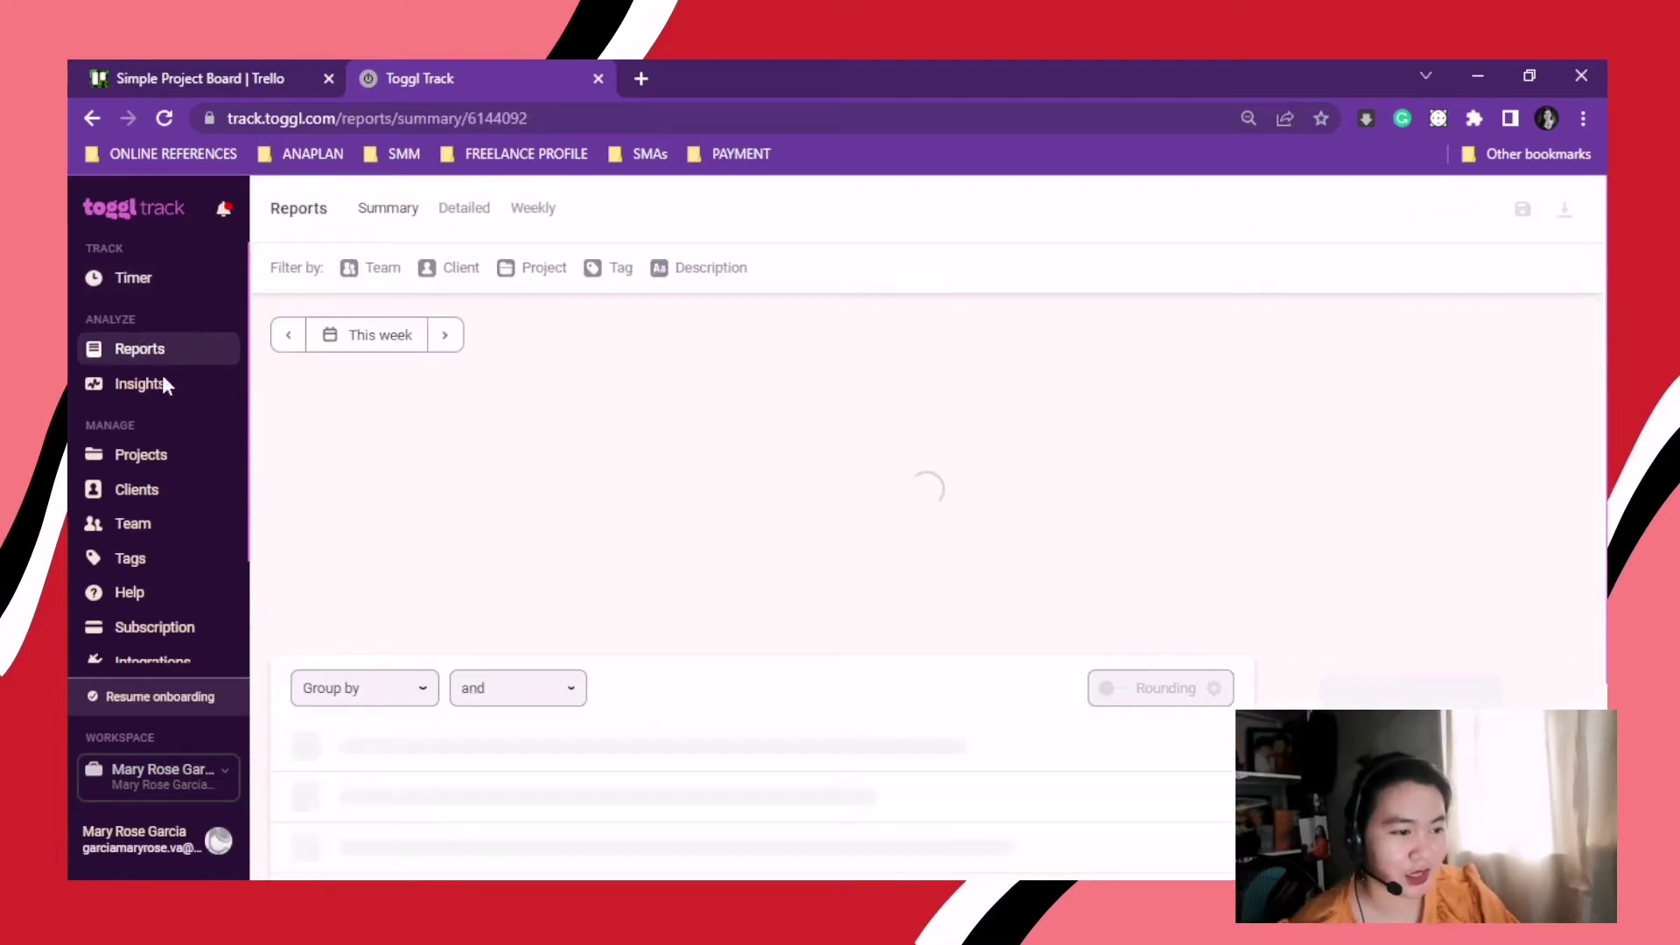
left_click(140, 385)
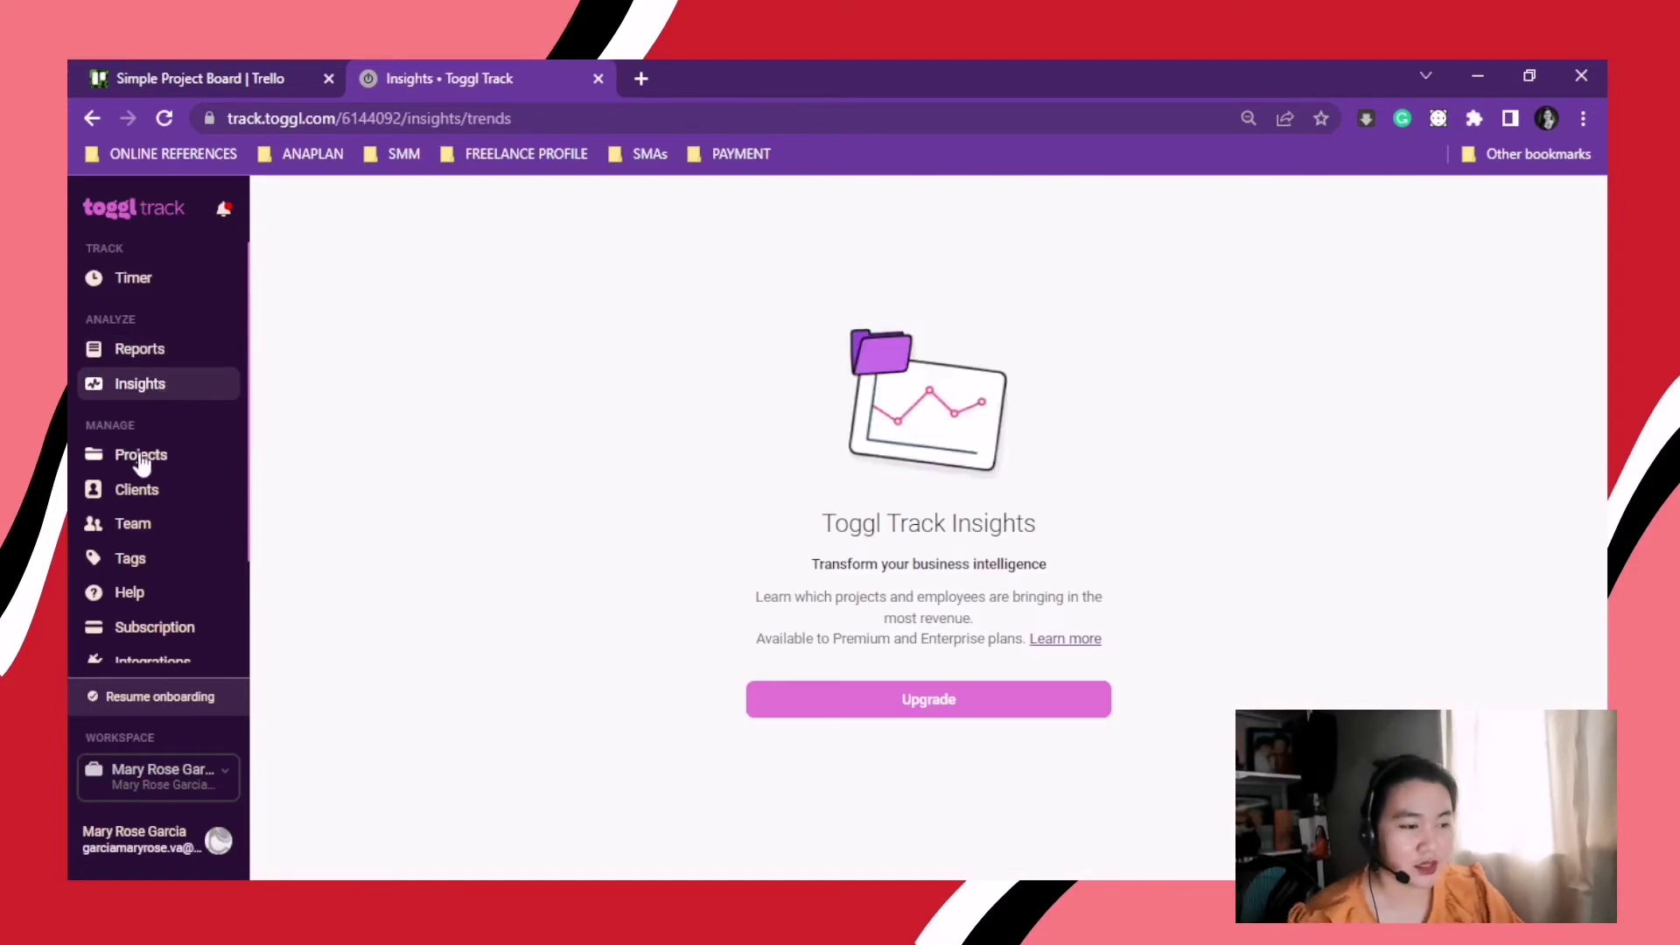
left_click(165, 446)
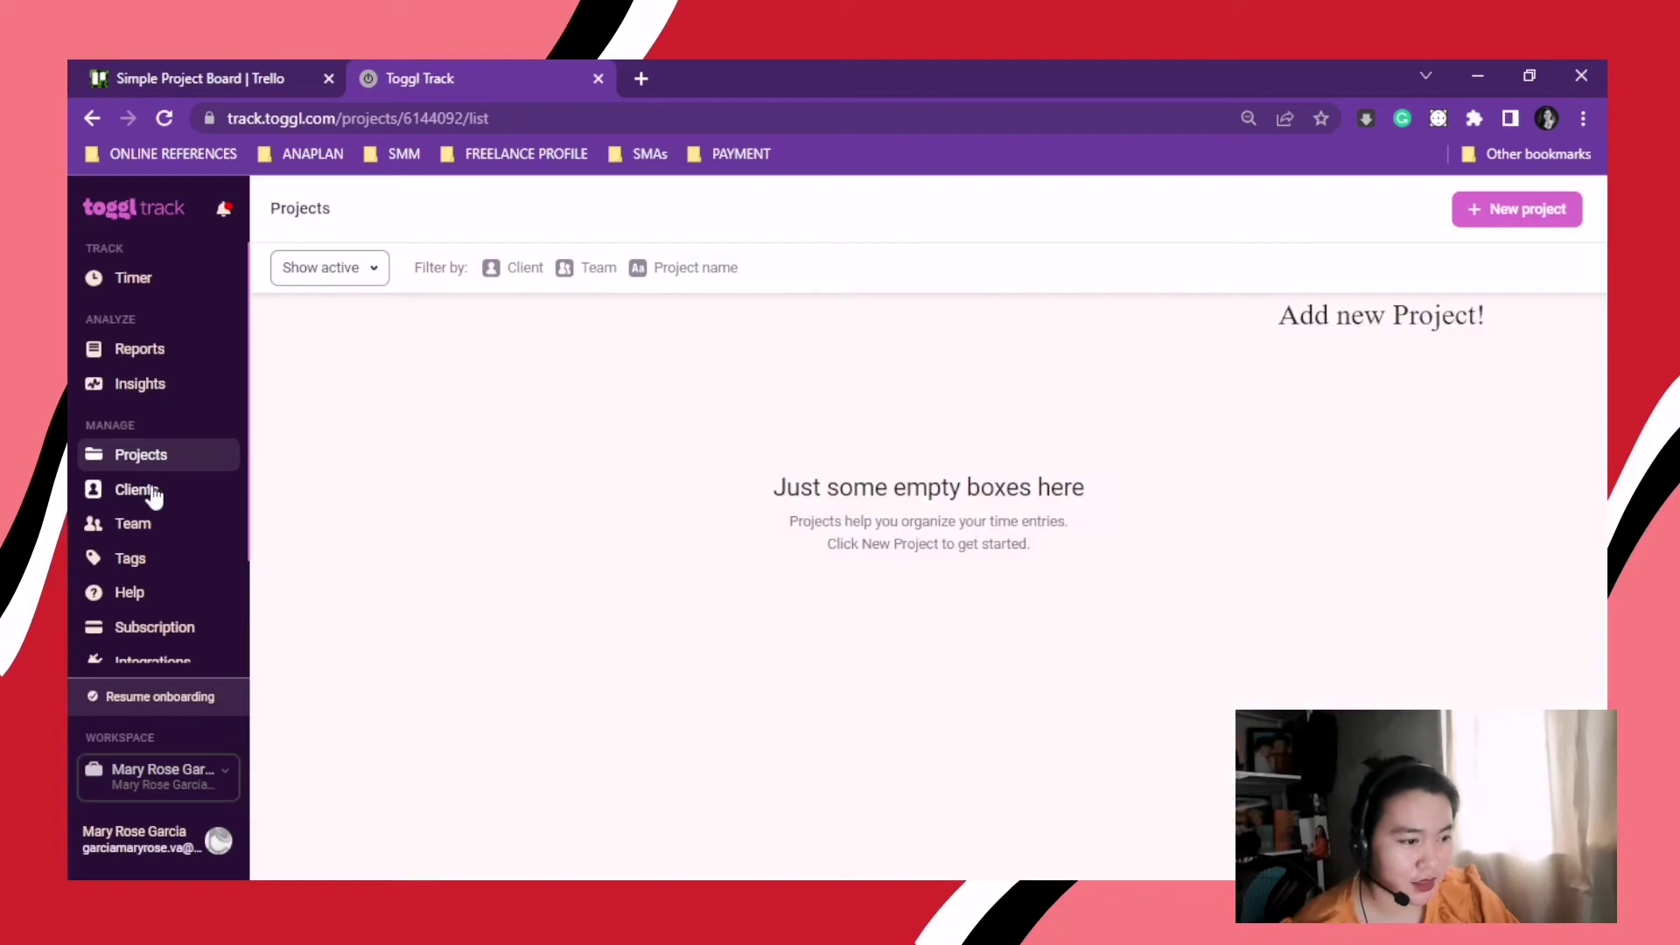
left_click(156, 494)
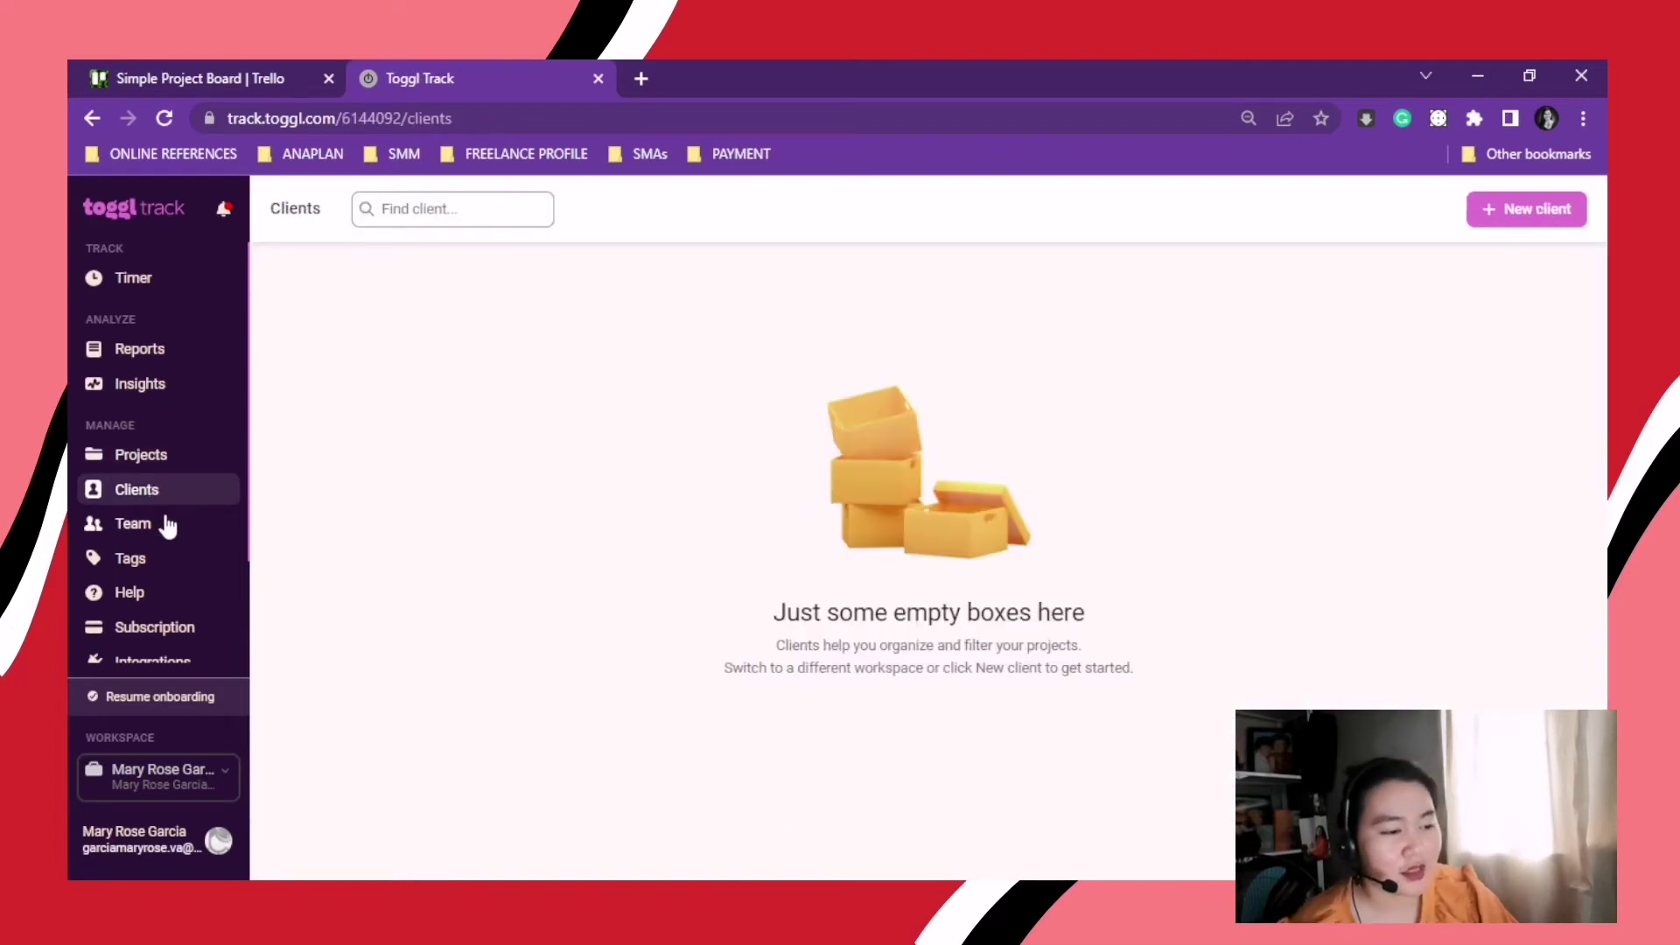
left_click(166, 524)
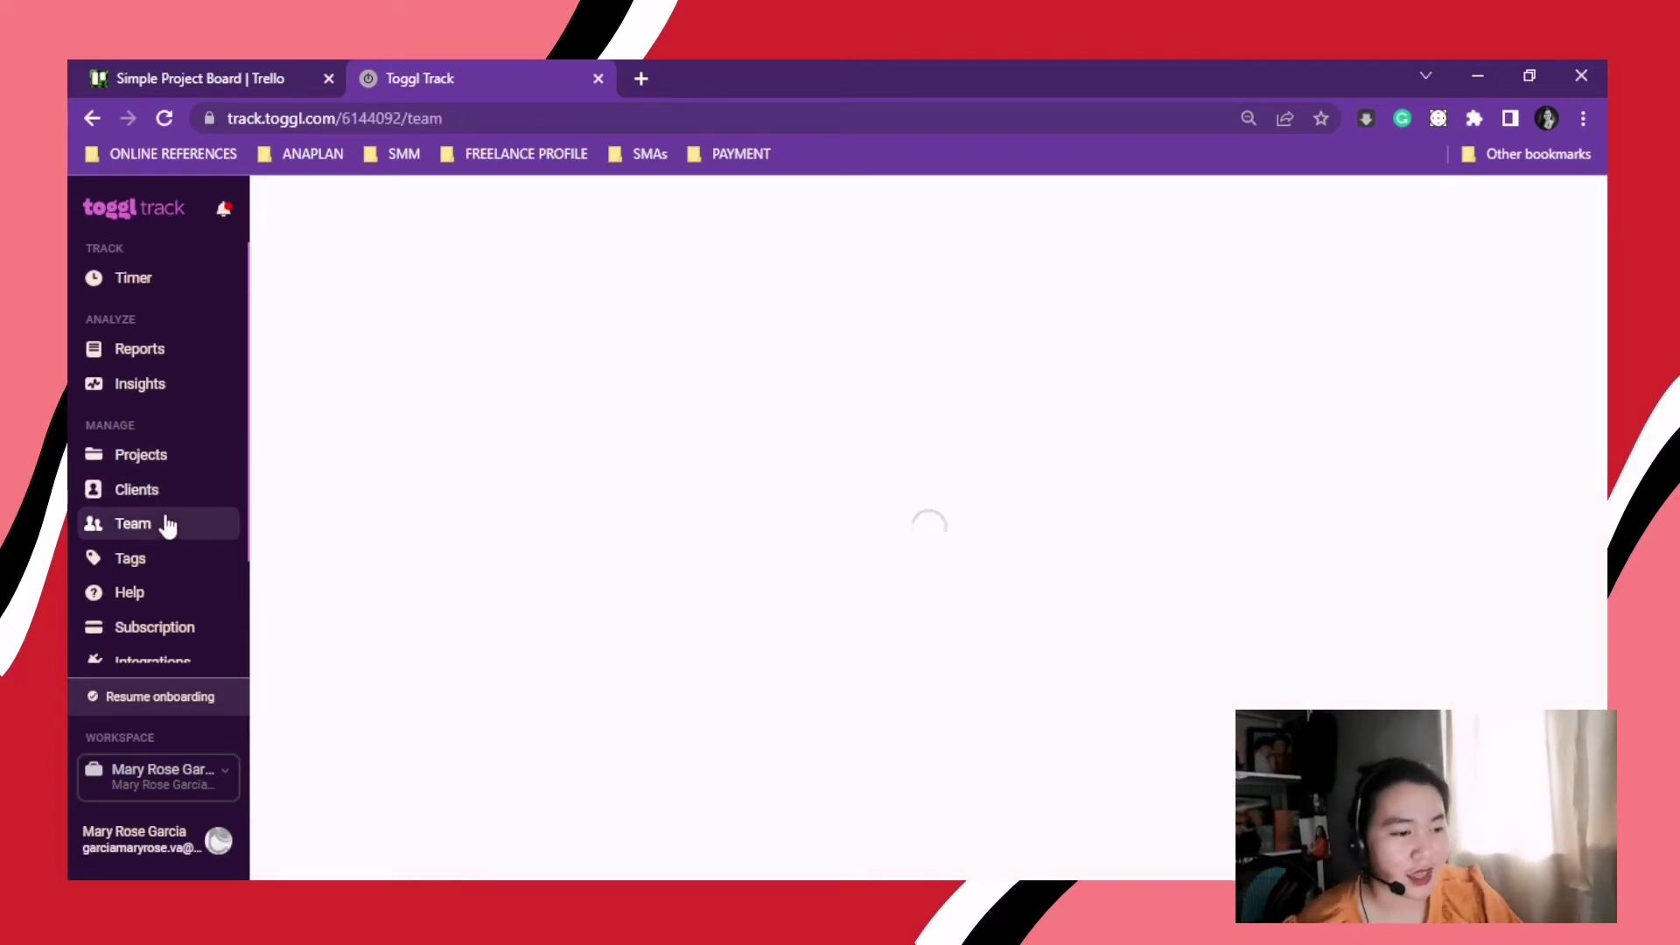
left_click(173, 568)
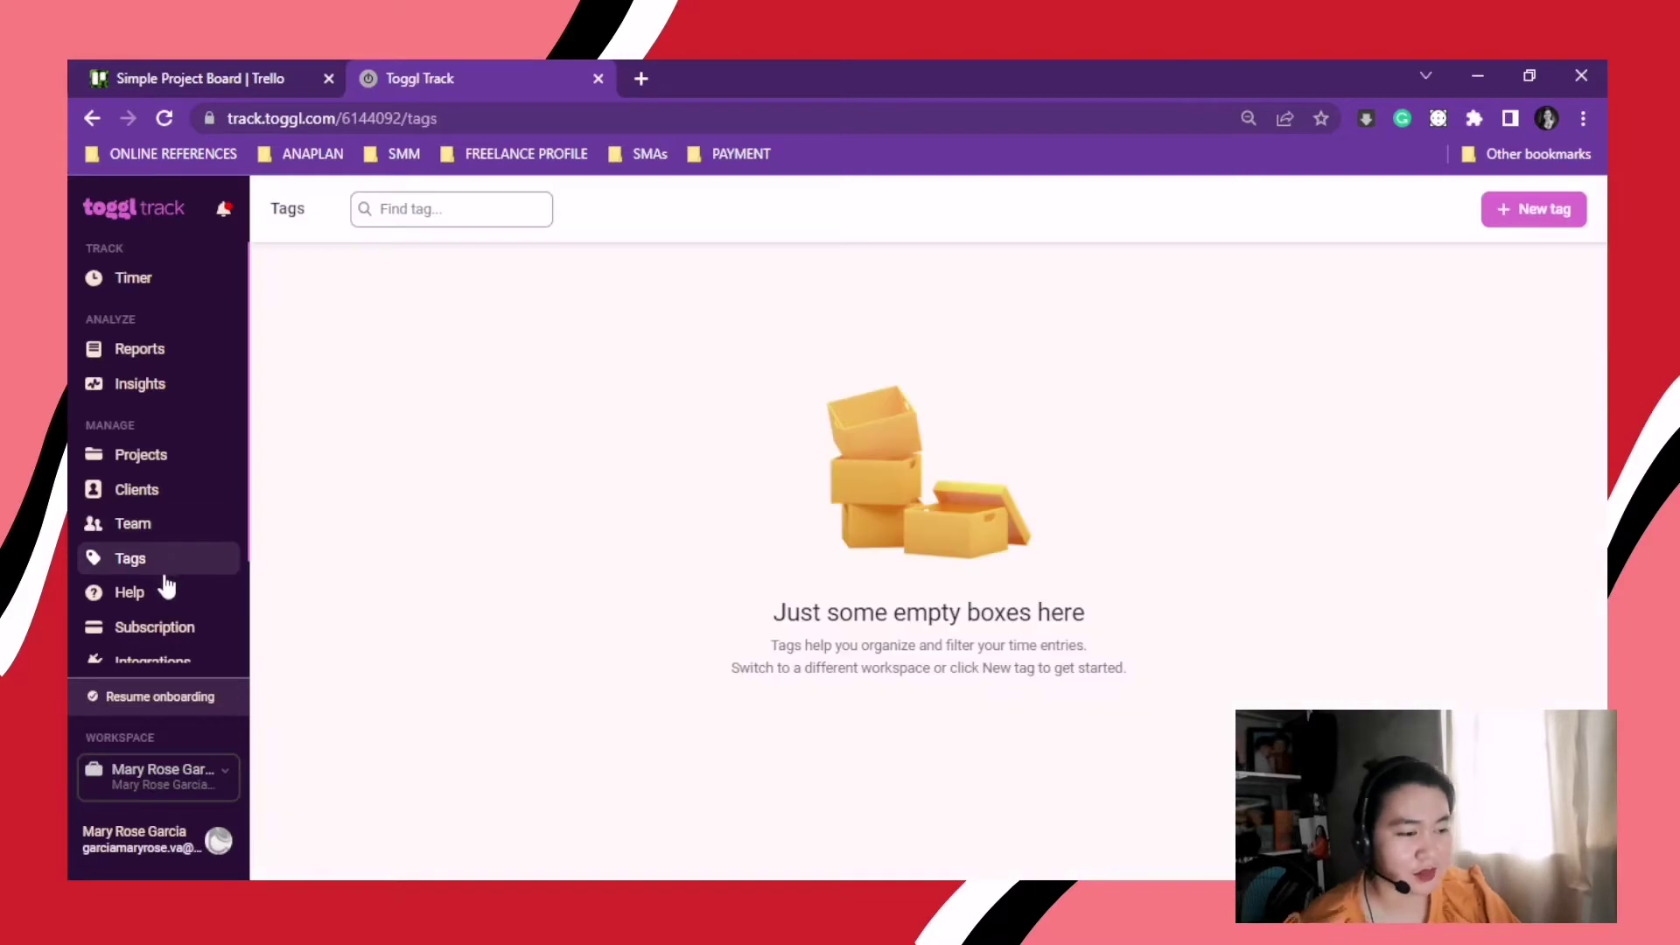
left_click(165, 595)
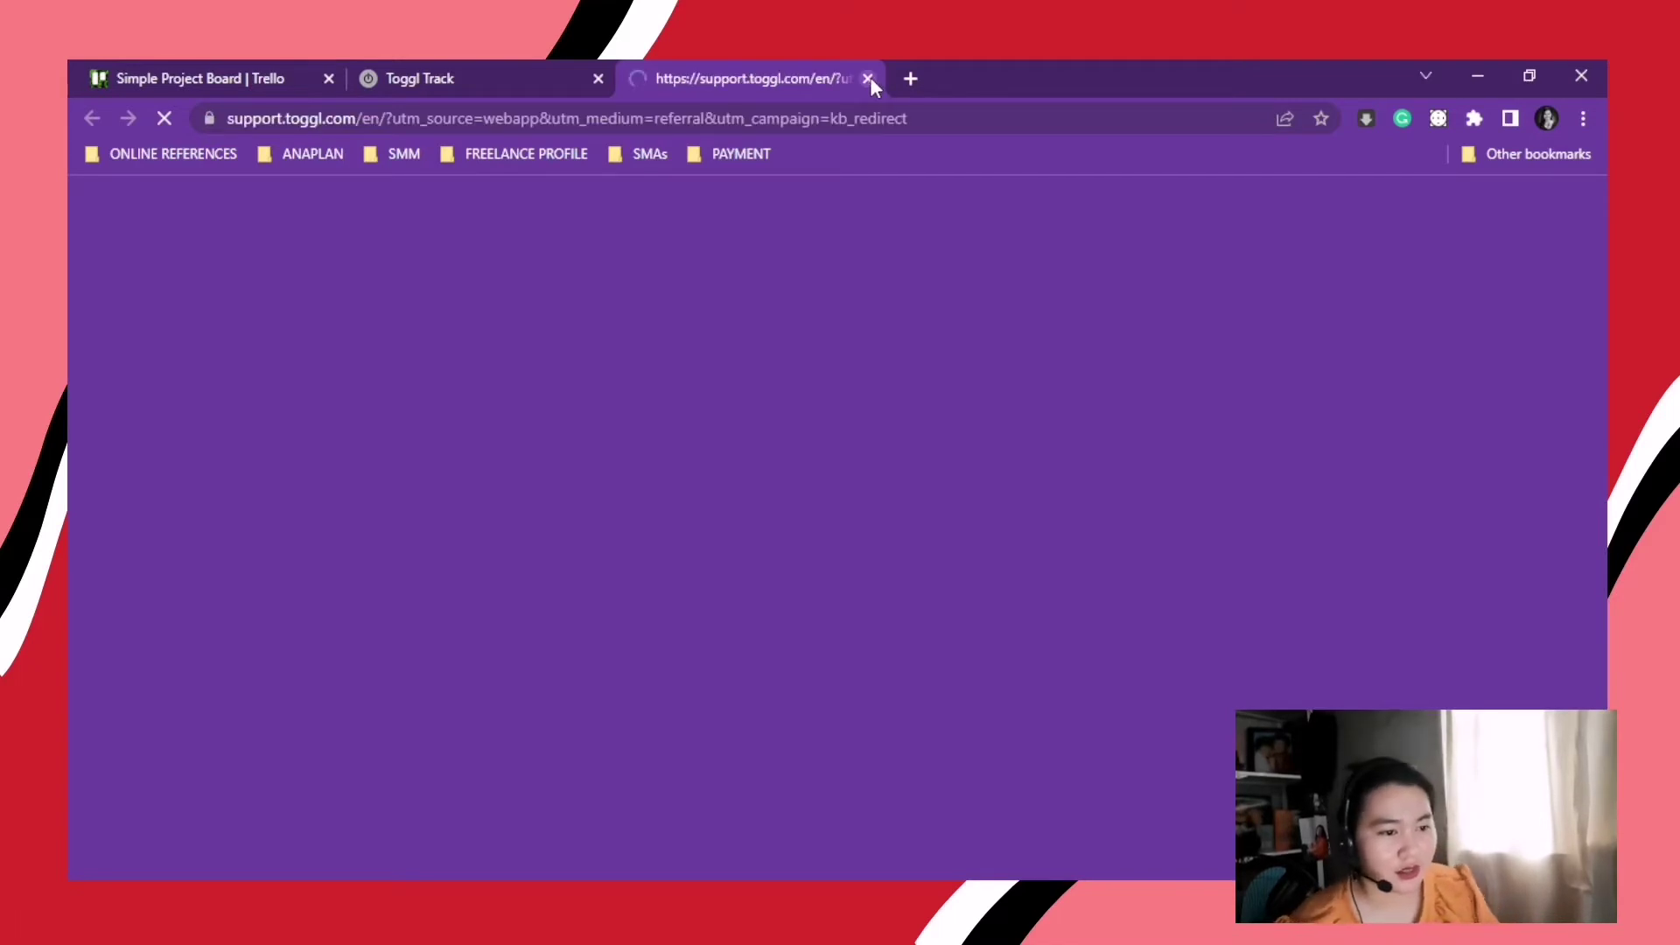
- Close the Help tab and view the Subscription plans overview
left_click(868, 77)
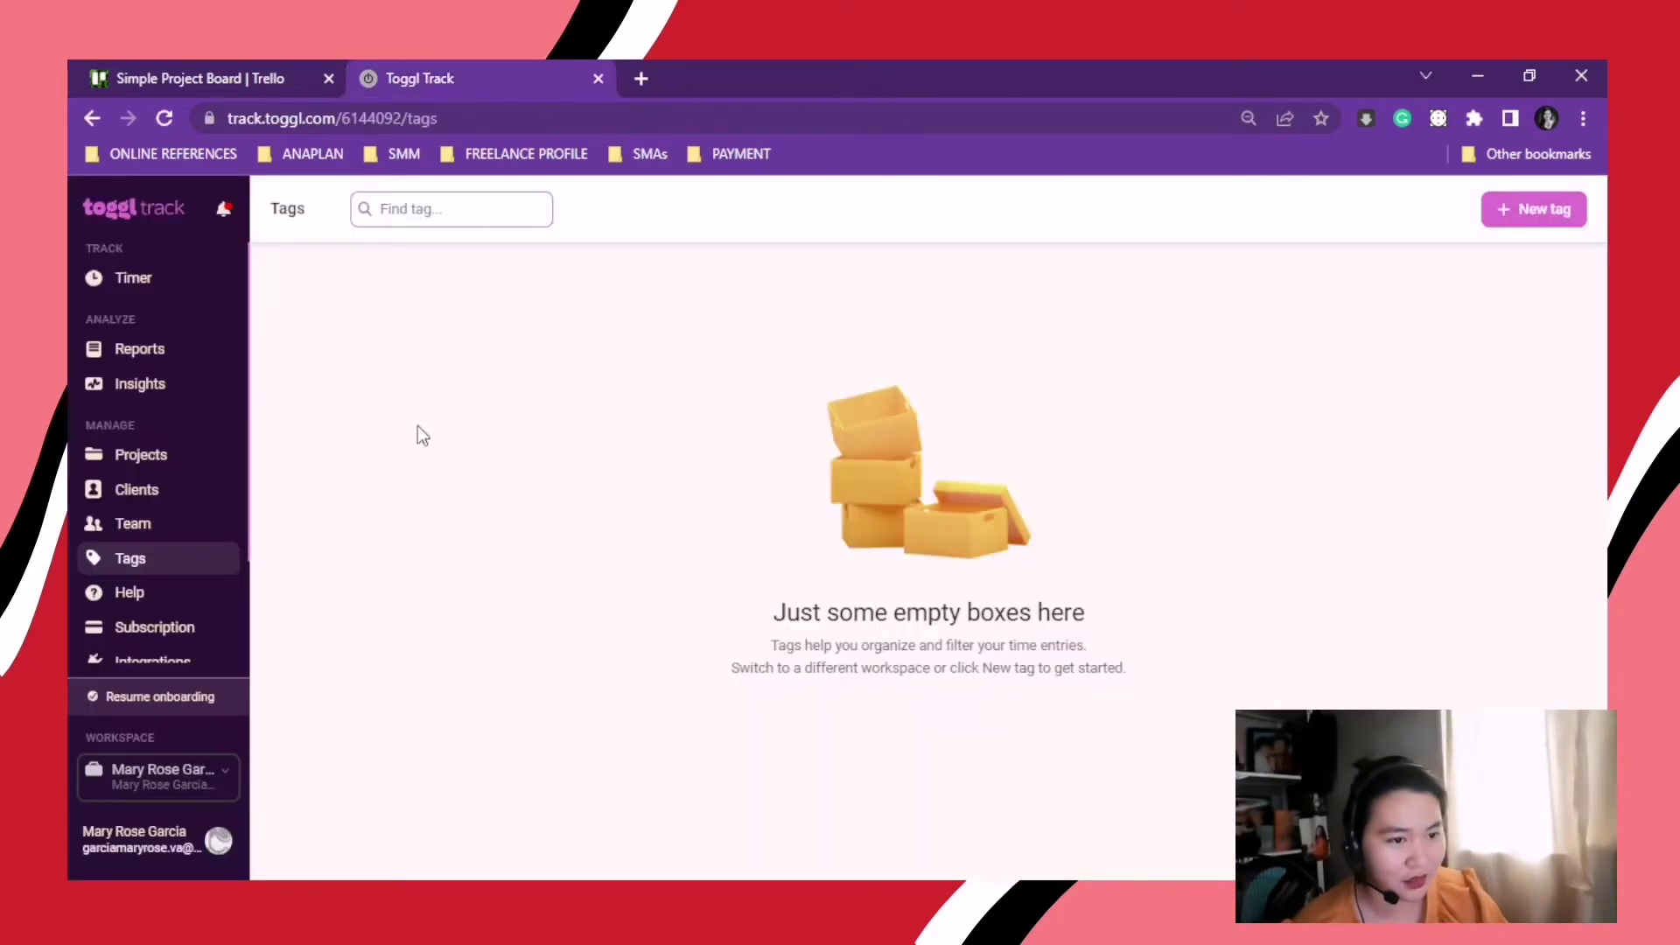
scroll(172, 593, "down", 2)
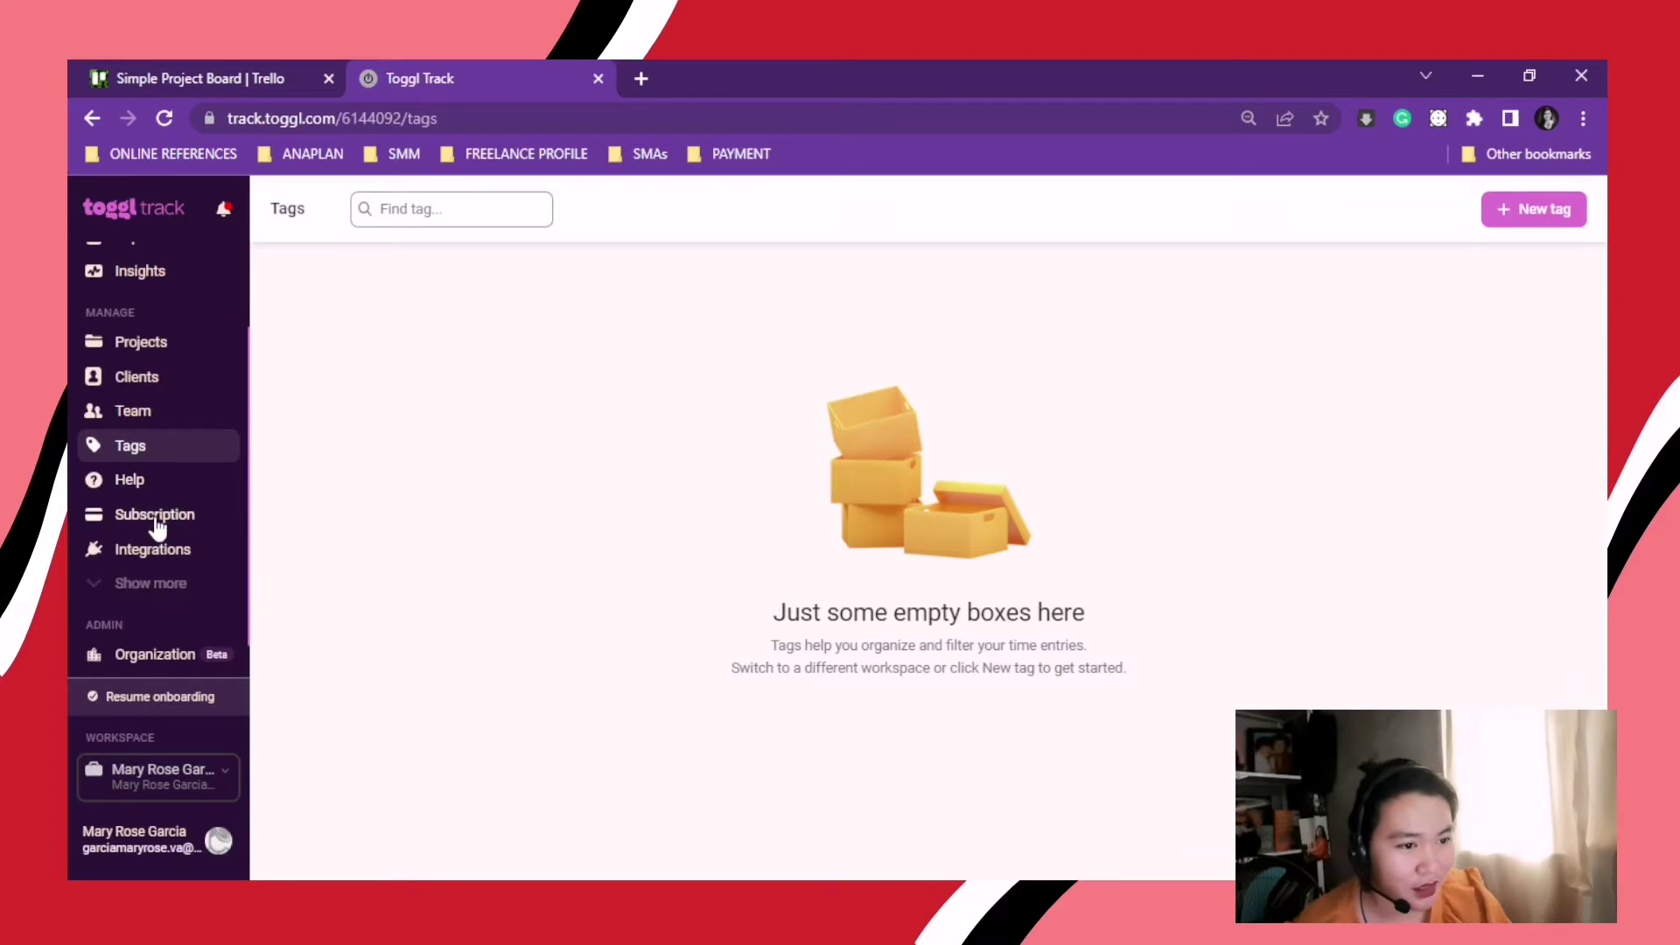
left_click(156, 521)
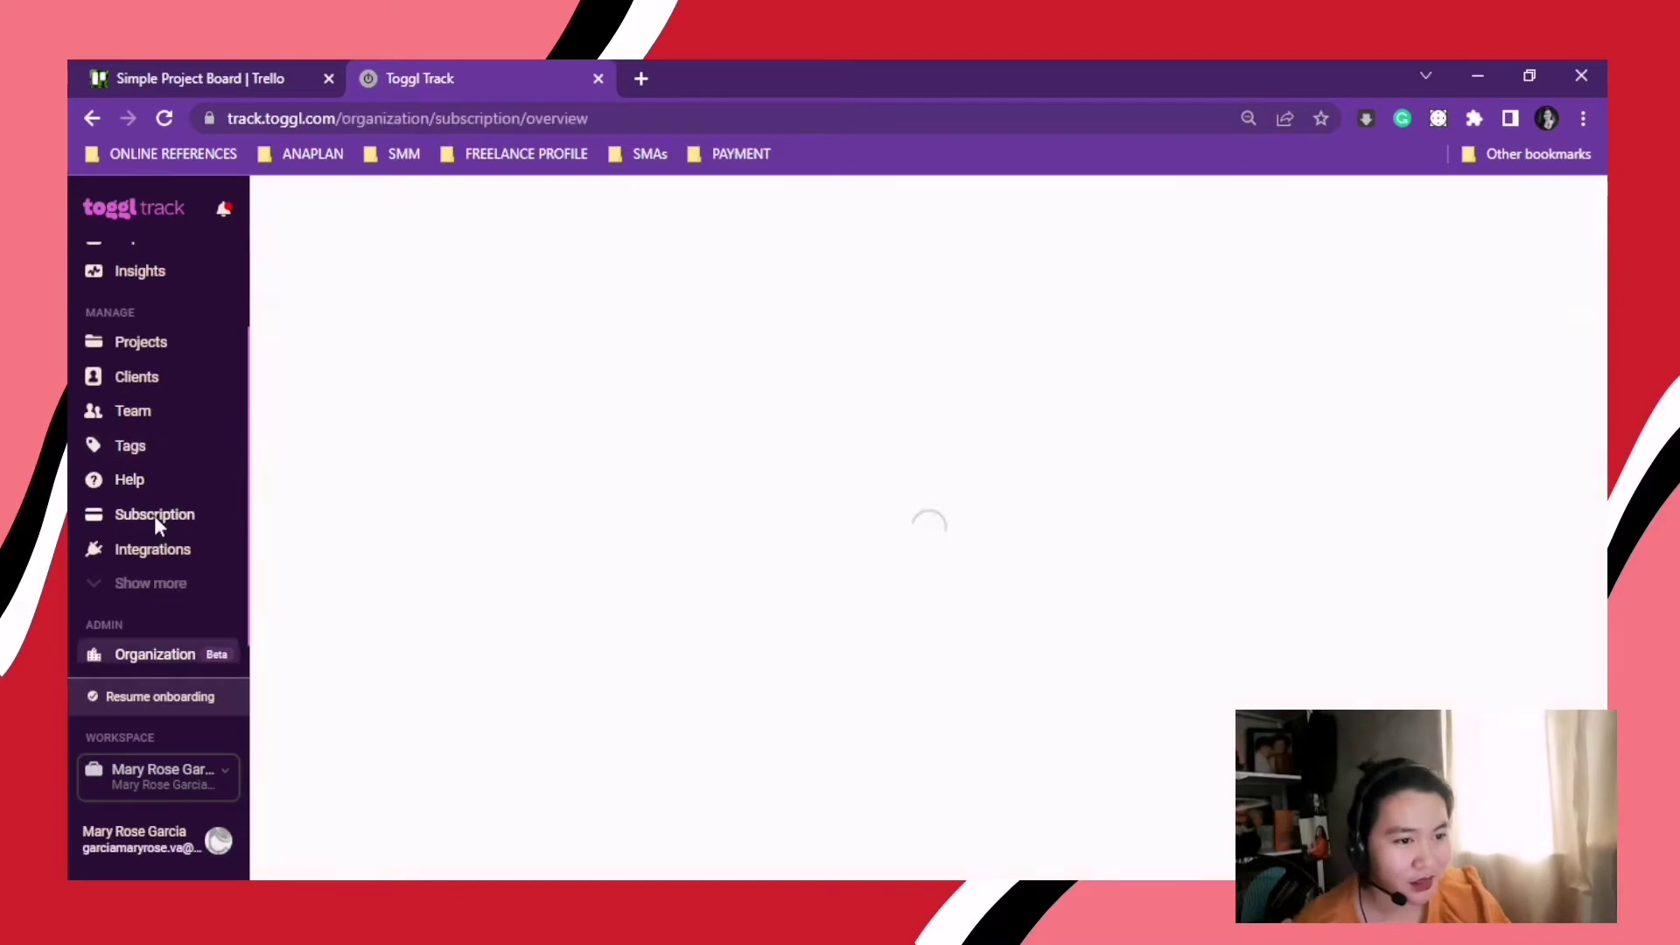
- Browse the full Integrations list, then return to the Timer page
left_click(178, 565)
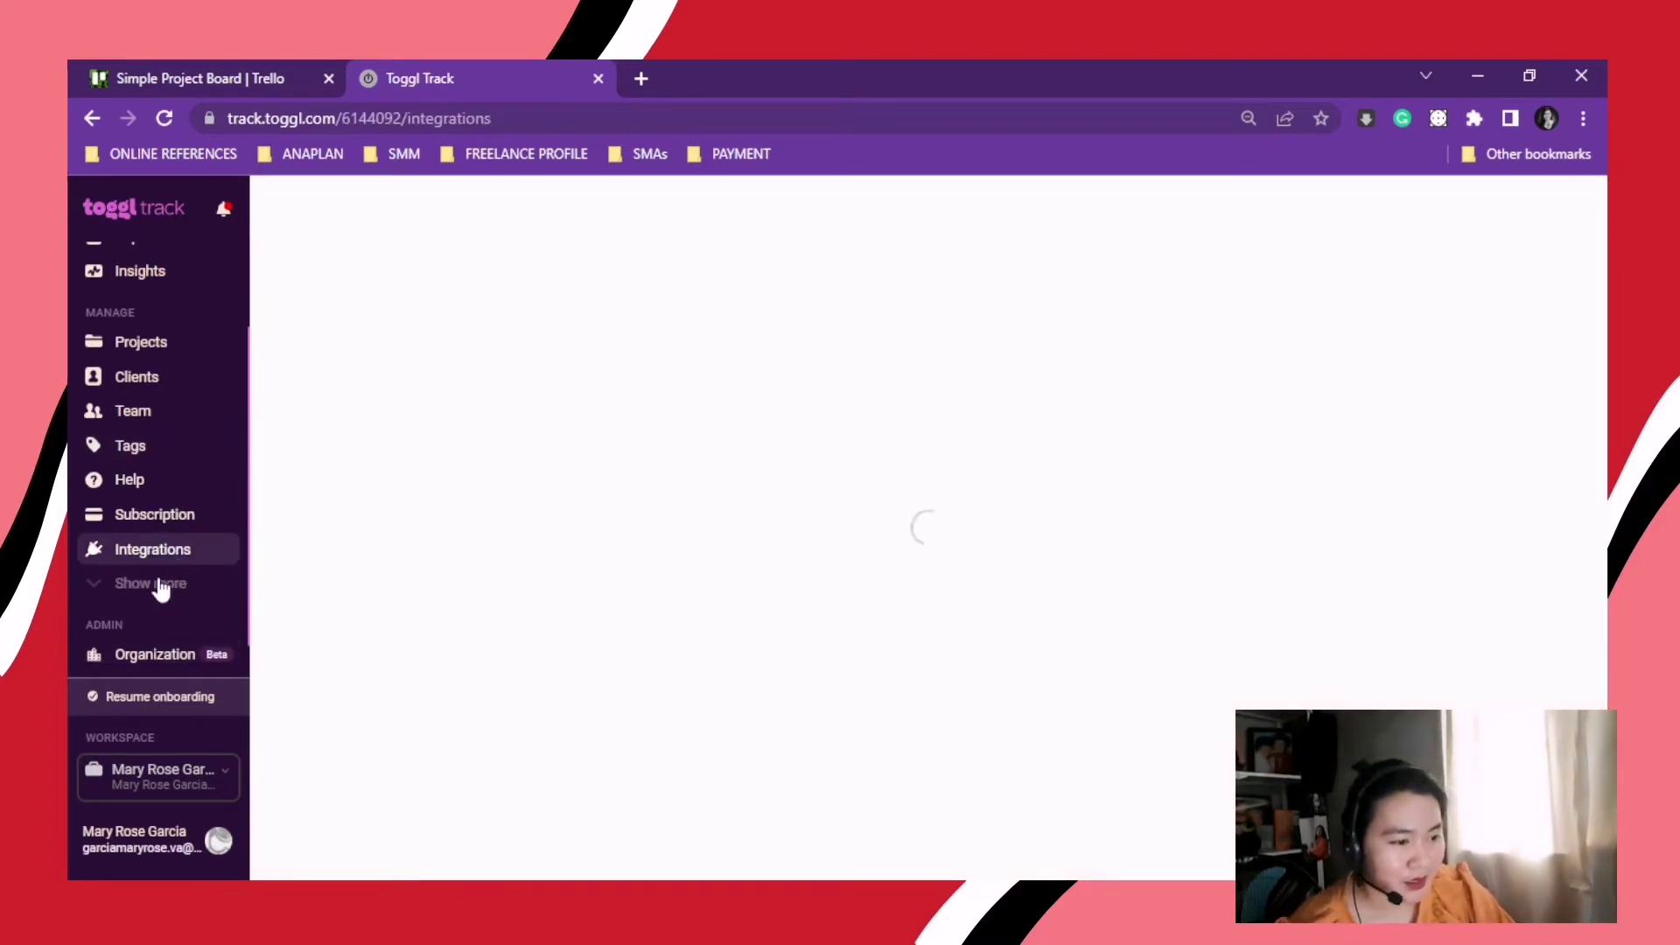
left_click(160, 583)
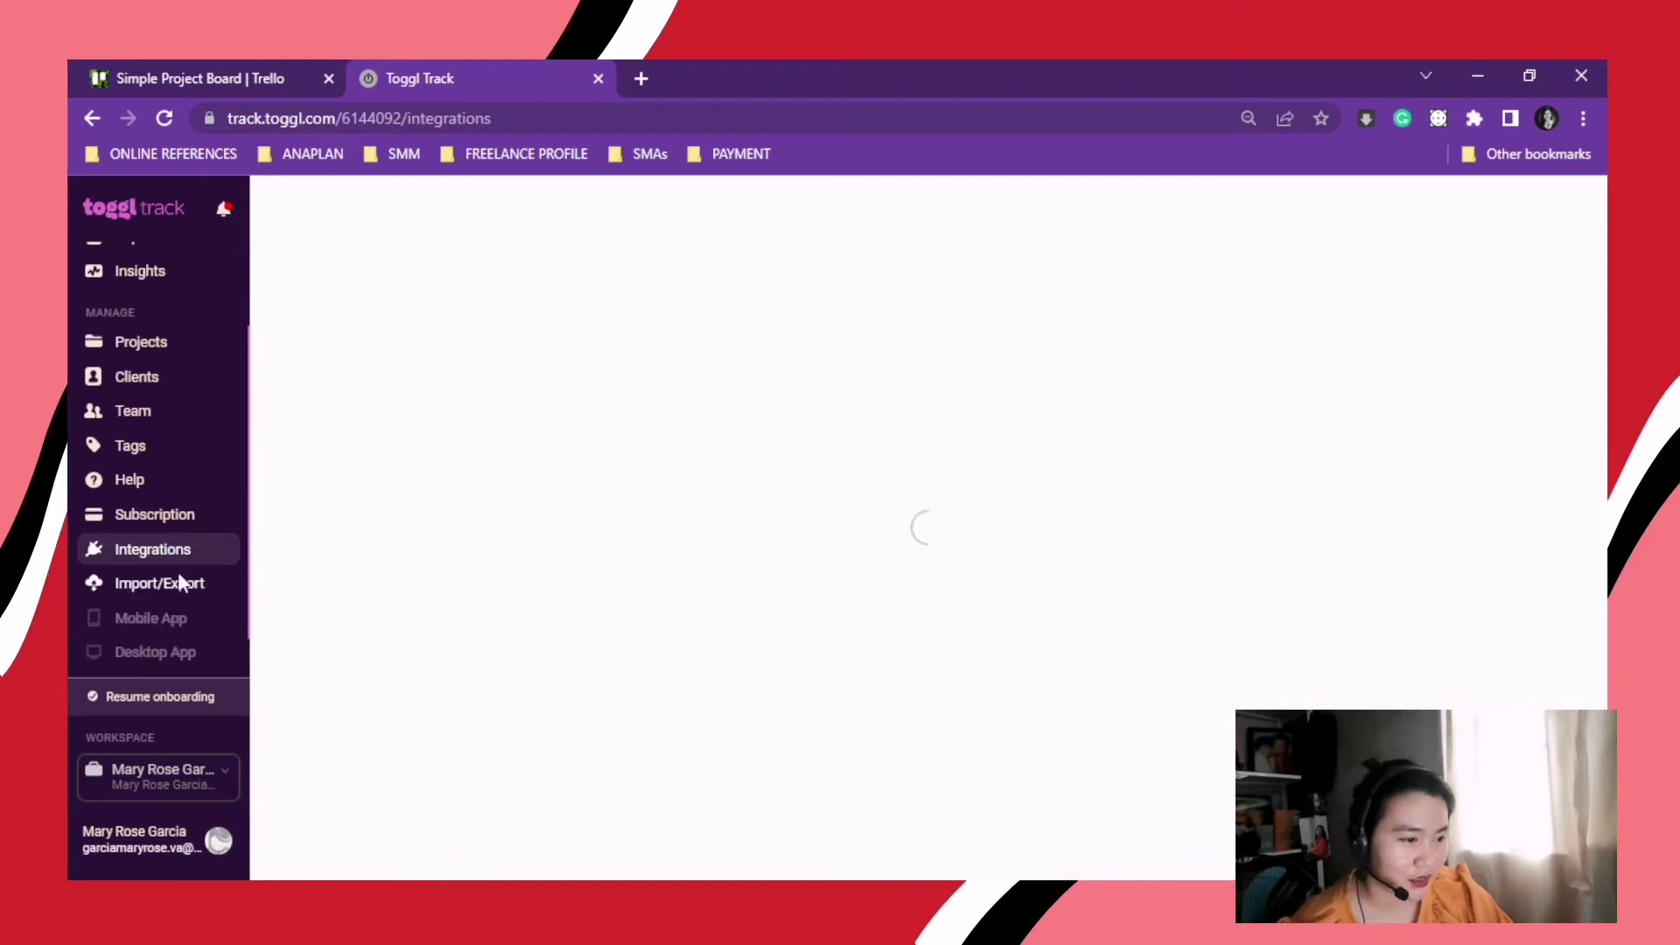
scroll(172, 586, "down", 3)
scroll(179, 573, "up", 3)
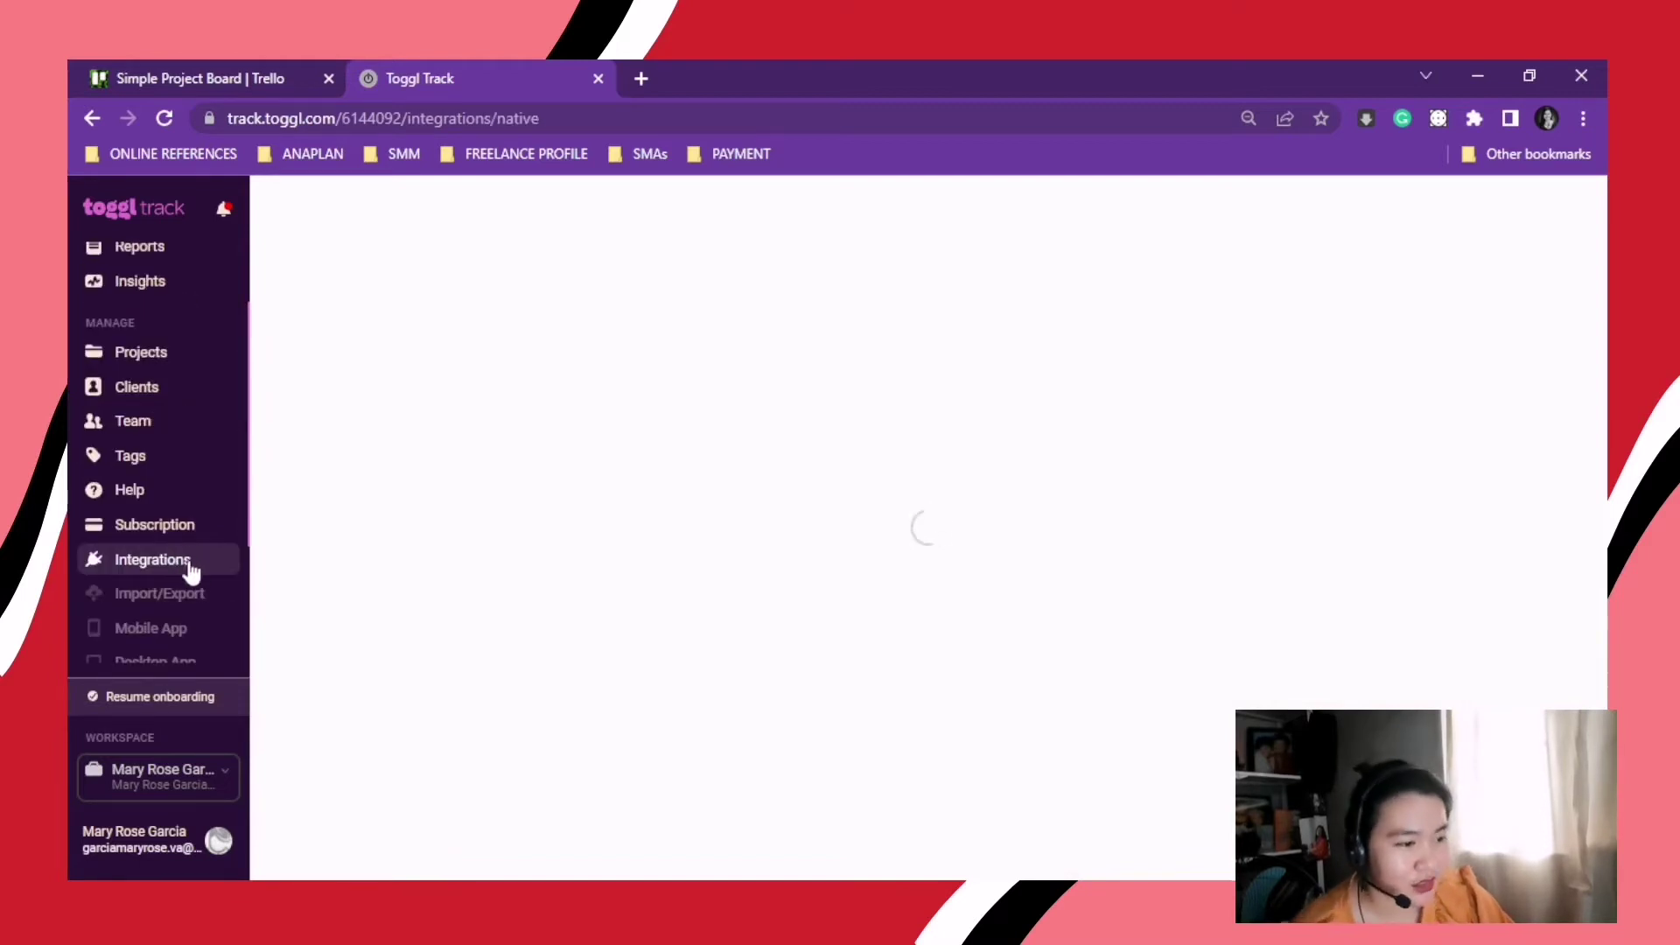
scroll(196, 613, "down", 3)
scroll(193, 612, "down", 4)
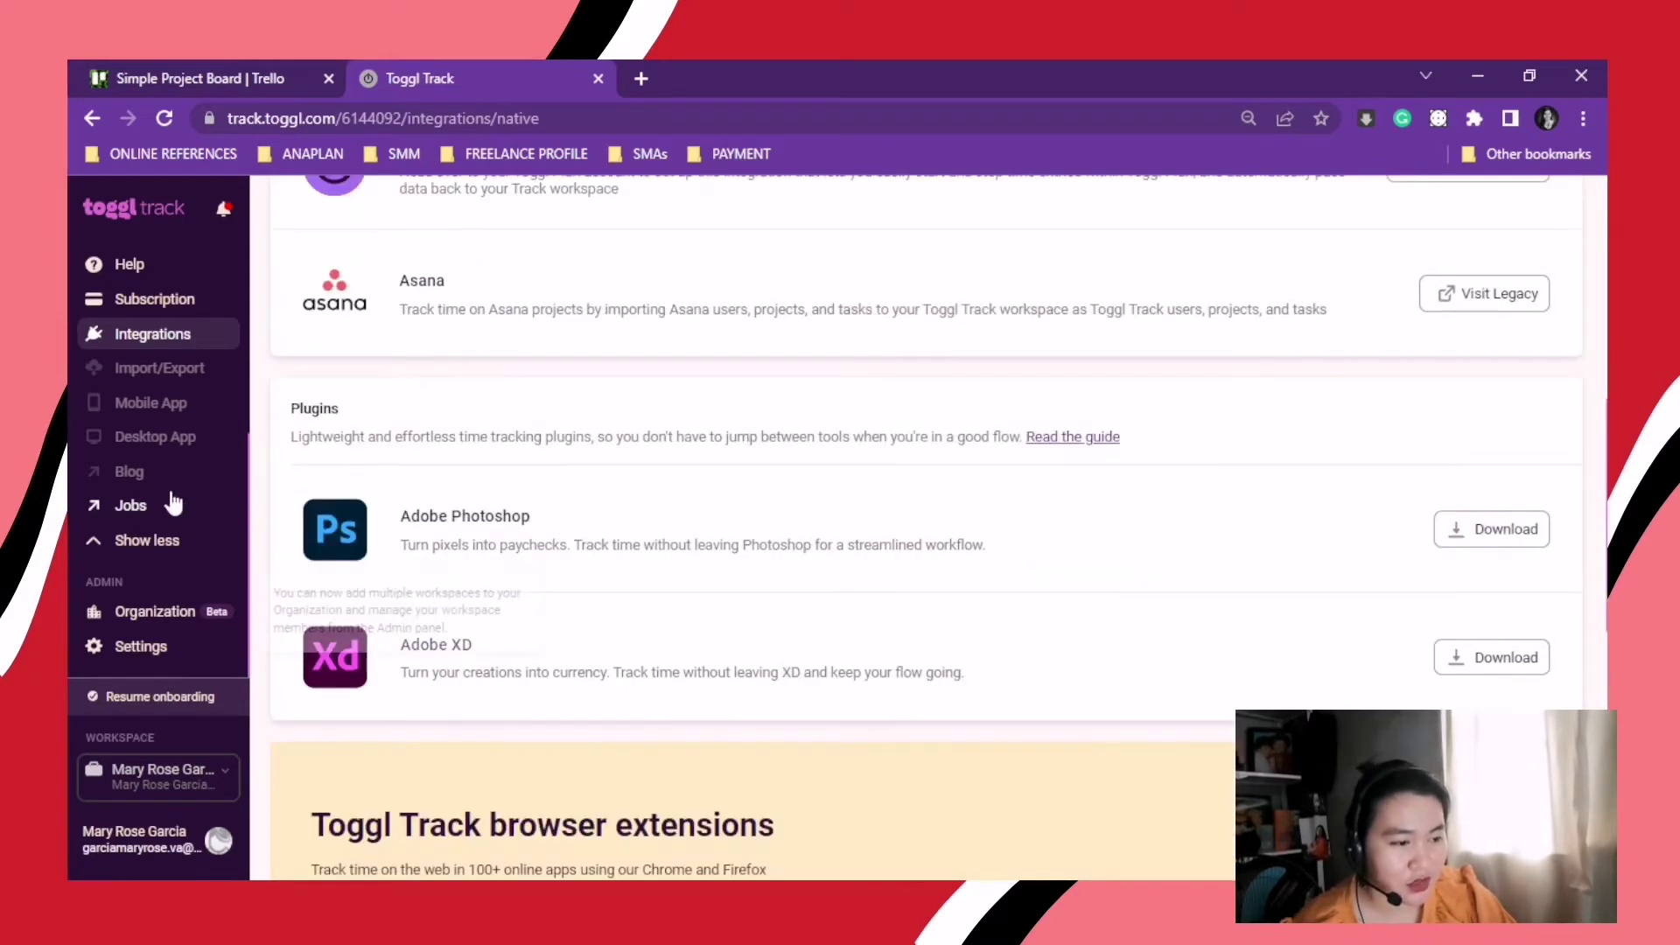
scroll(168, 501, "up", 5)
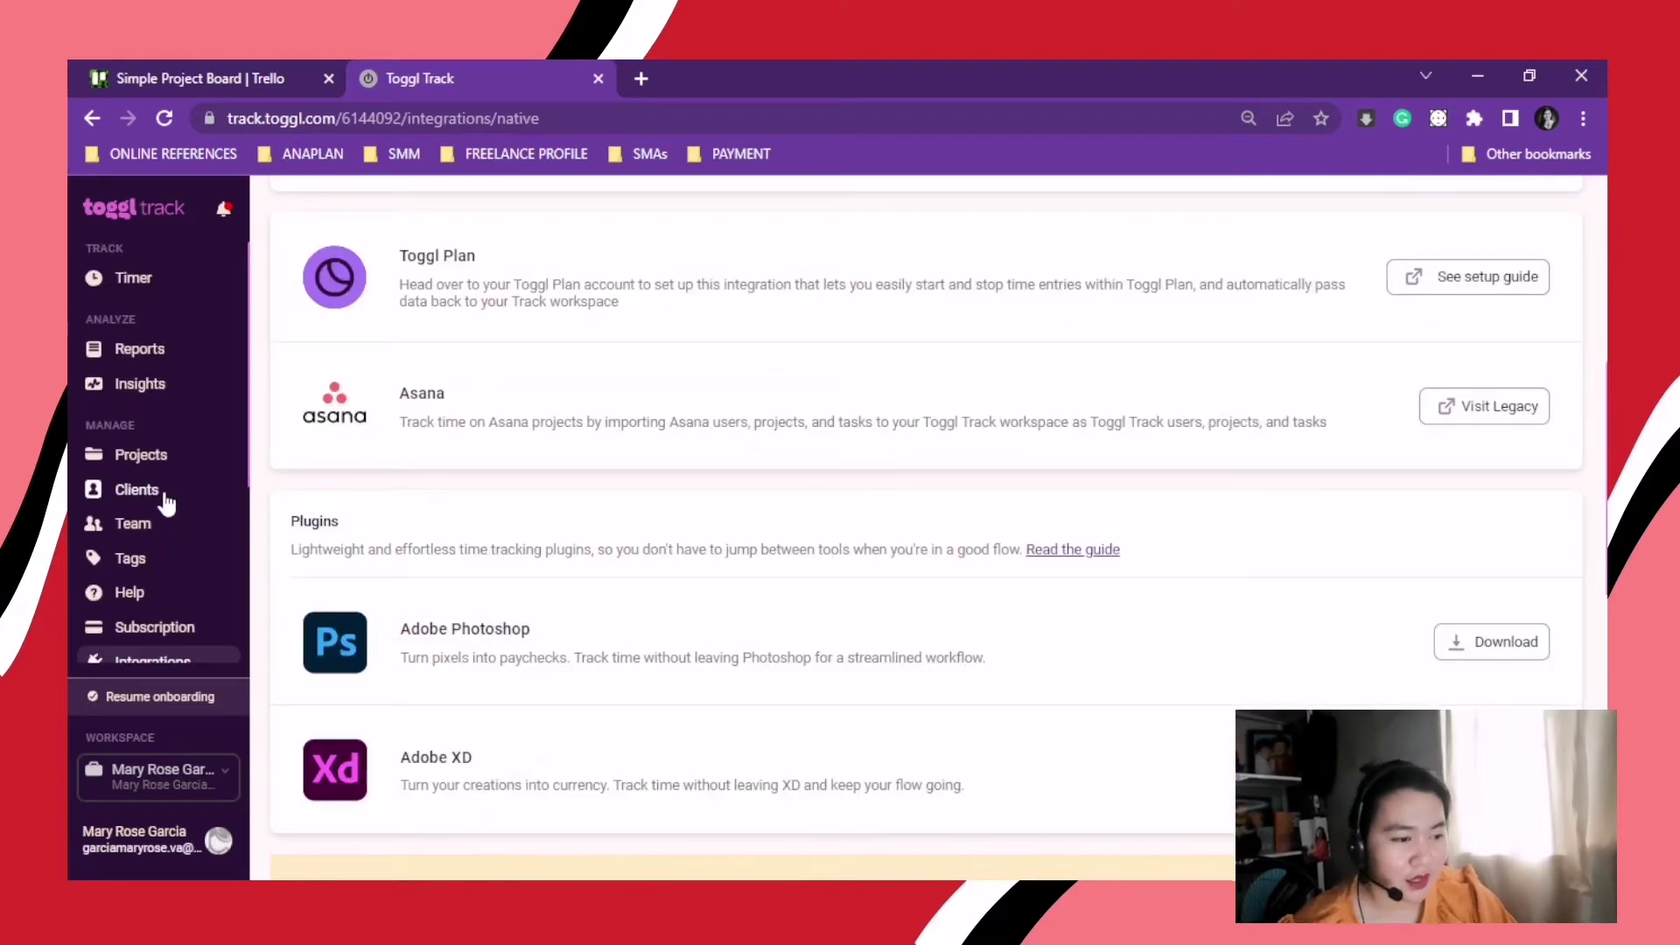
scroll(166, 504, "up", 5)
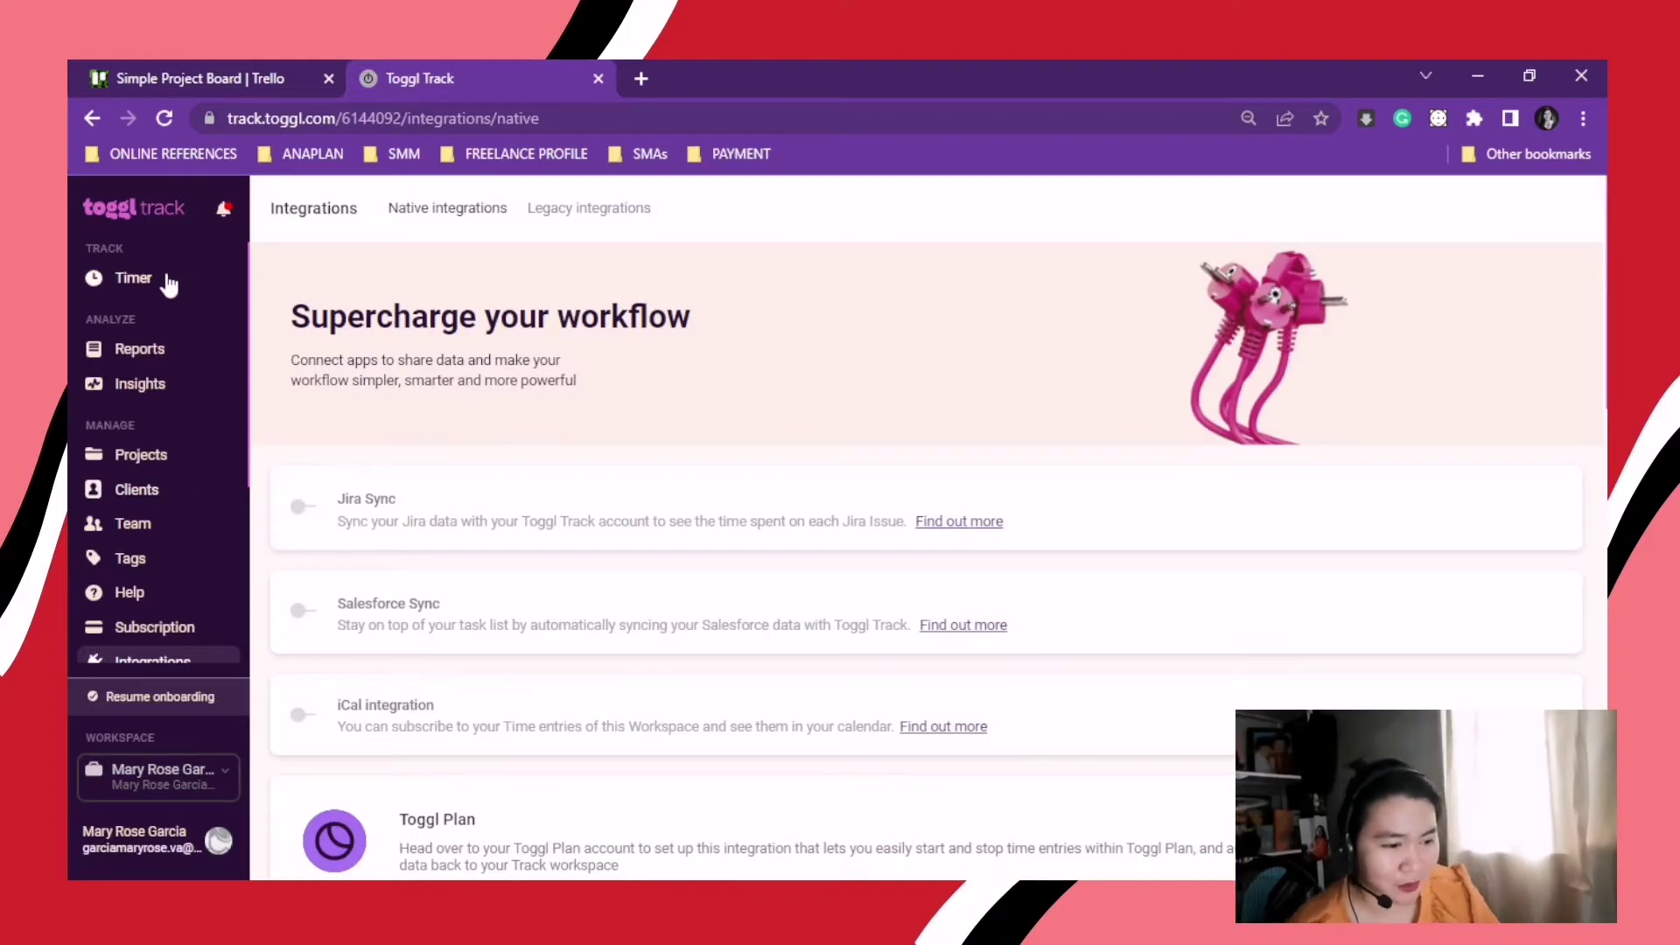
left_click(150, 291)
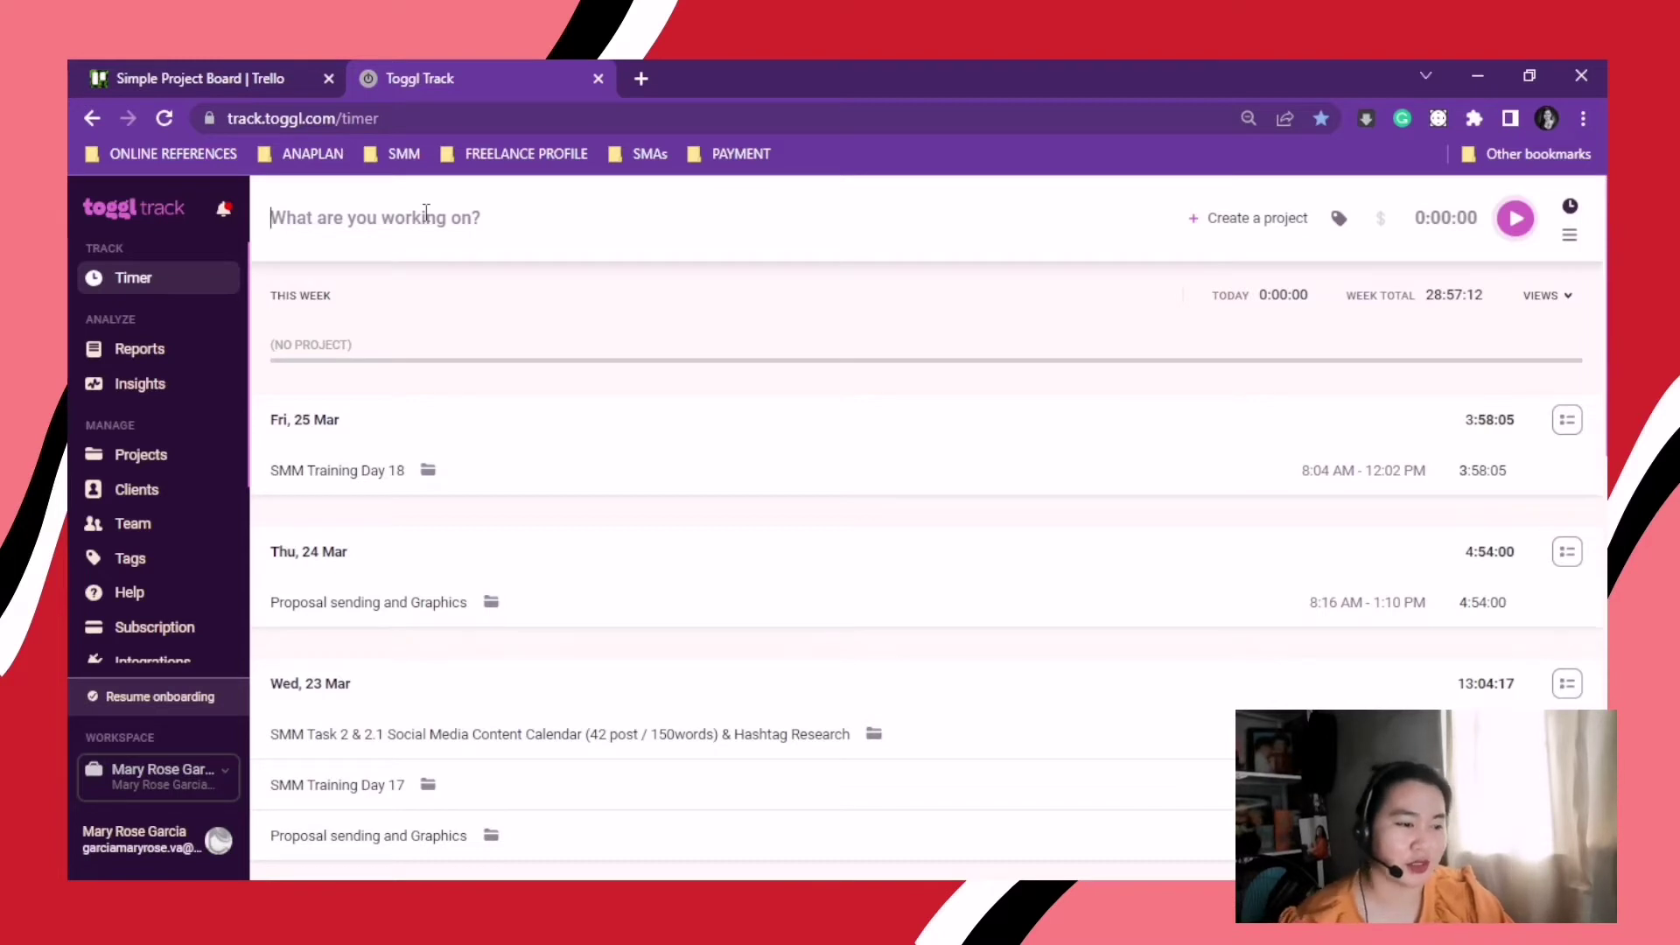
- Track a short time entry named 'Video Shoot'
left_click(426, 216)
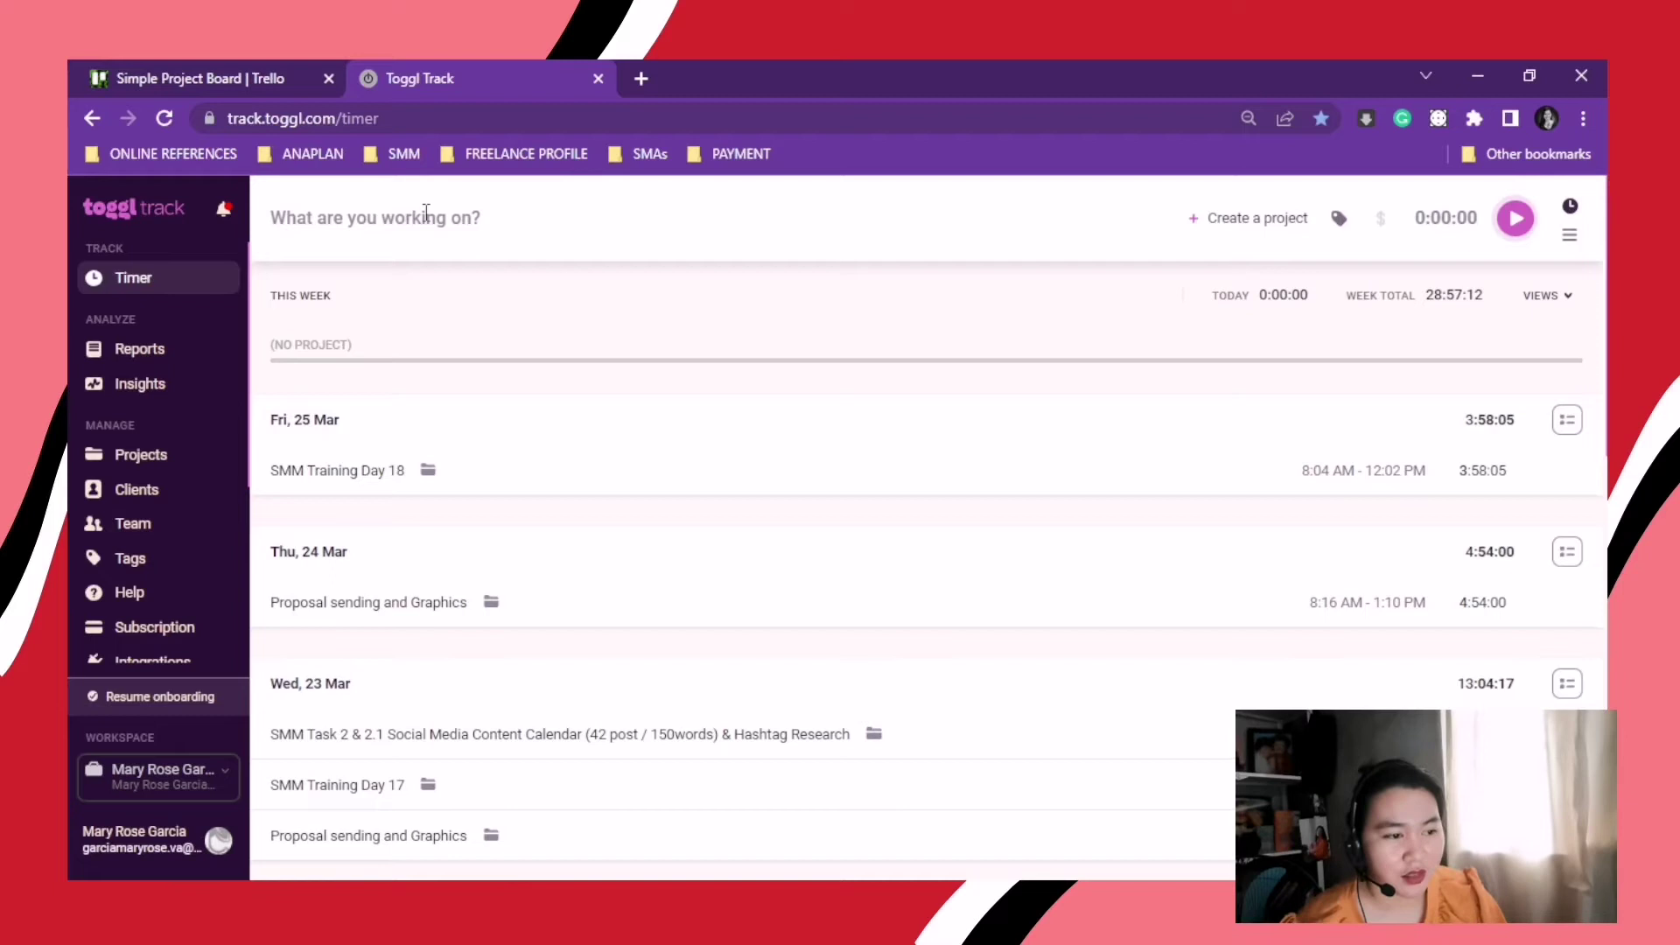
type("V")
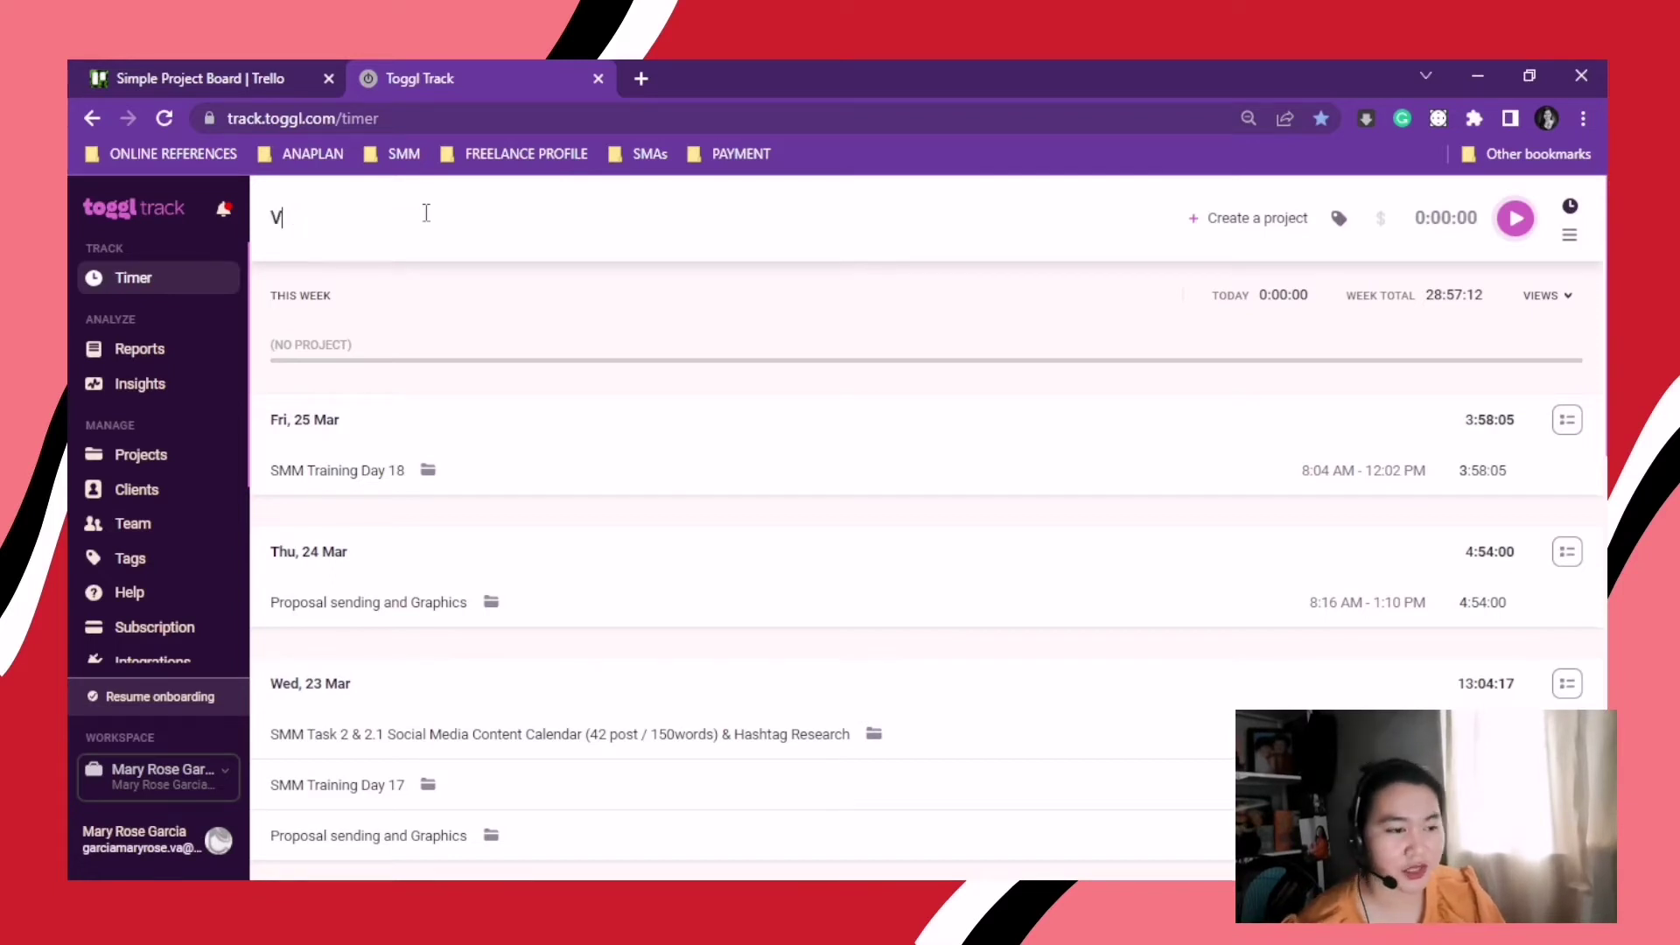
type("i")
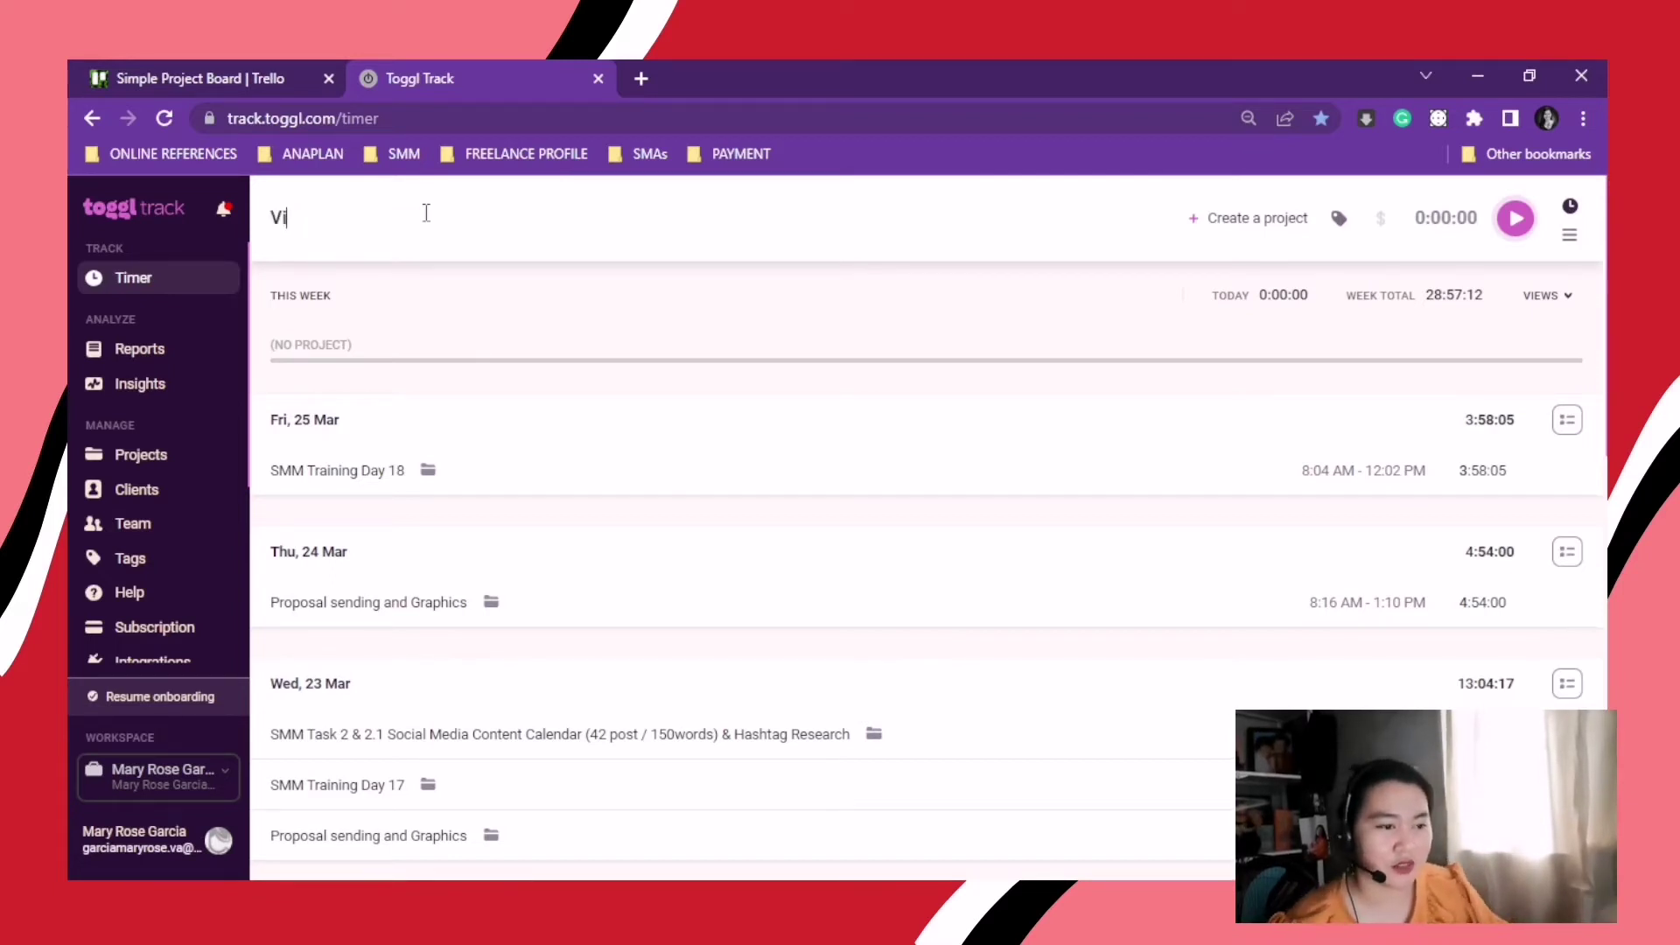
type("deo")
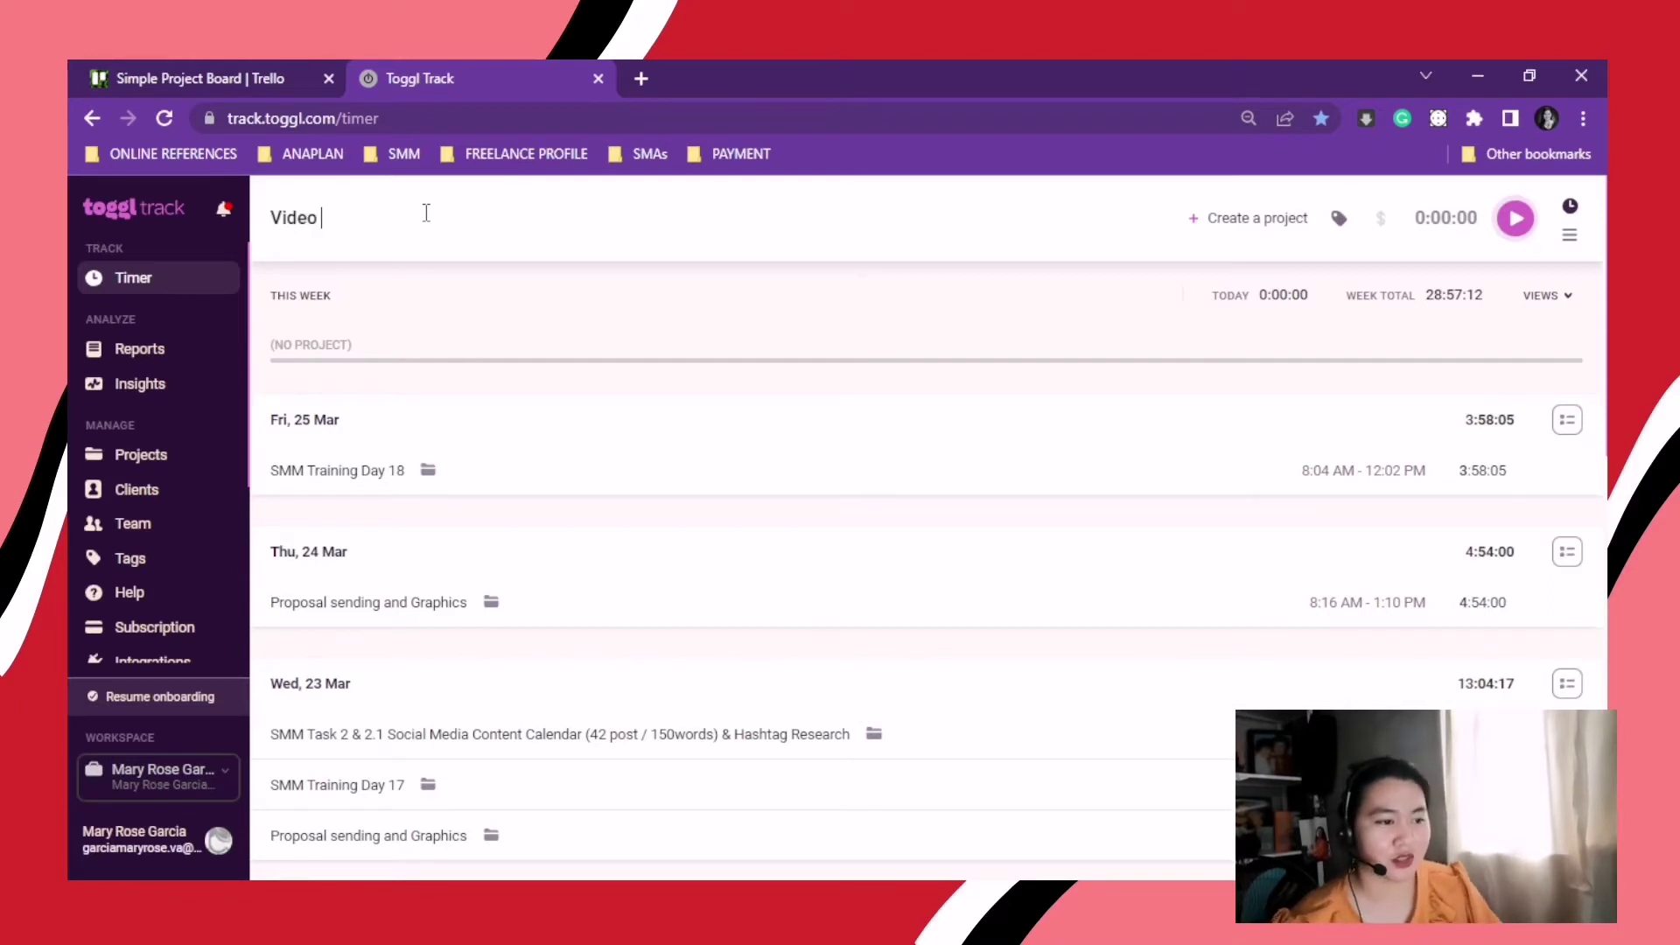
type(" Shoo")
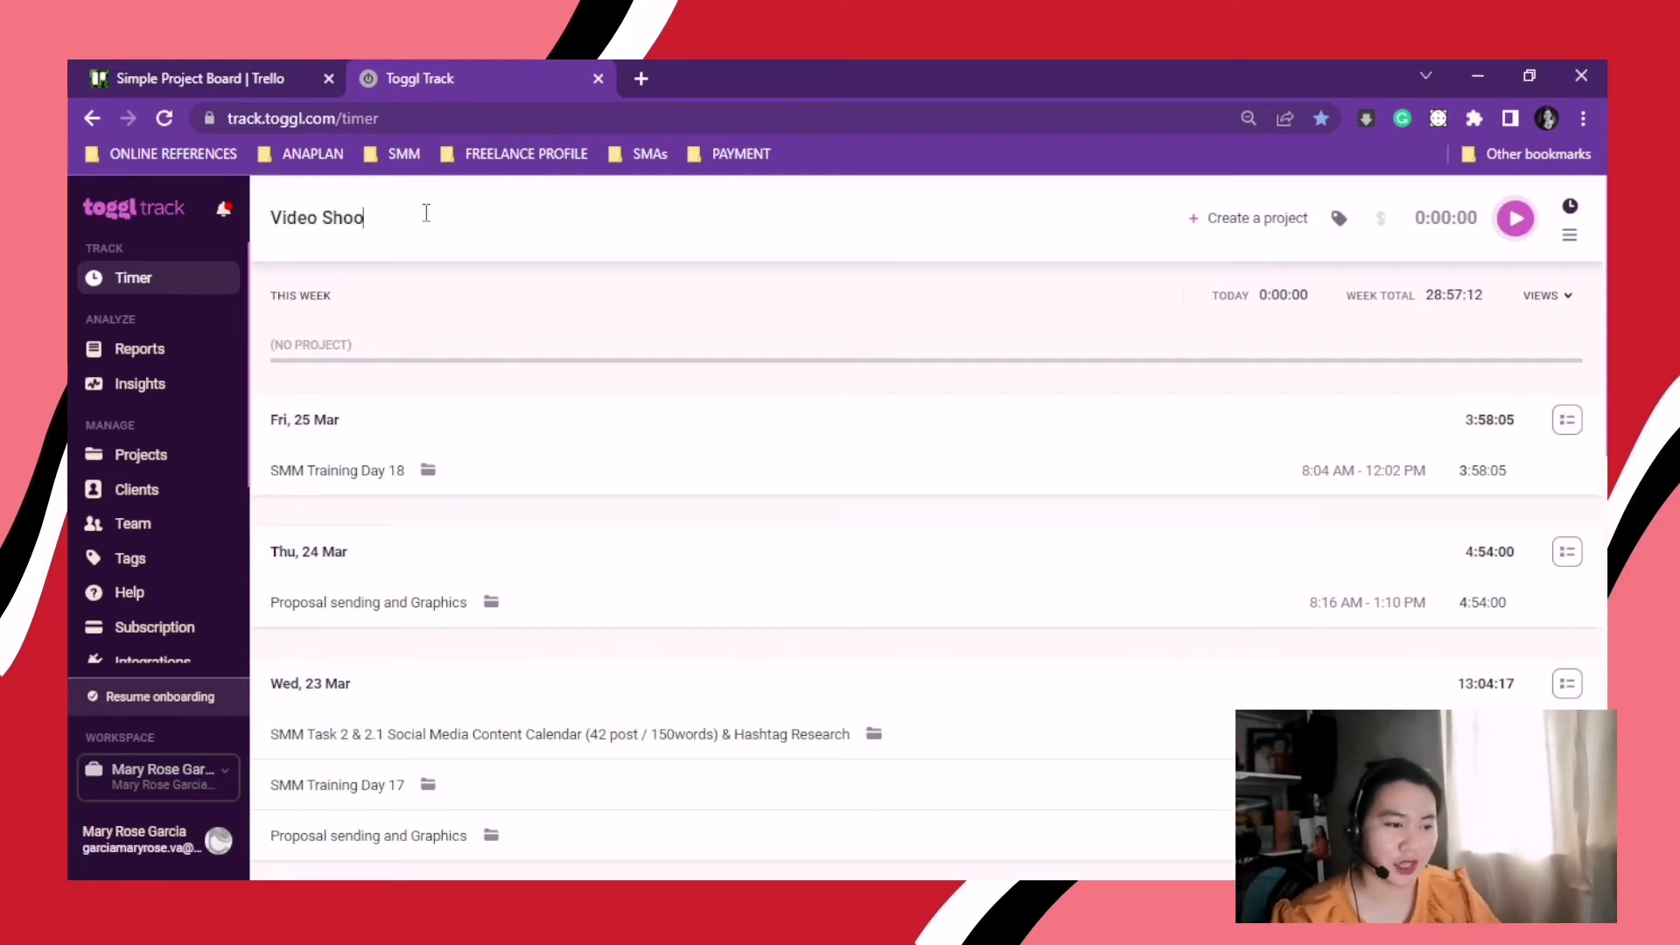
type("t")
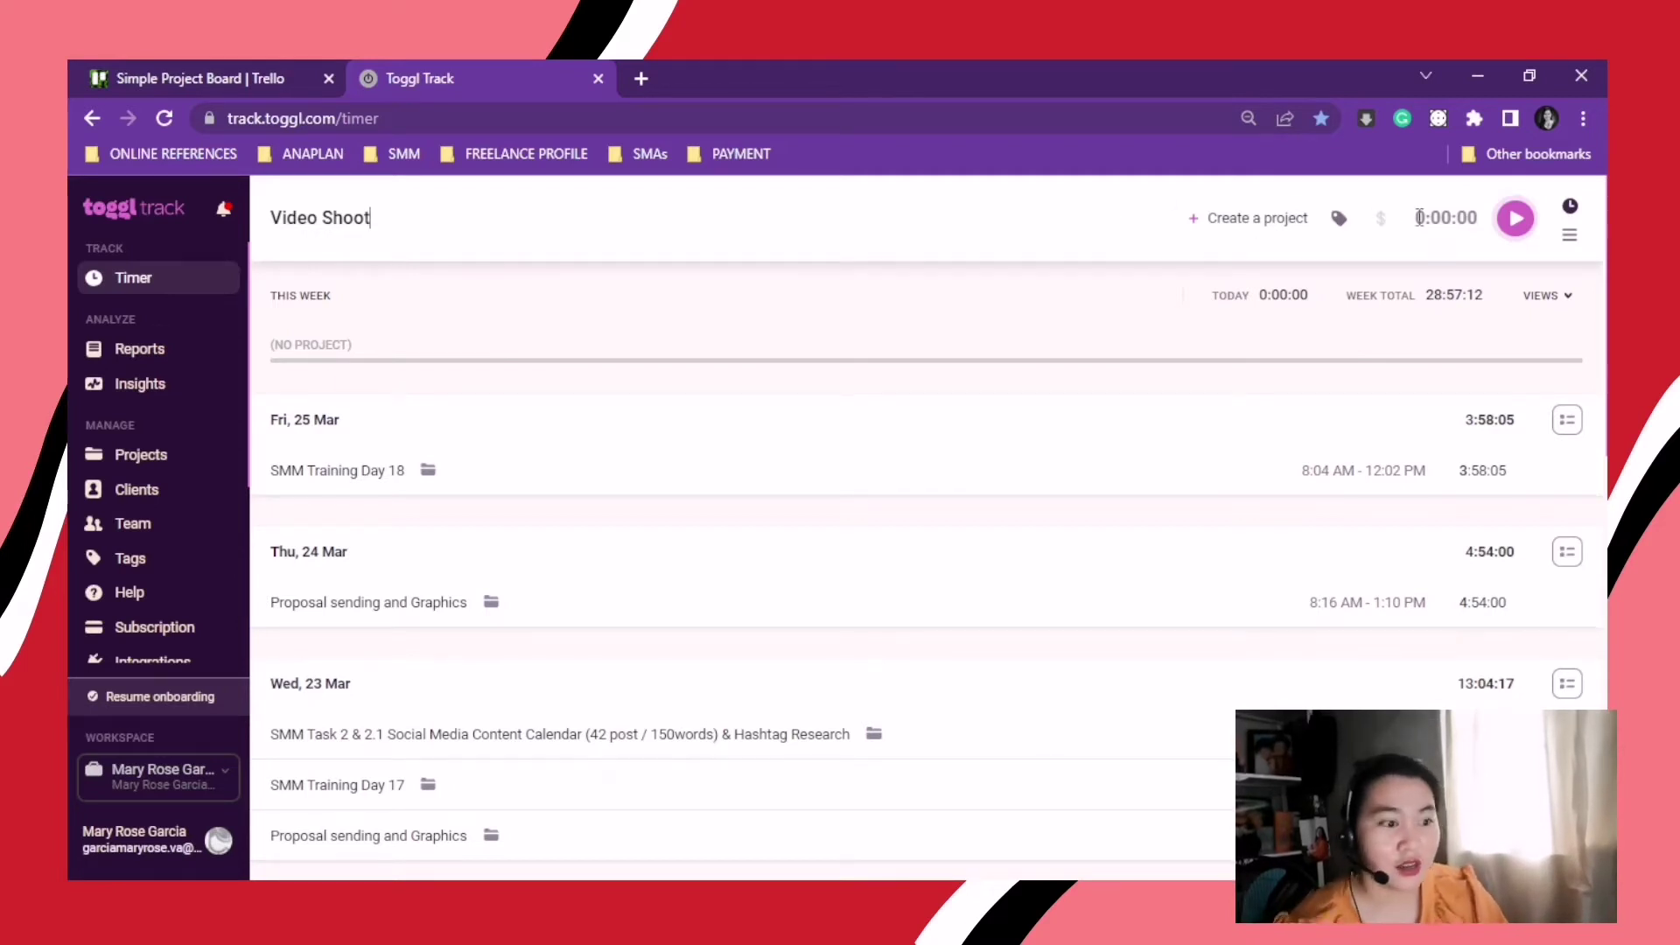
left_click(1508, 231)
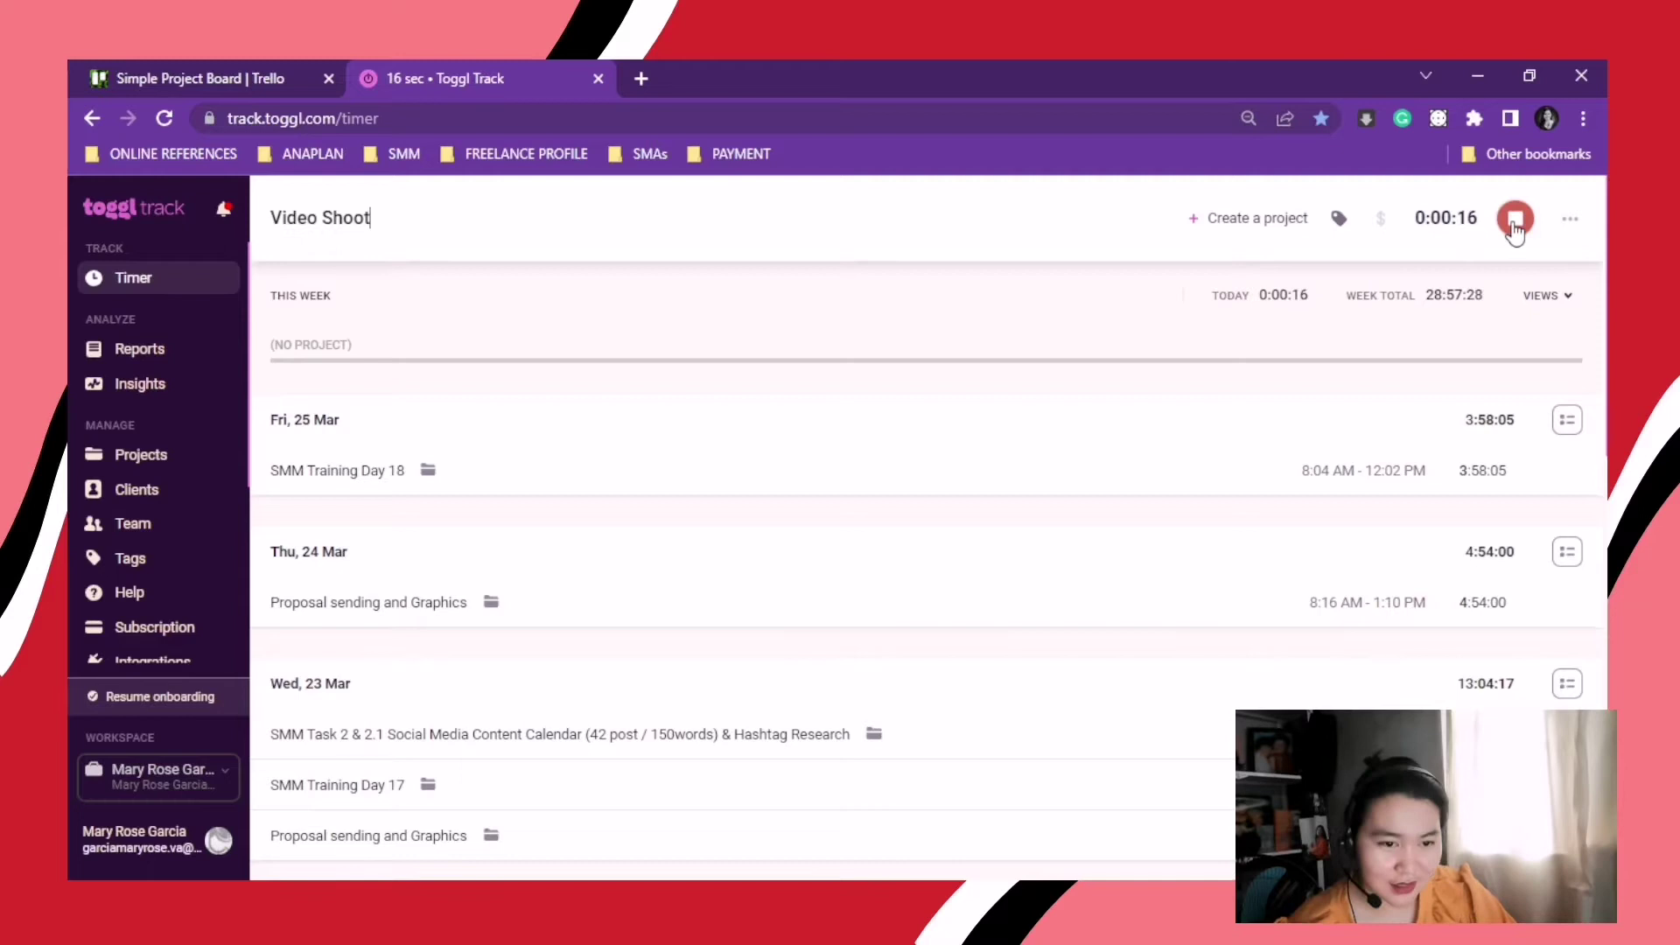
left_click(1514, 225)
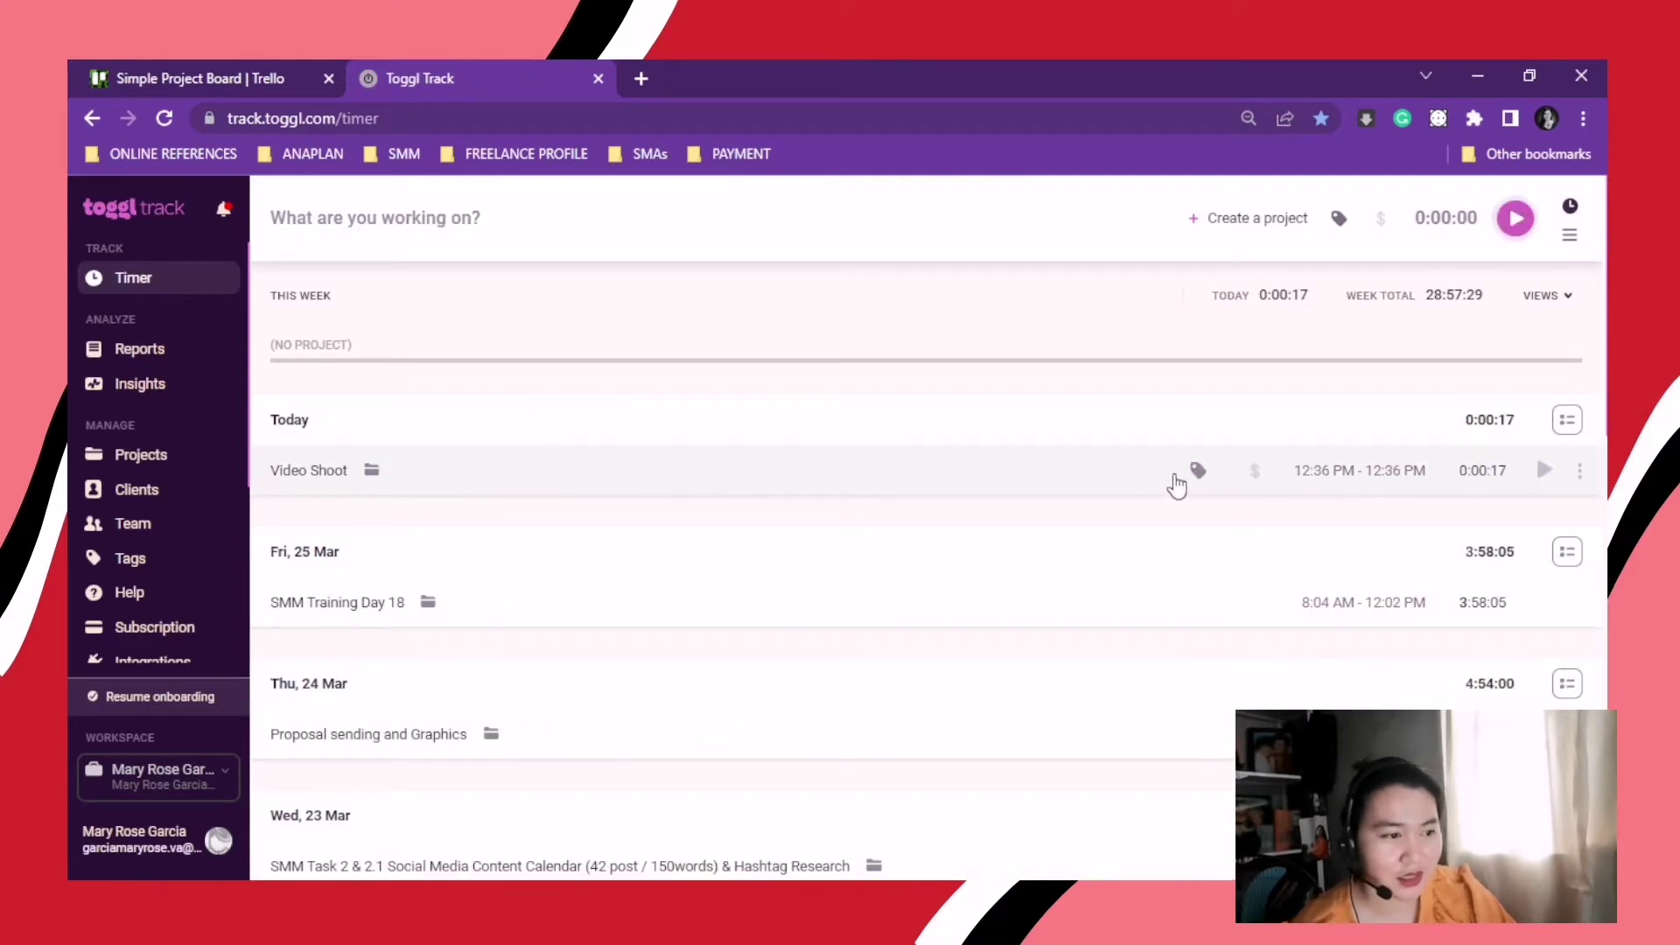
- Delete the Video Shoot entry and go to the Reports page
left_click(1578, 473)
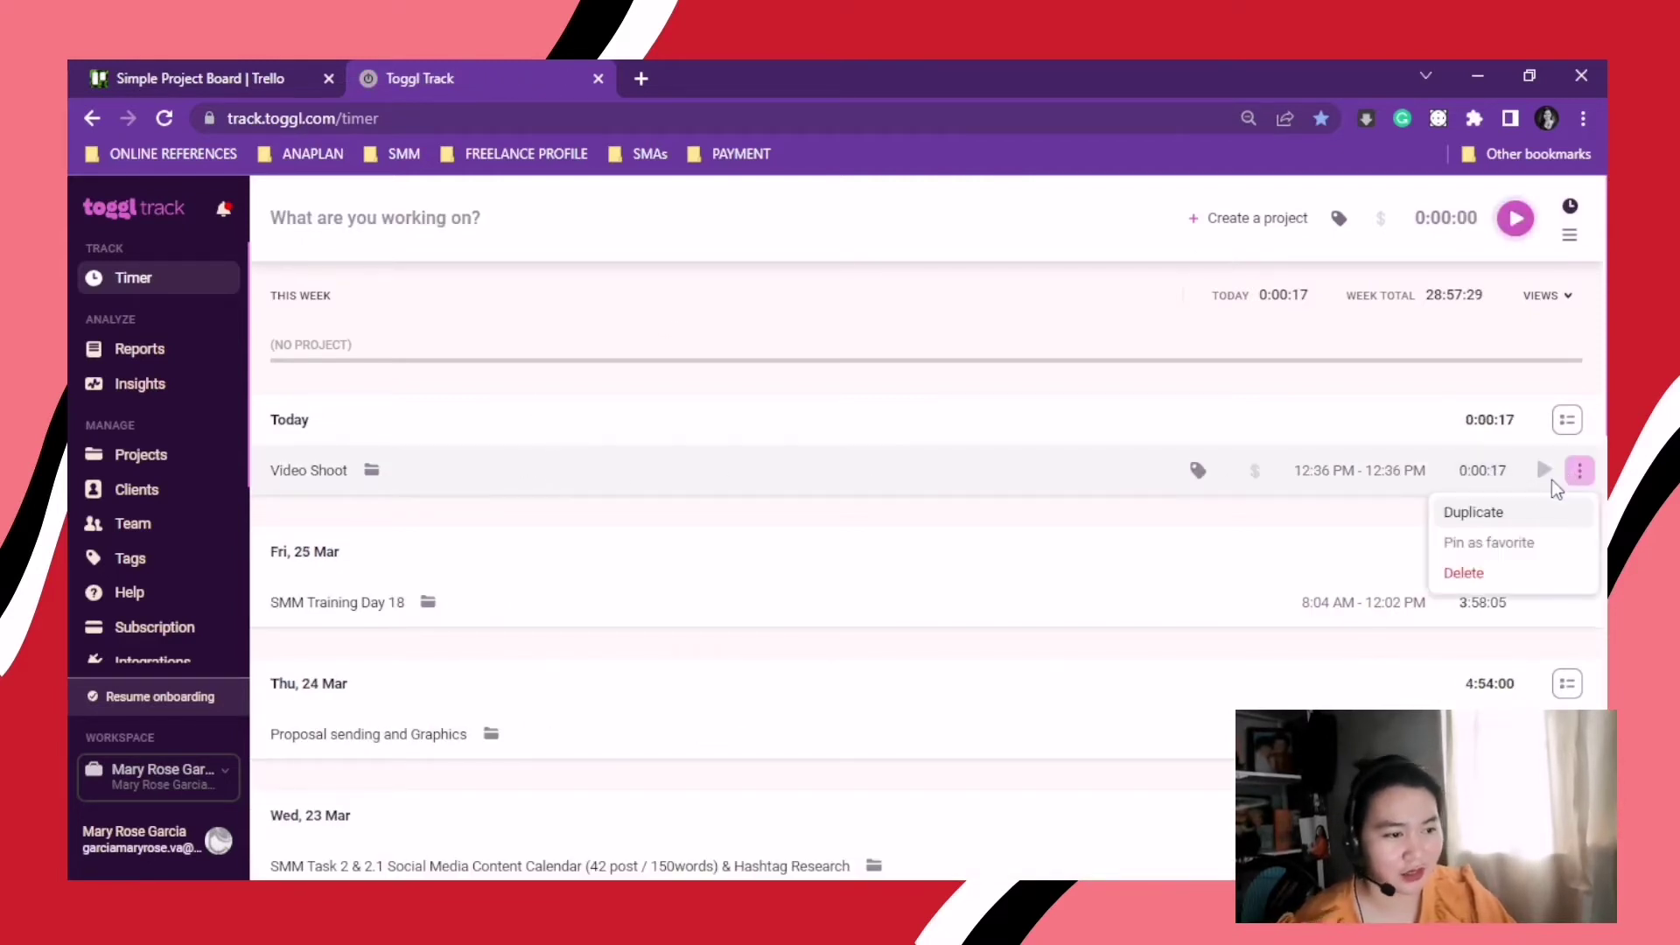
left_click(1470, 573)
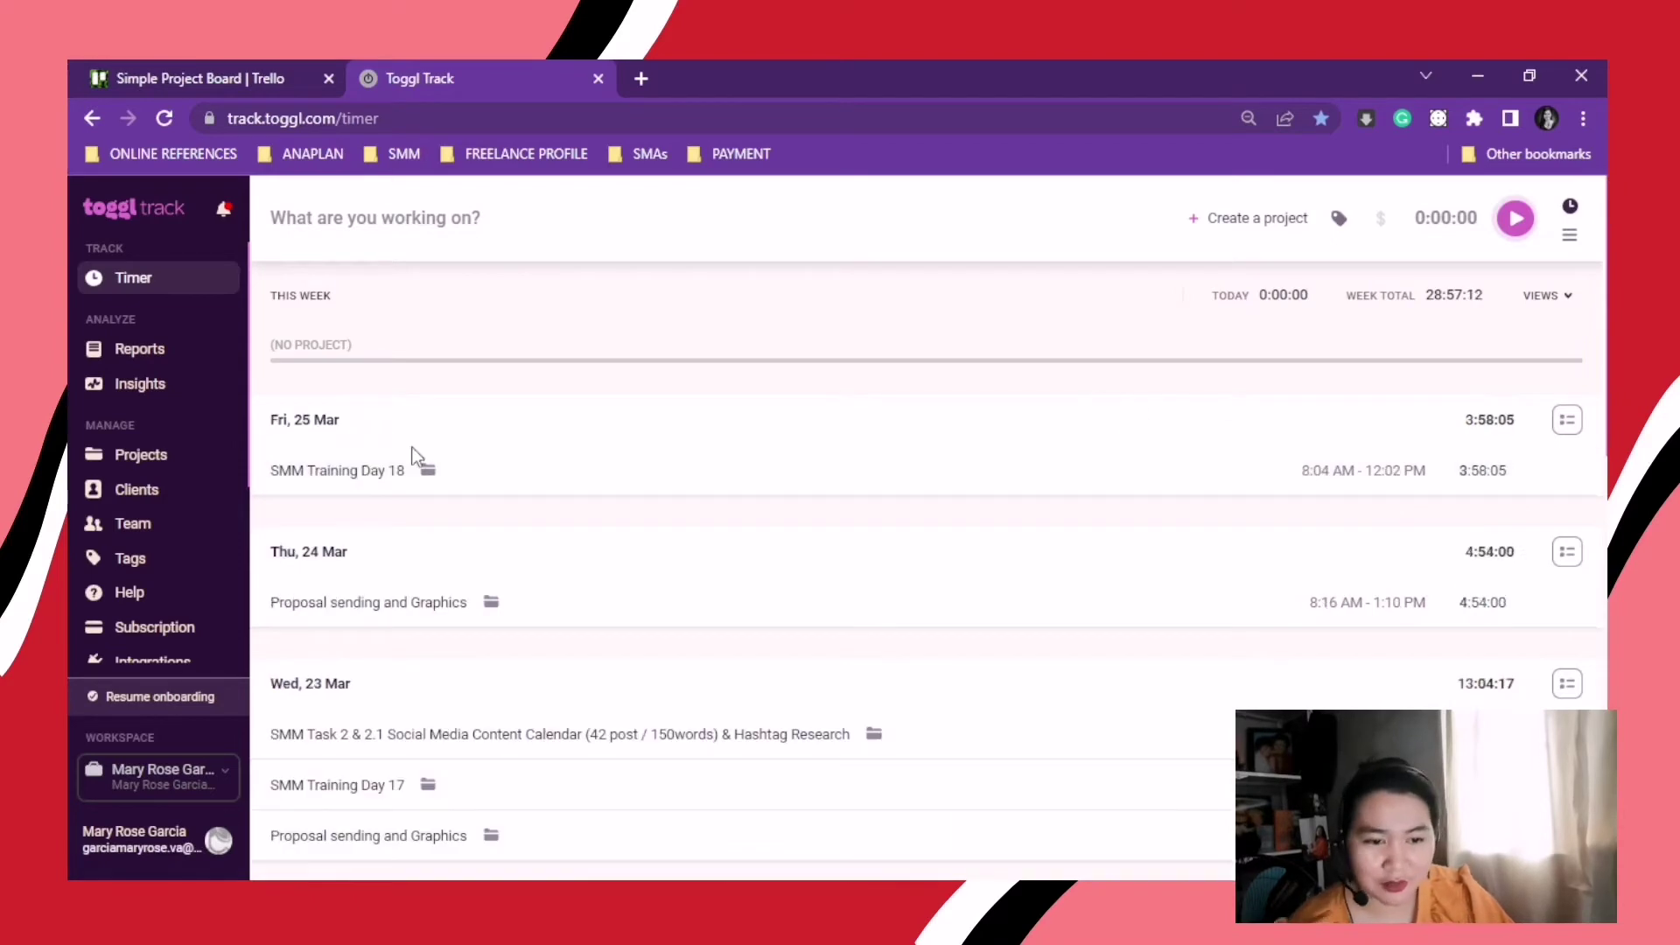
left_click(164, 357)
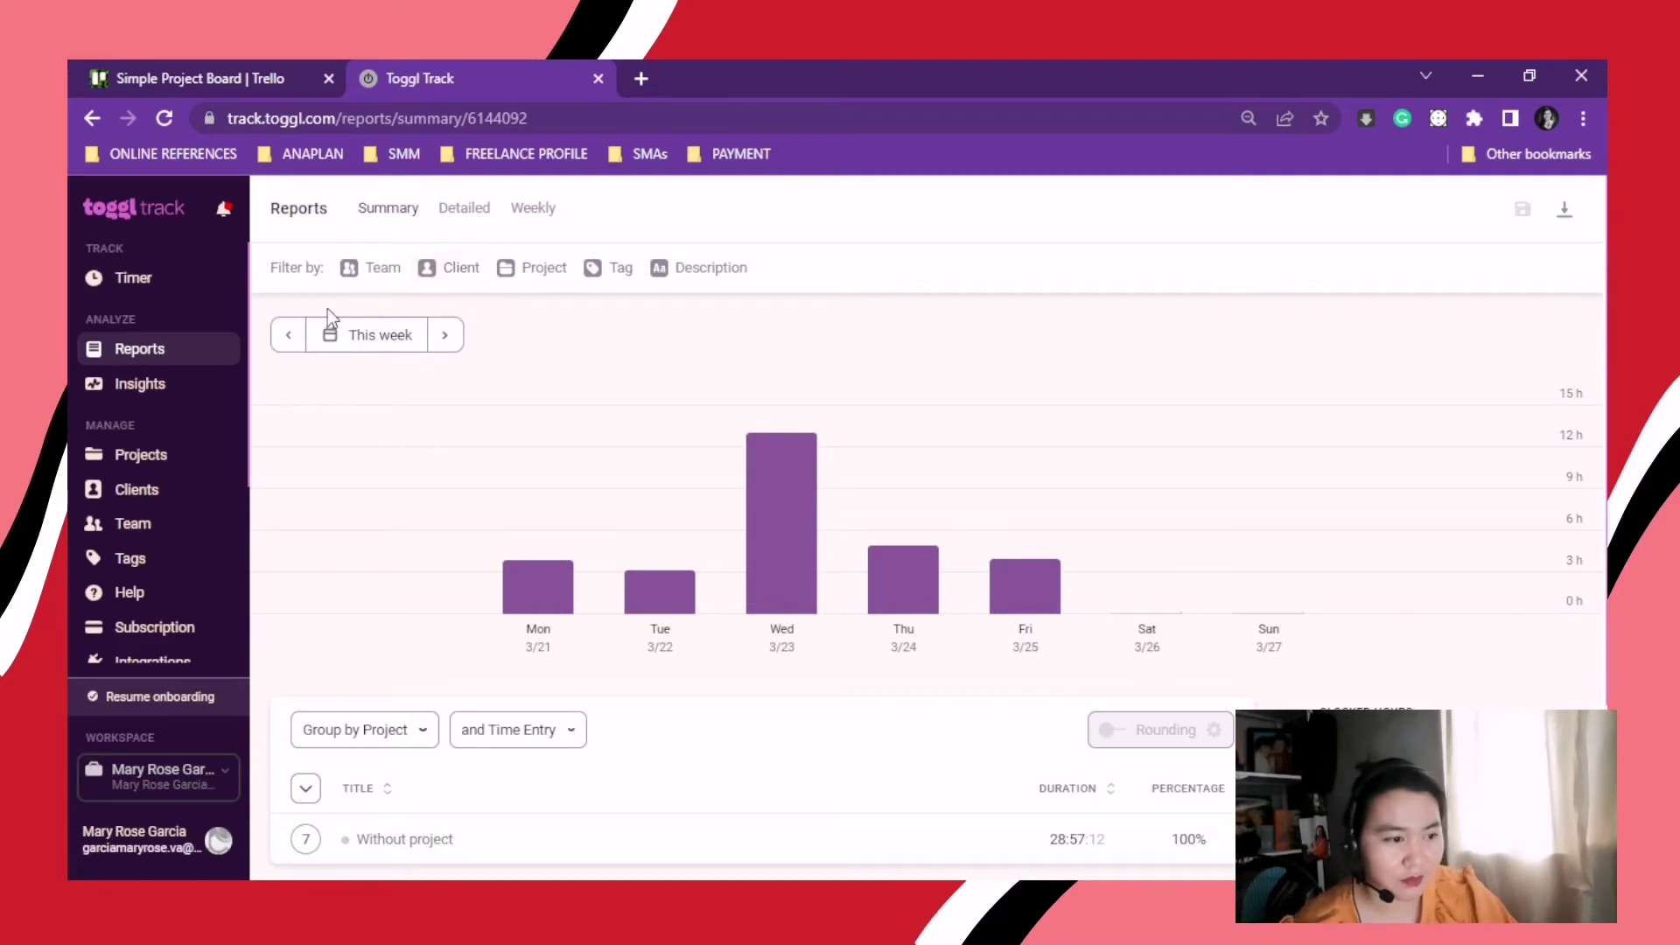
left_click(357, 347)
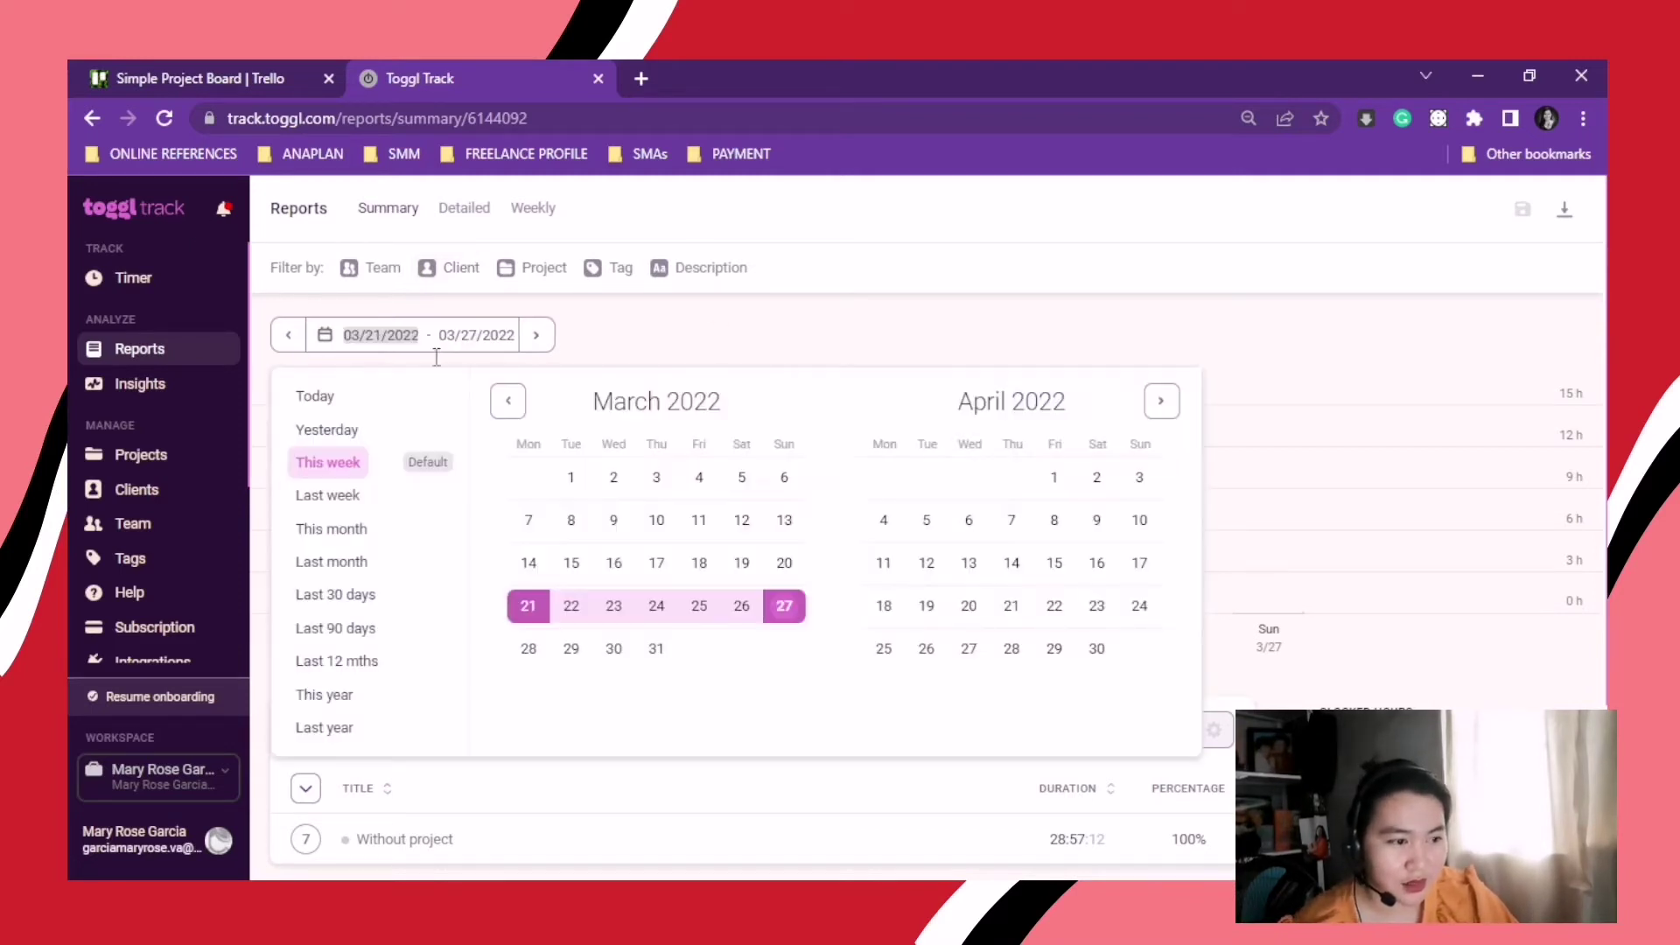
left_click(375, 272)
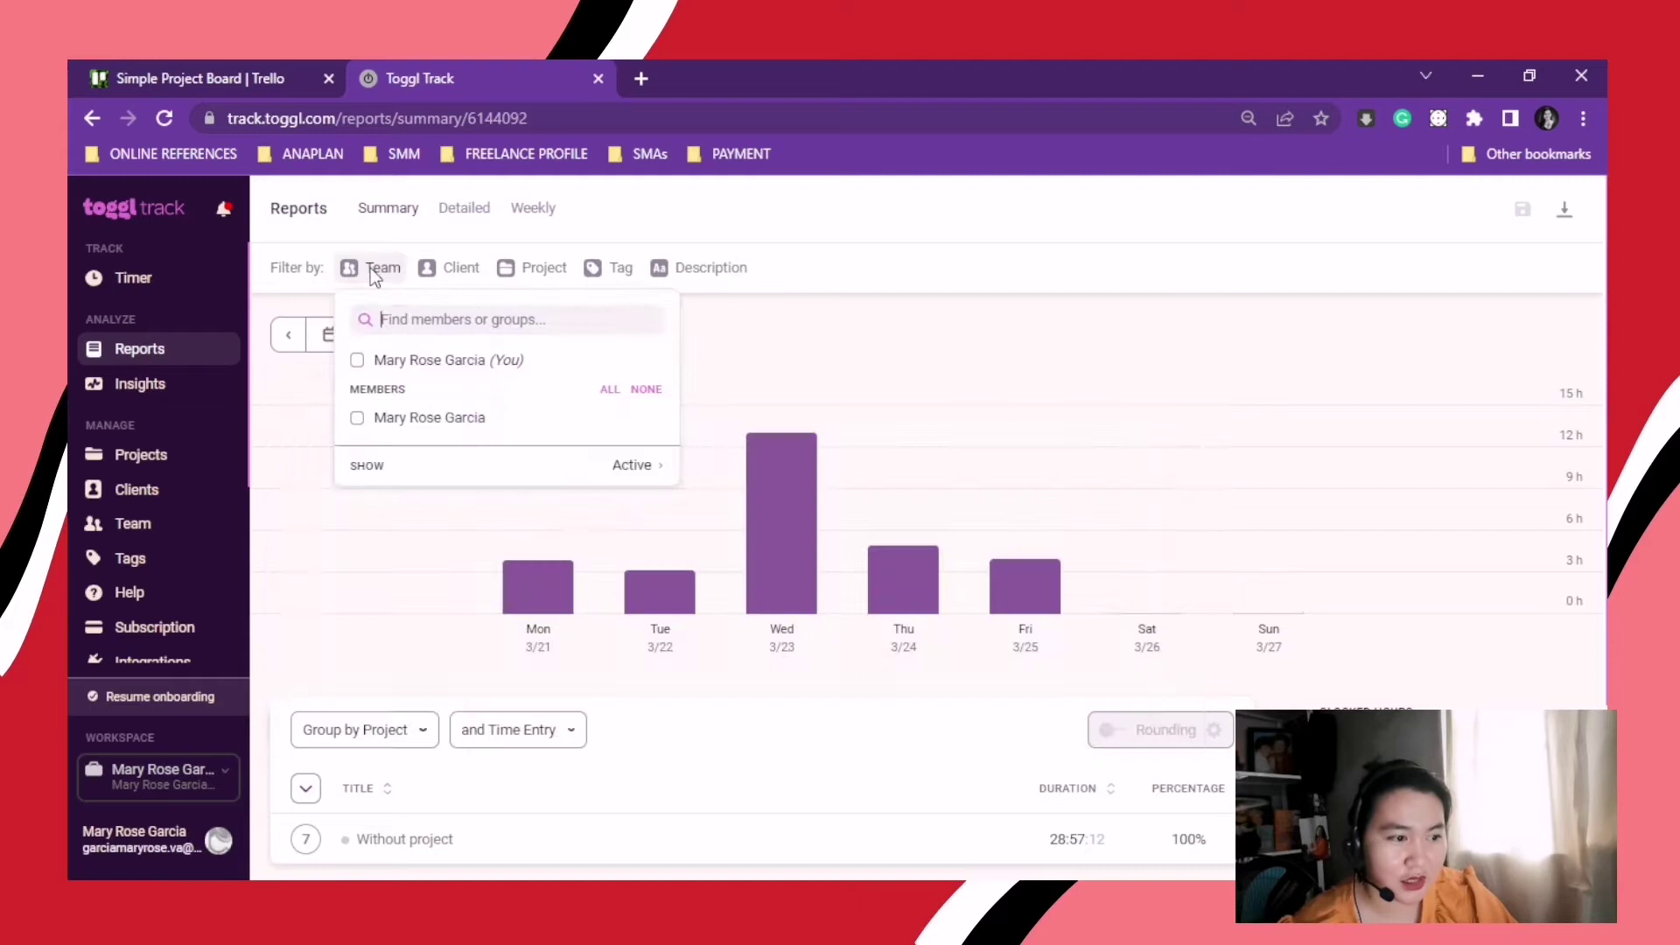
left_click(471, 277)
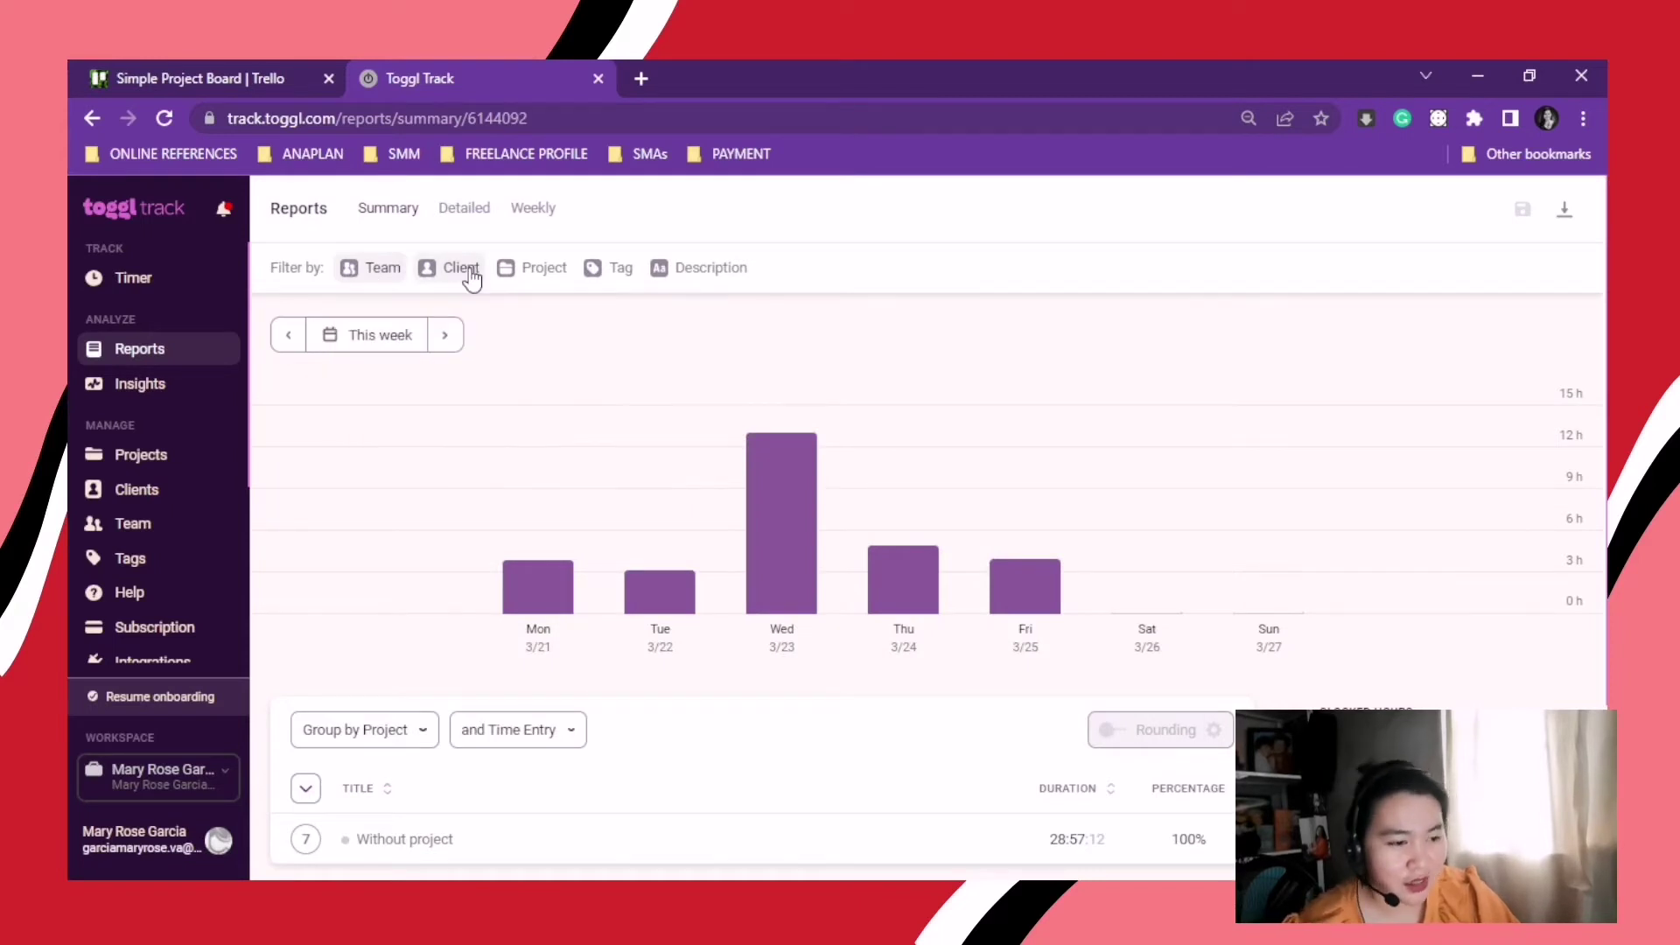
left_click(523, 274)
left_click(620, 273)
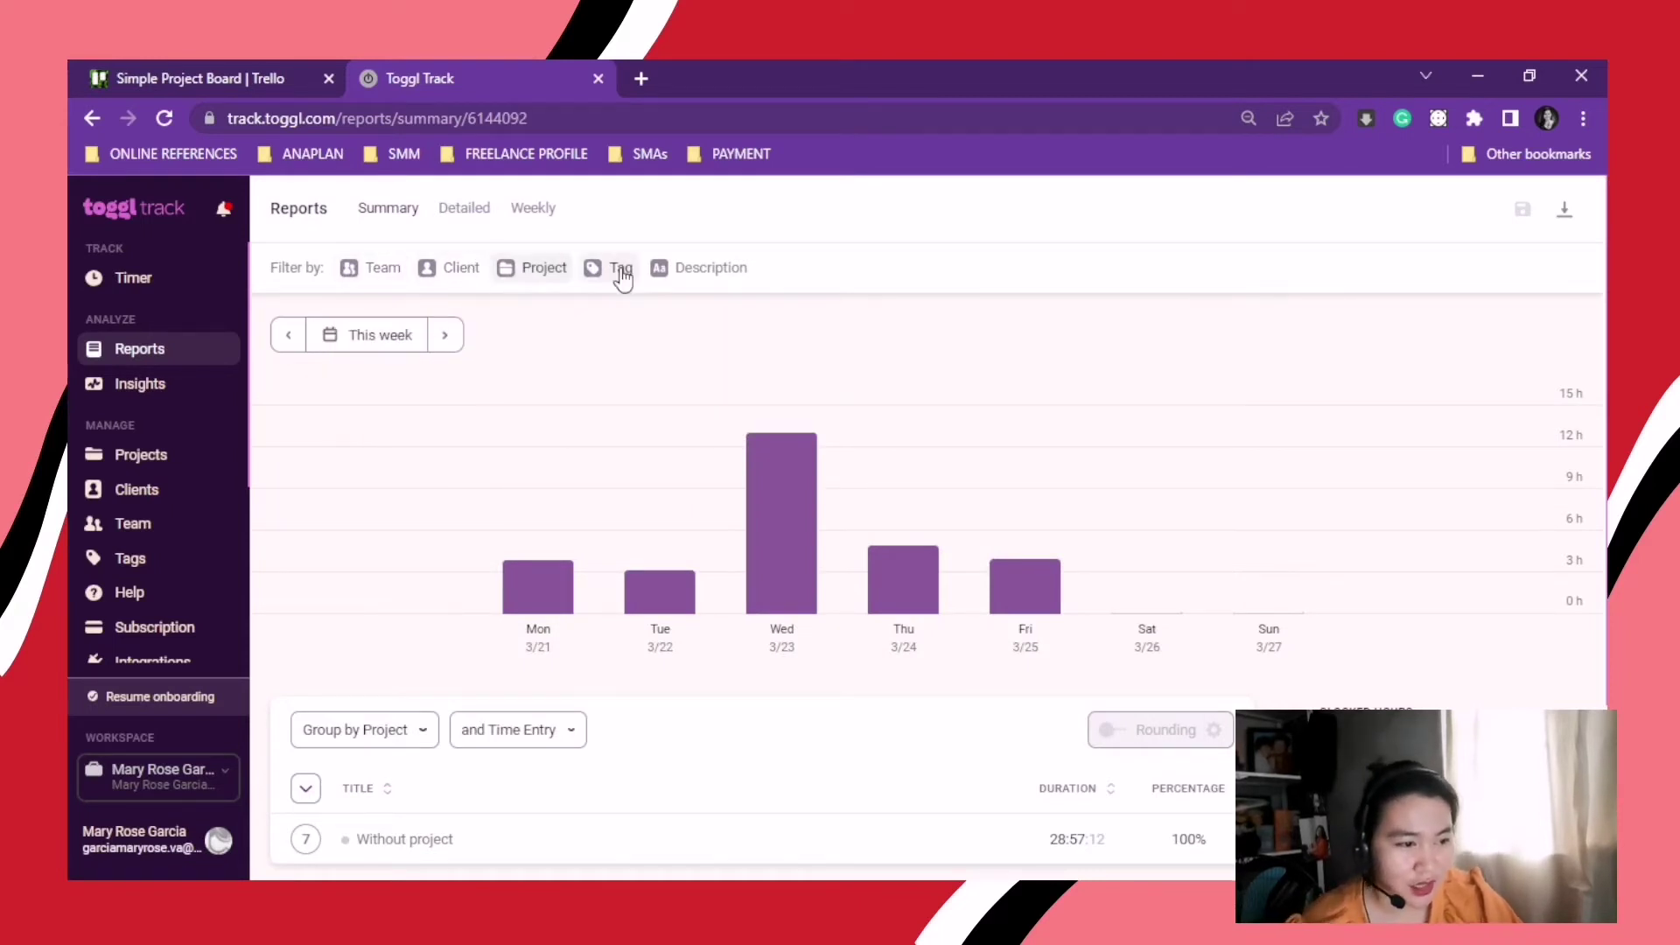
left_click(700, 271)
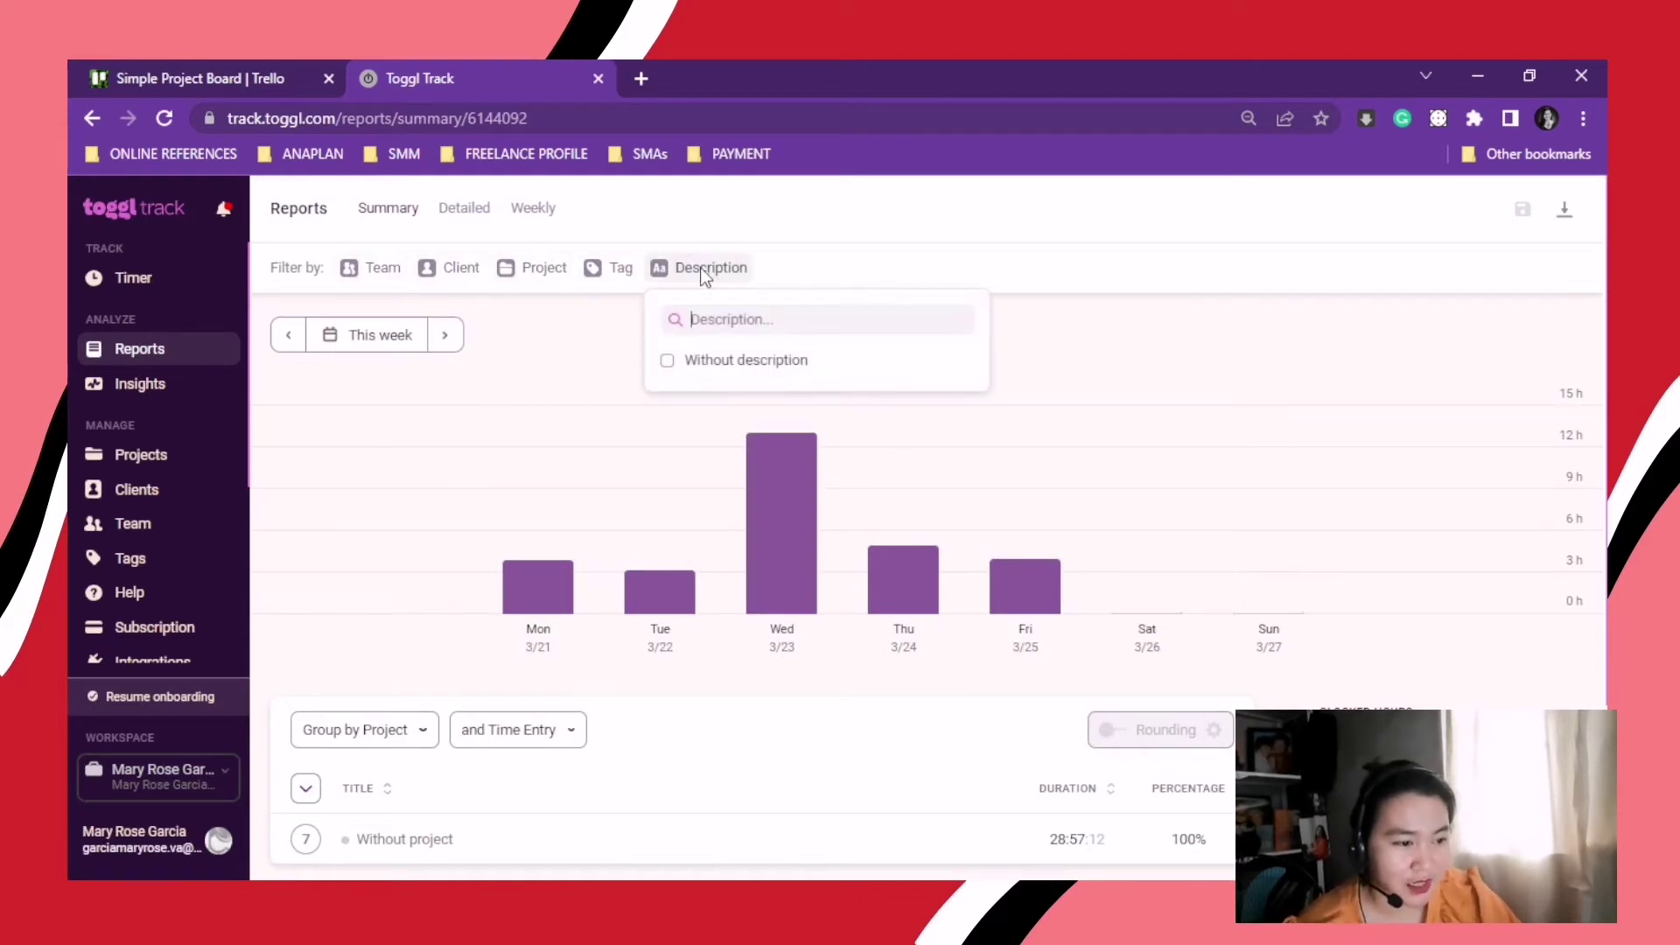
left_click(376, 217)
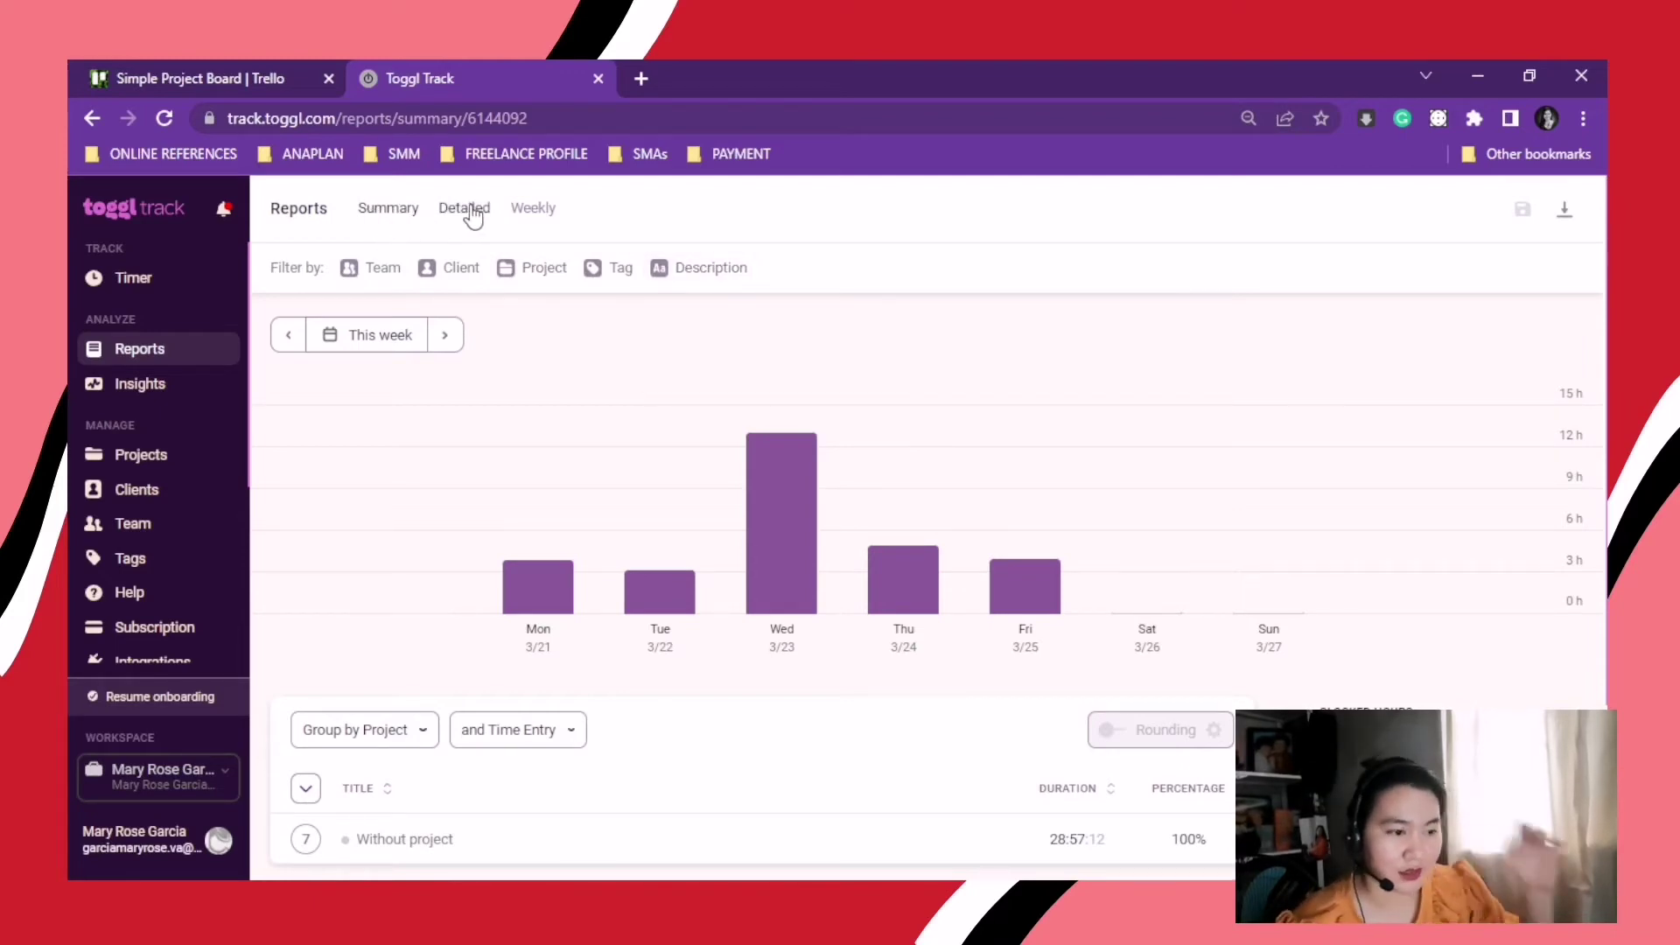
- View this week's entries in the Detailed report, then in the Weekly report
left_click(464, 214)
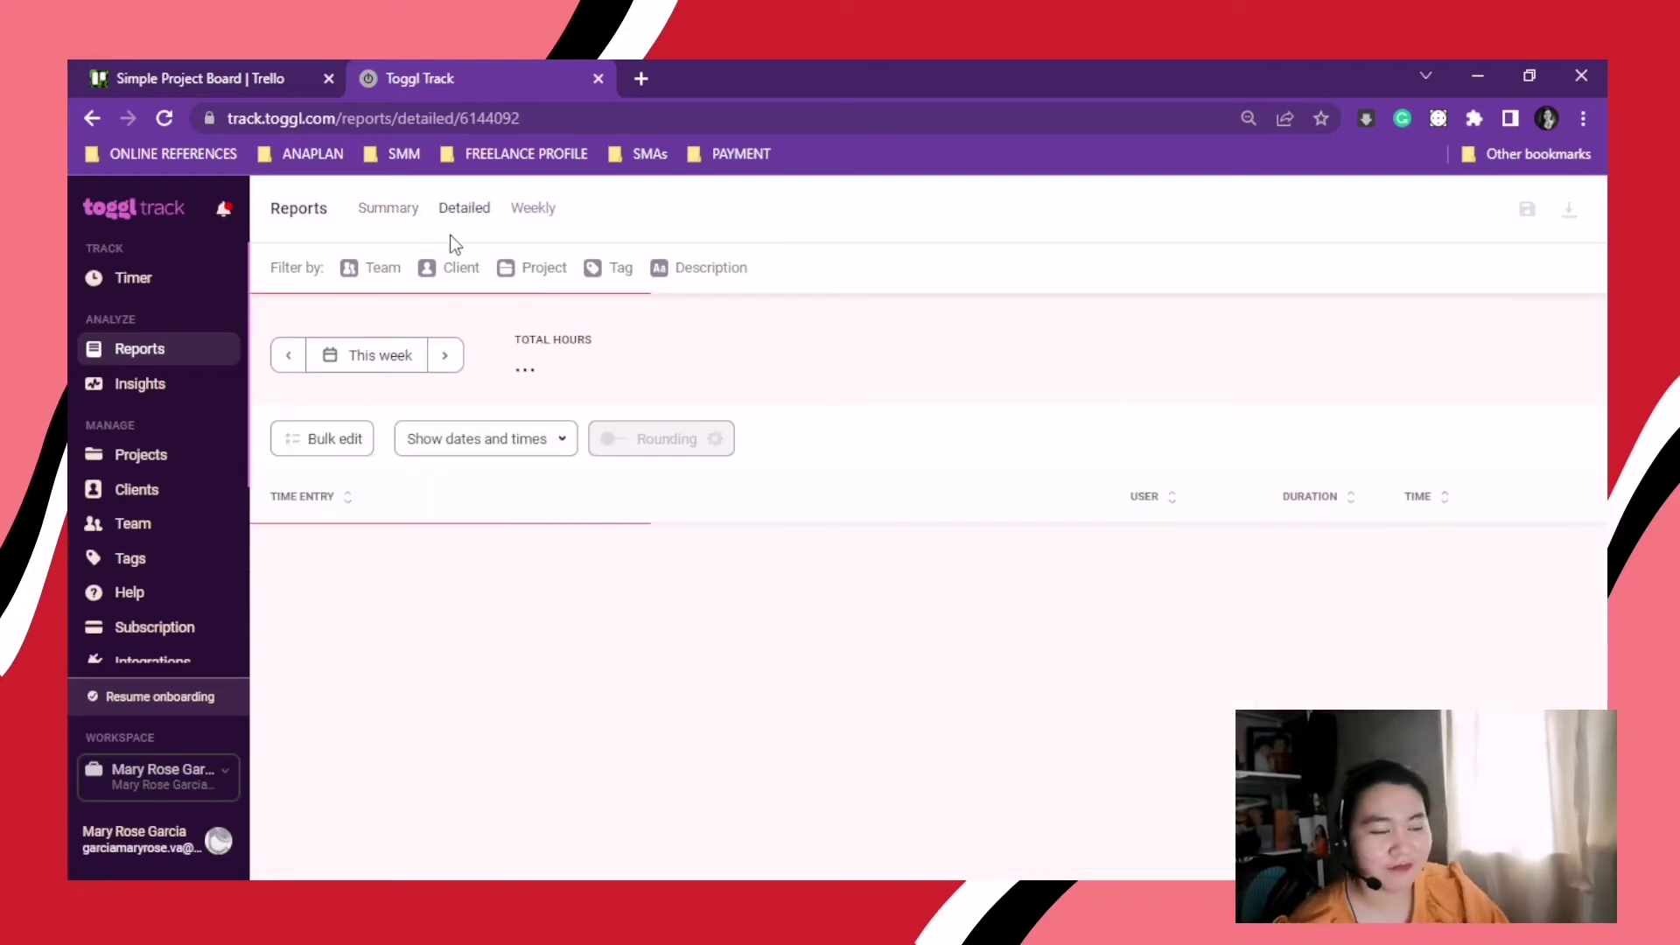
scroll(594, 621, "down", 3)
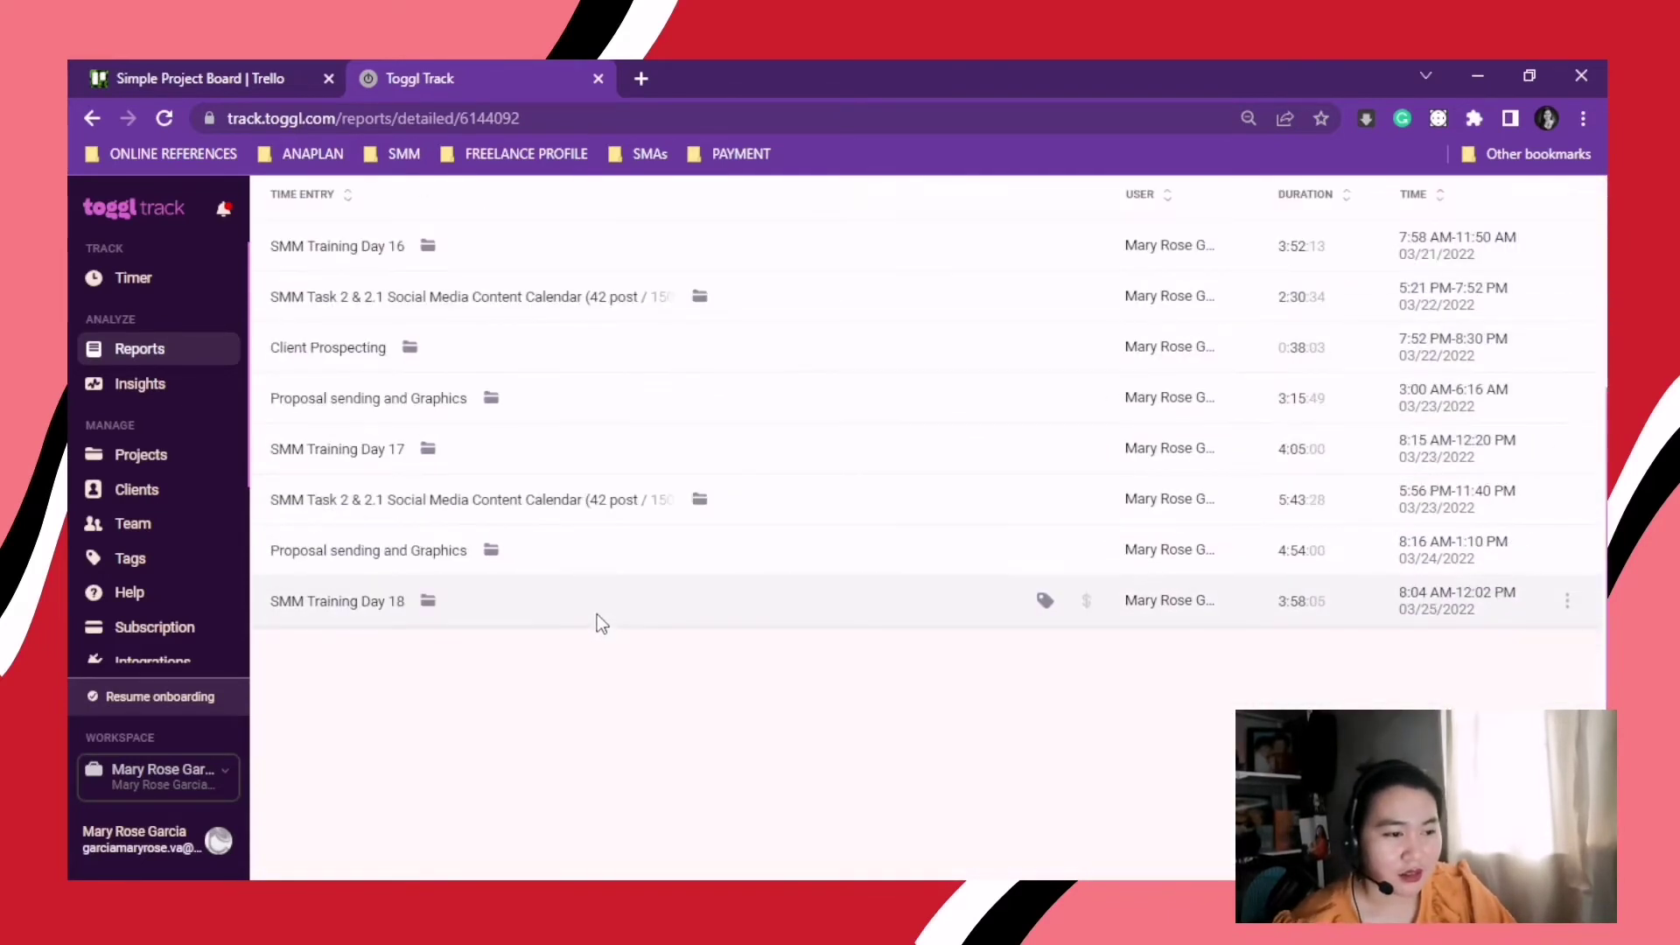
scroll(600, 595, "up", 3)
left_click(550, 230)
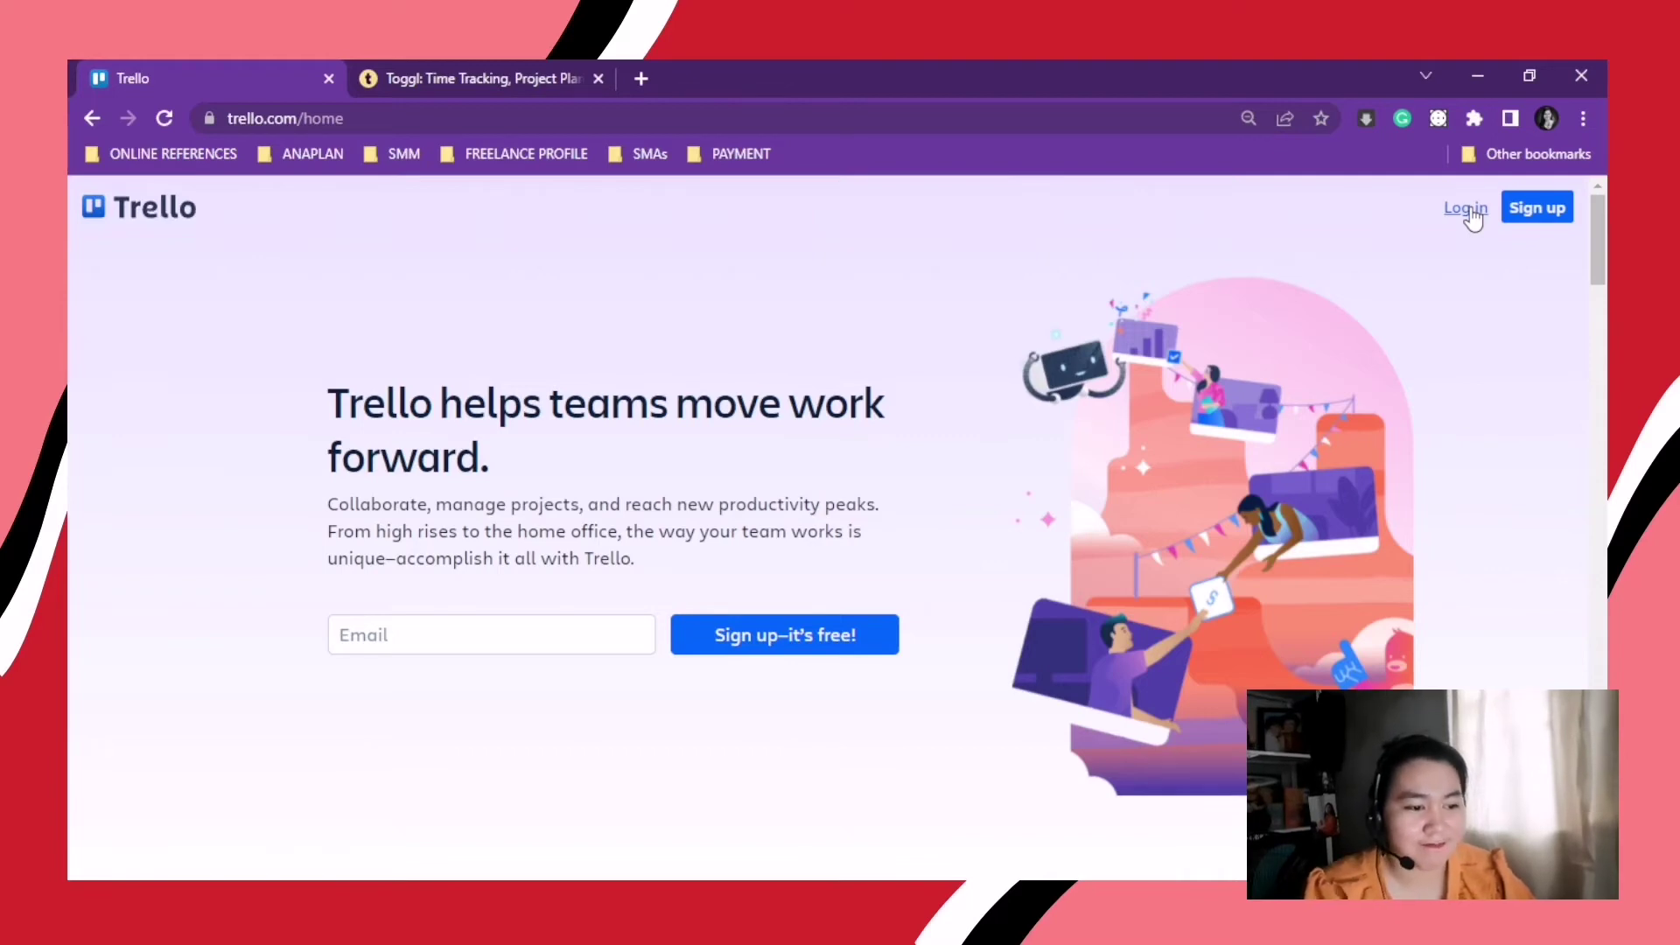
- Log in to Trello with a Google account
left_click(1471, 215)
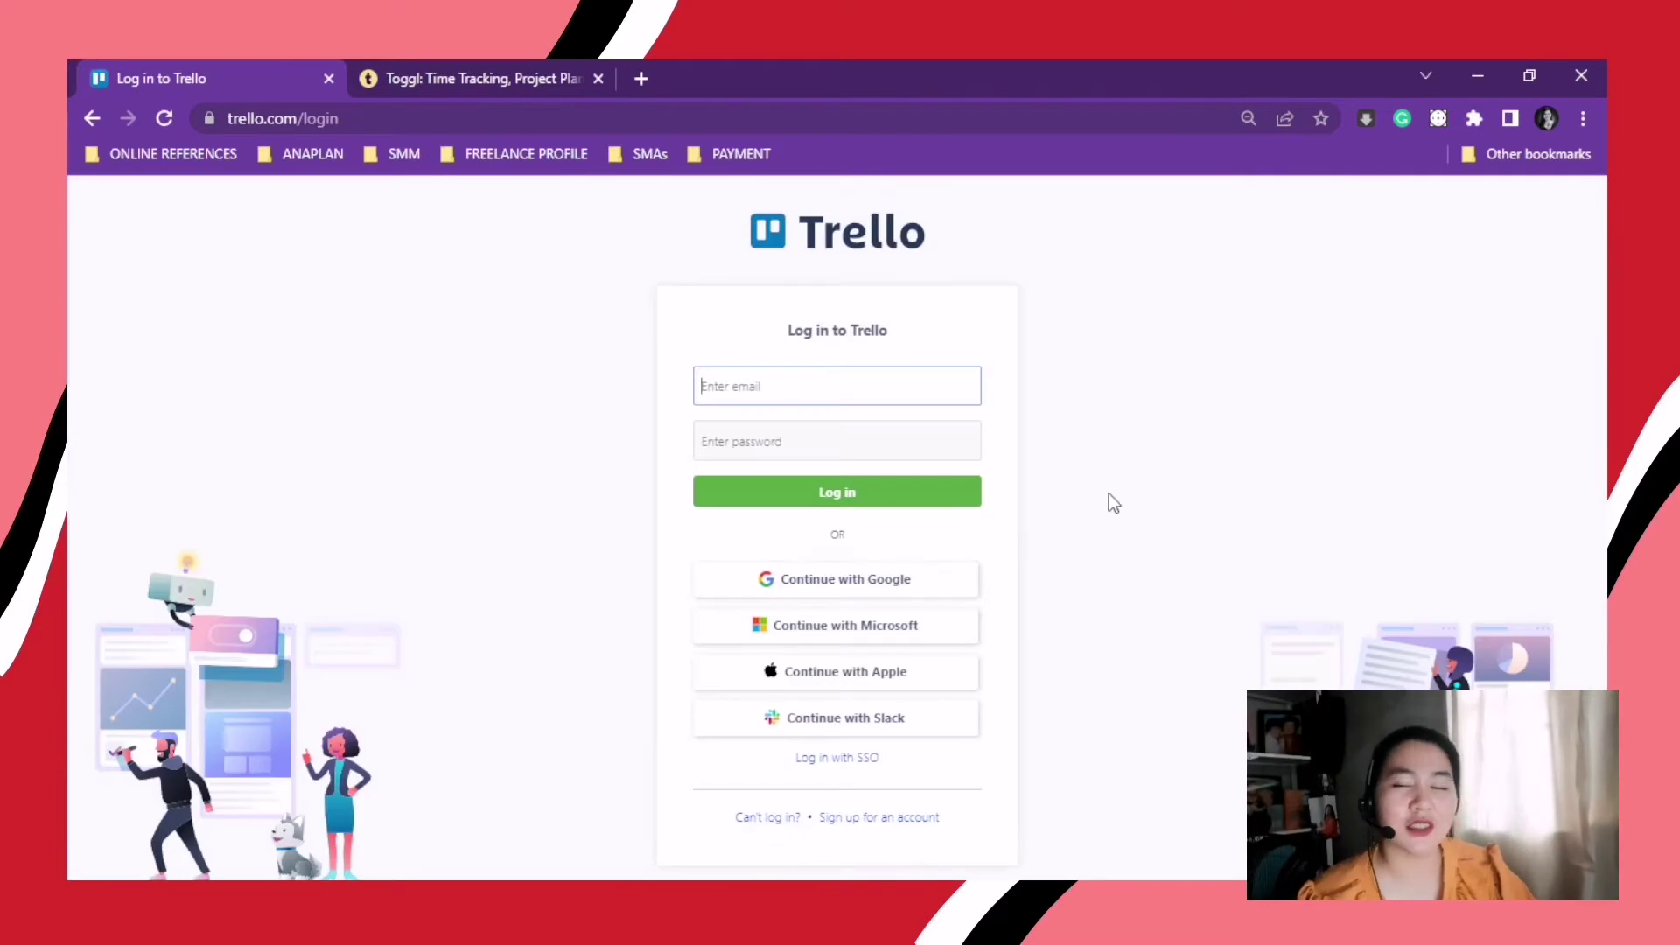
left_click(949, 579)
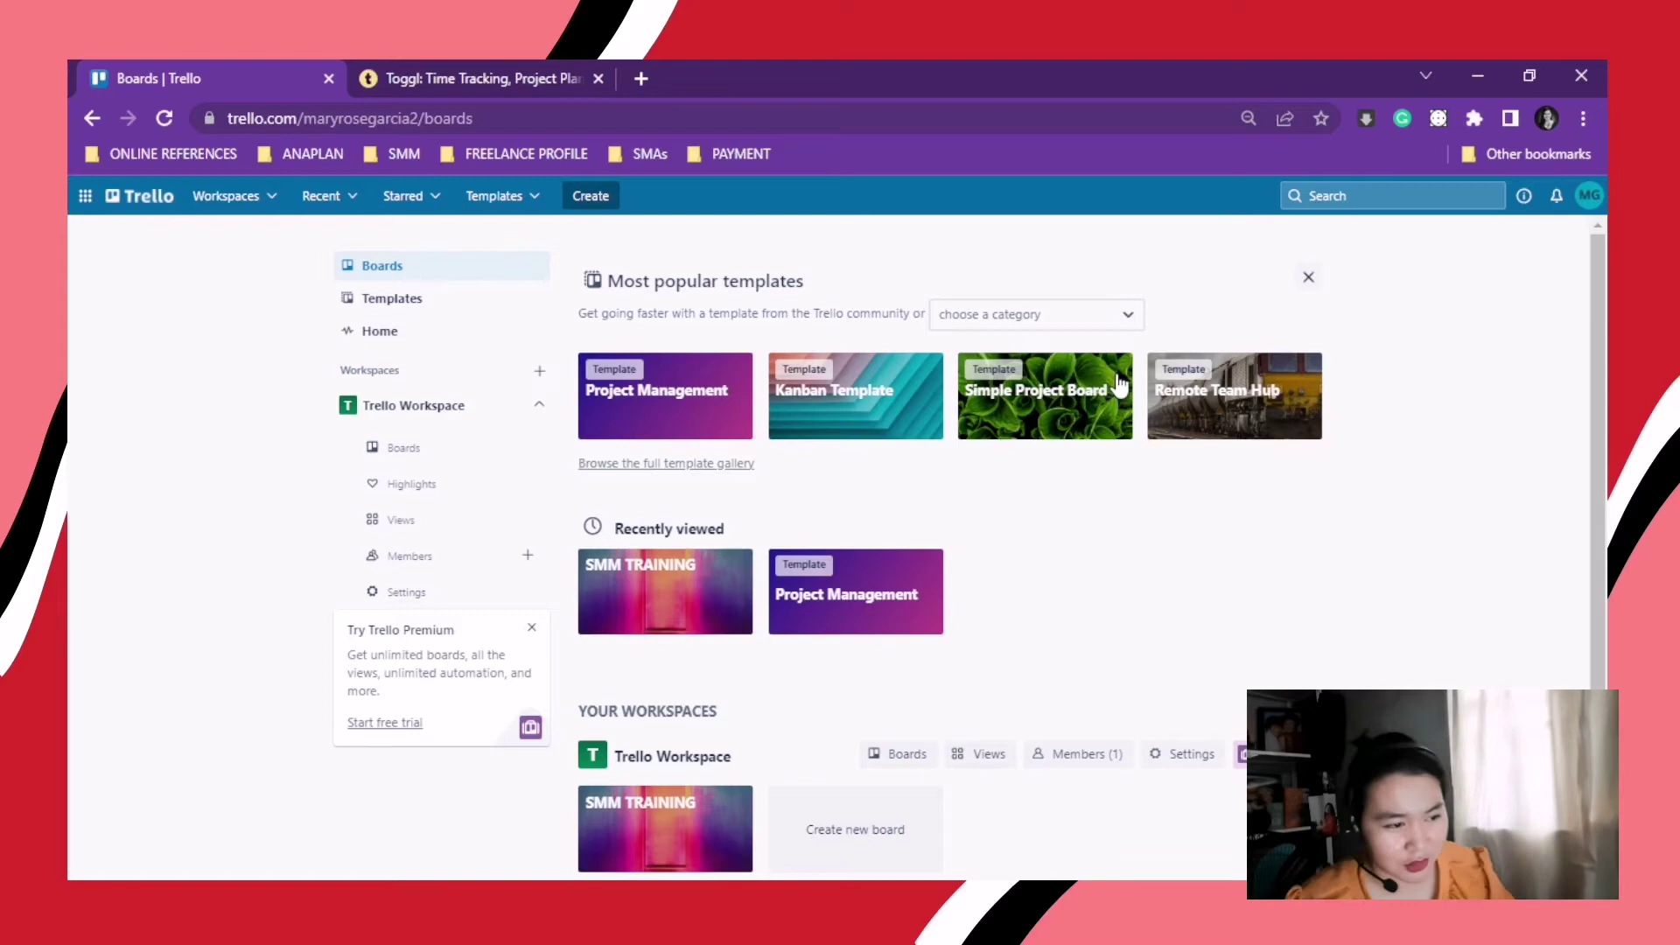
- Browse the Trello template gallery's categories, then go back to Home
scroll(947, 752, "down", 1)
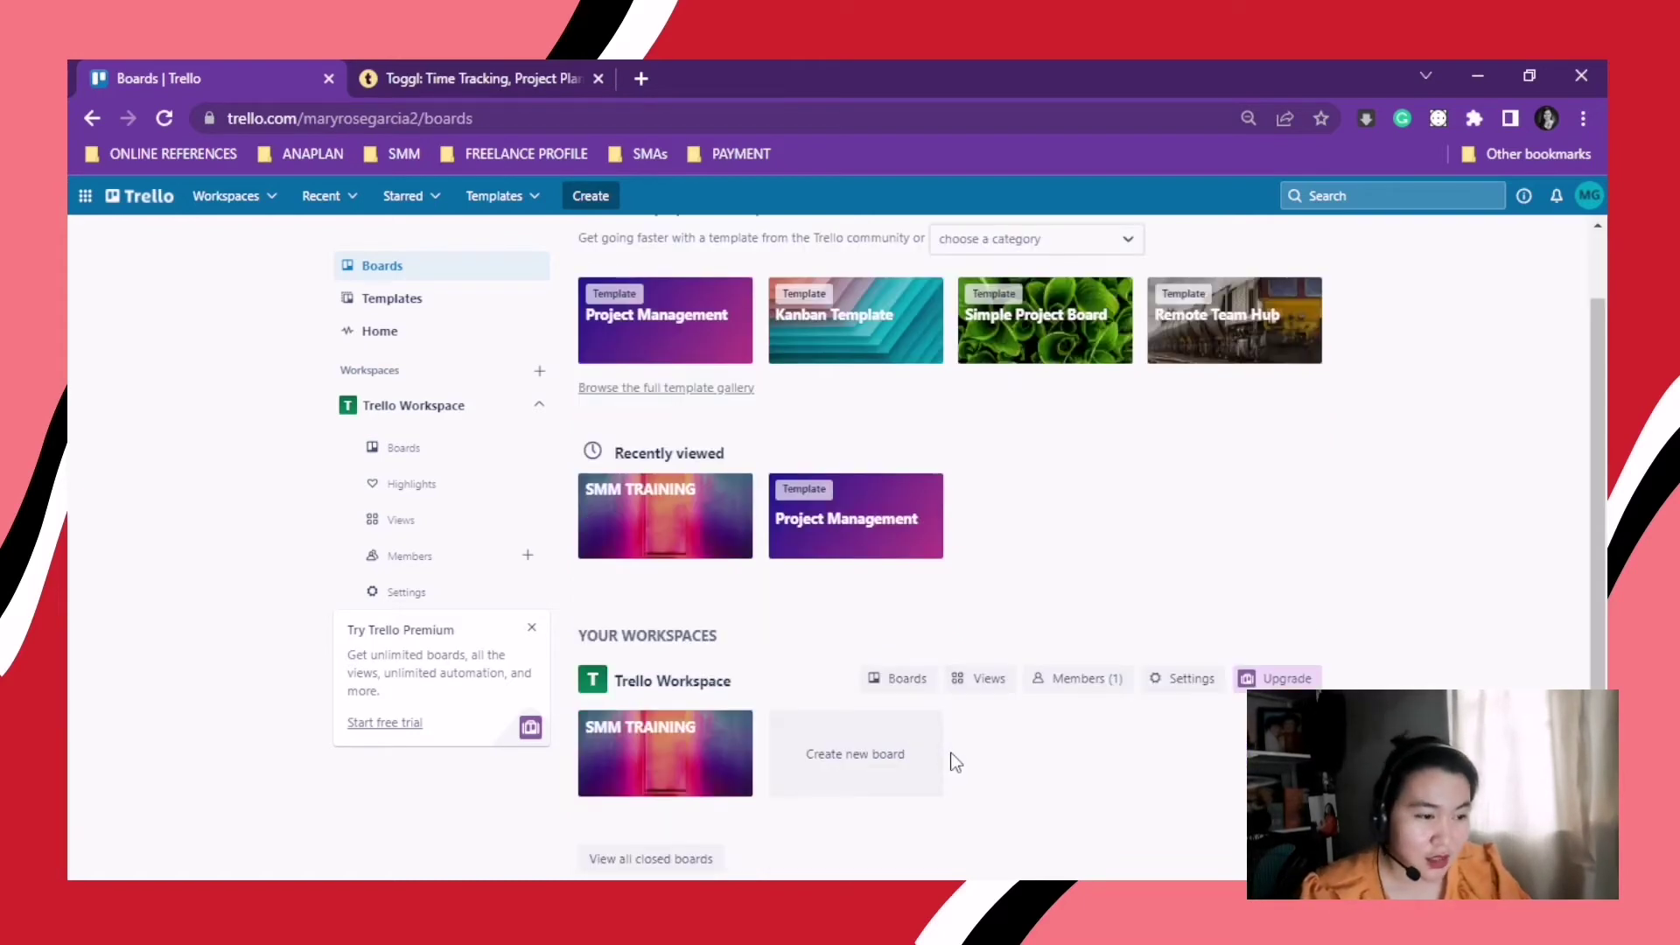
left_click(402, 304)
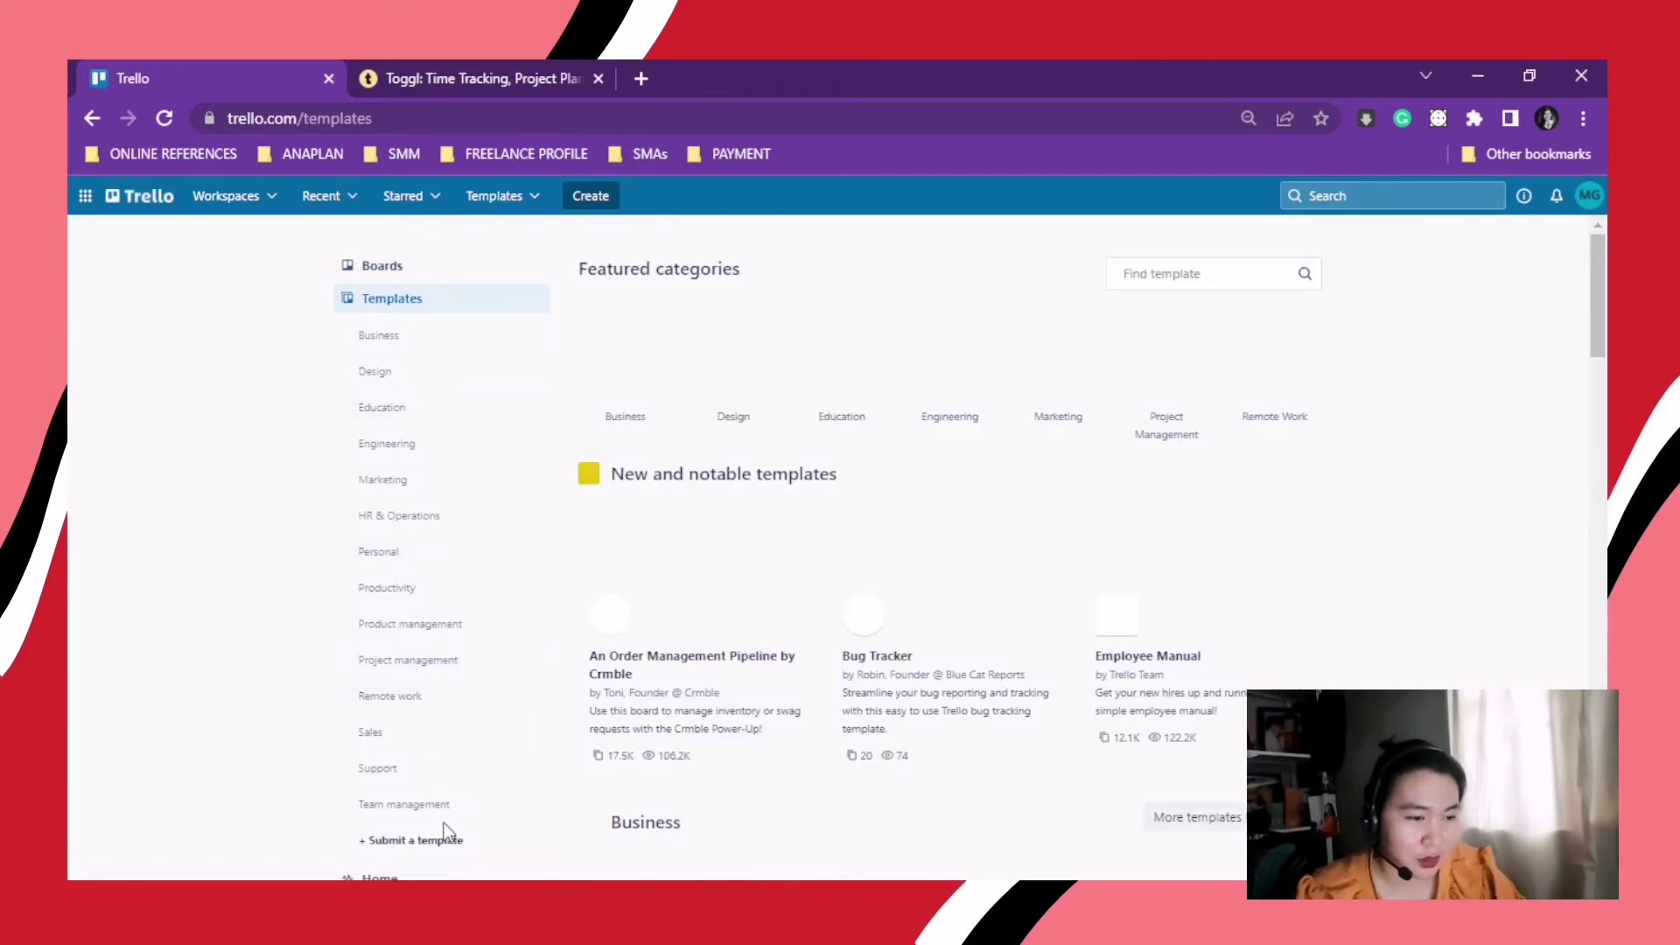
scroll(776, 570, "down", 12)
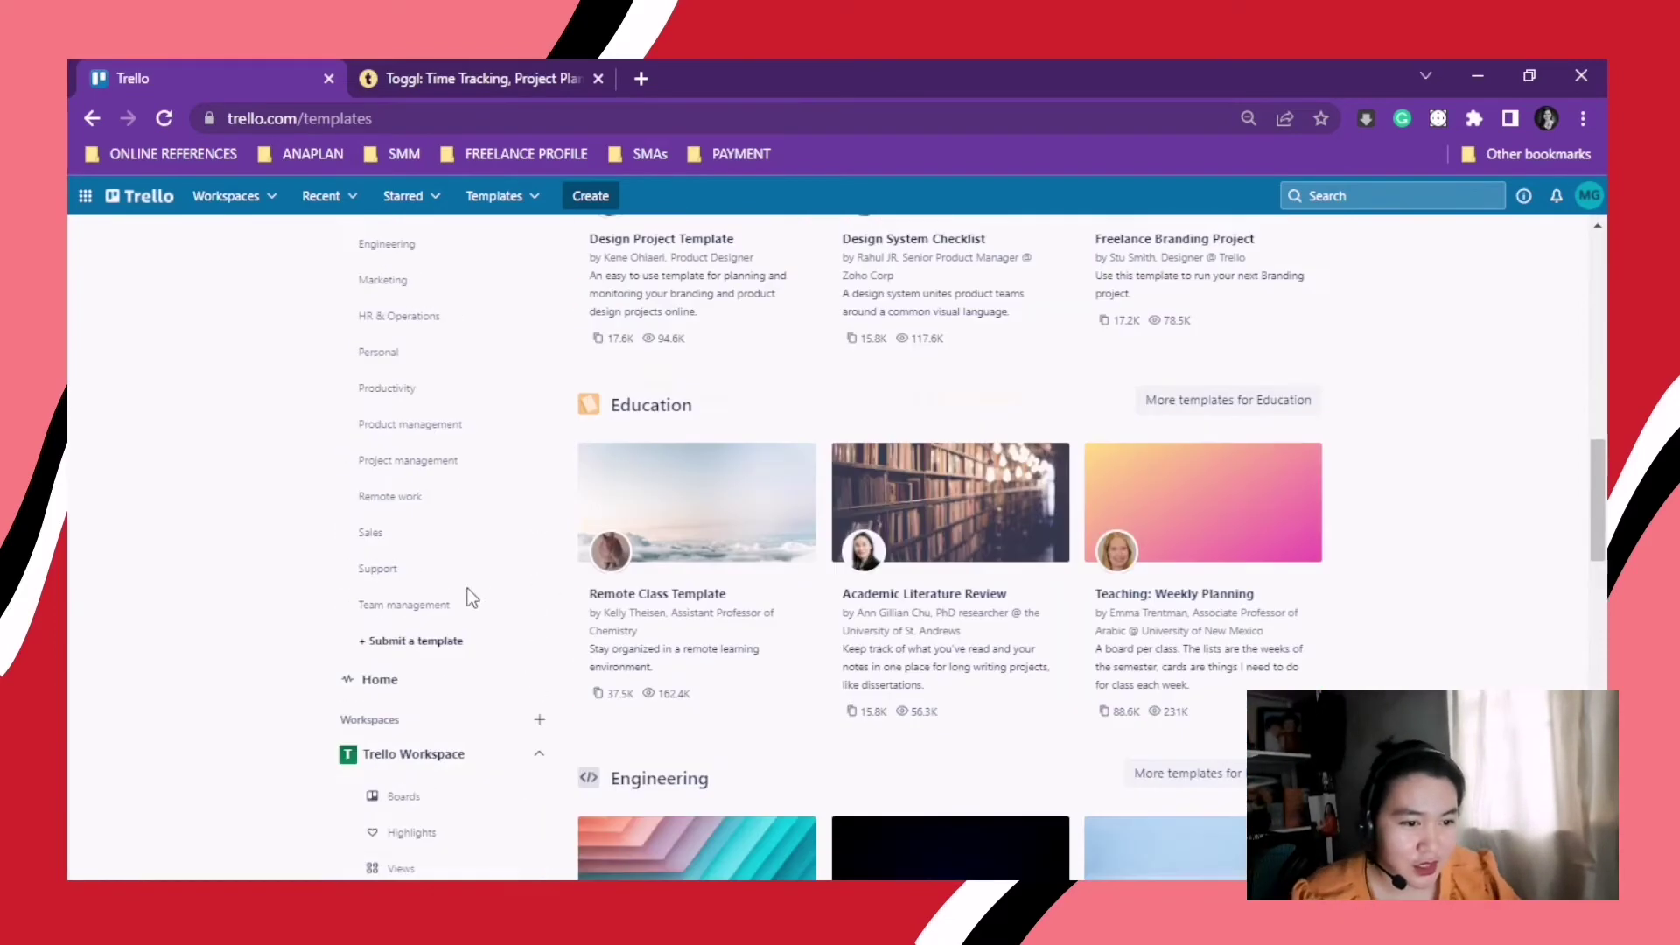
scroll(467, 588, "up", 1)
scroll(436, 627, "down", 3)
left_click(399, 573)
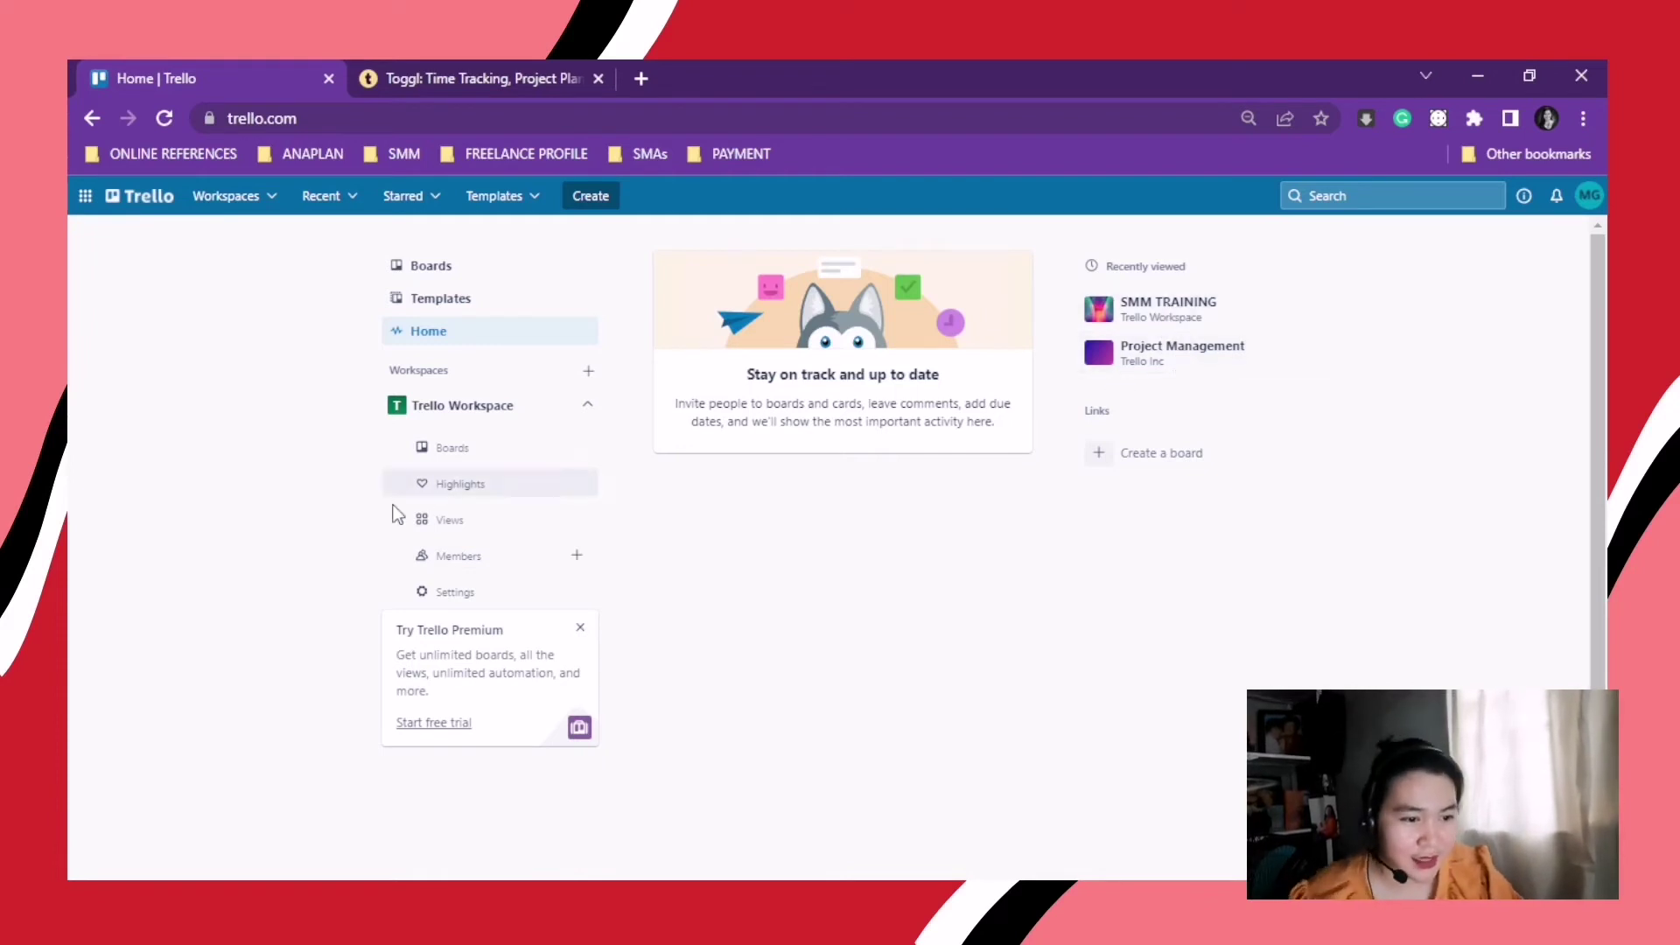
- View the workspace's Boards, Highlights and Table views, then open the Members page
left_click(487, 457)
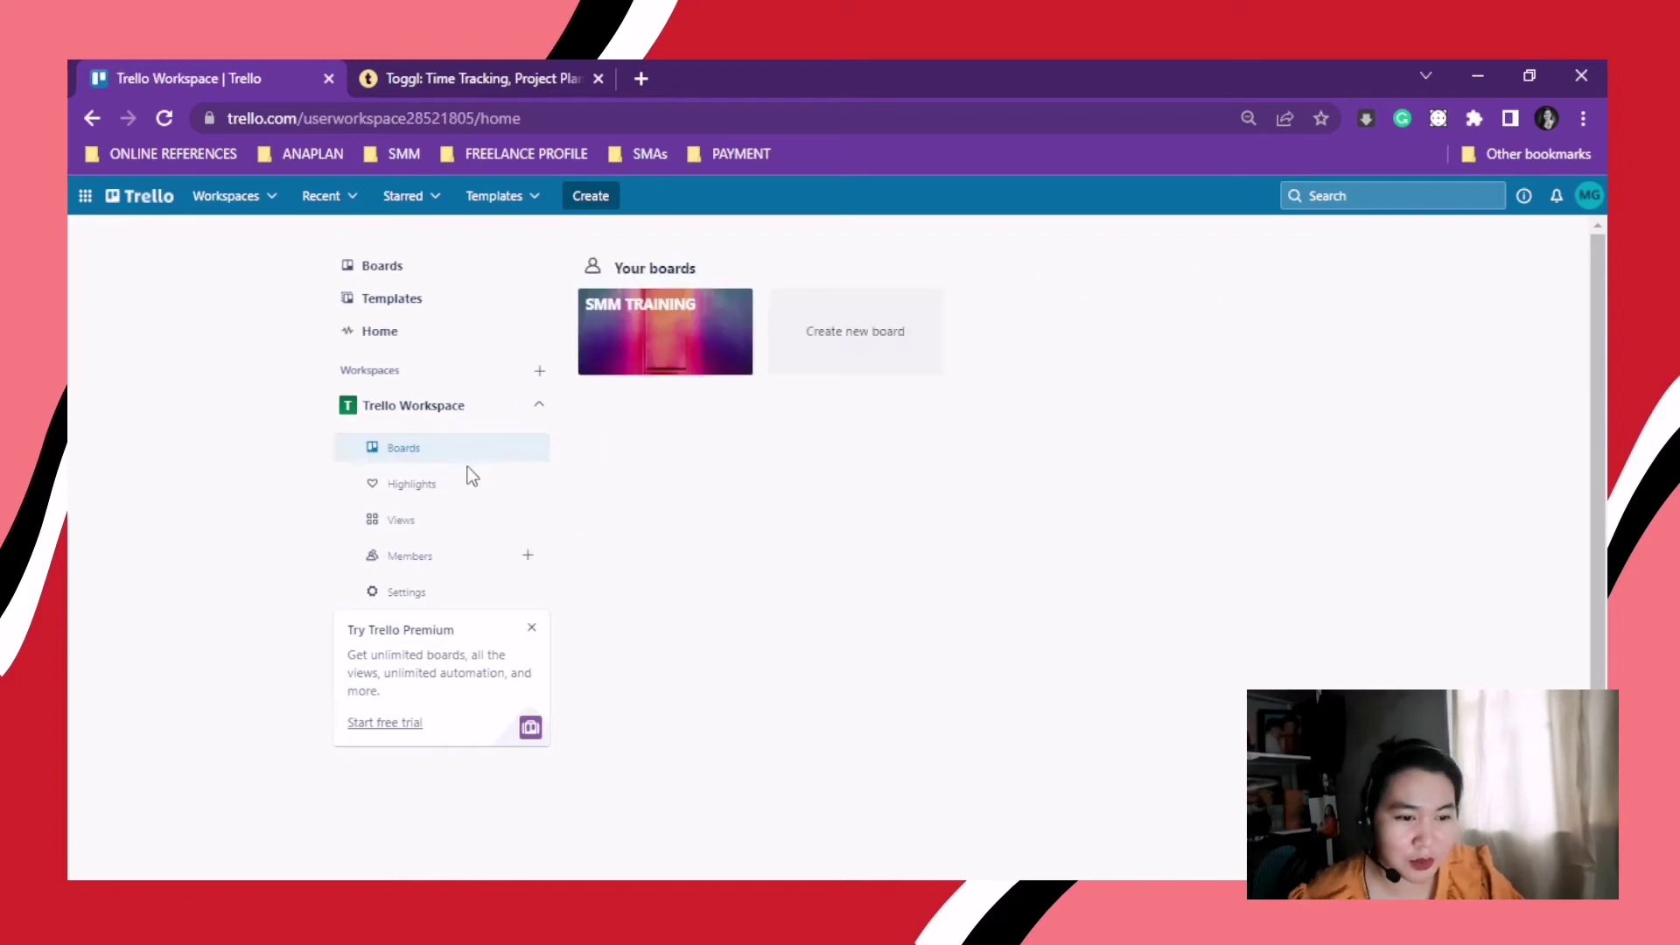
left_click(461, 490)
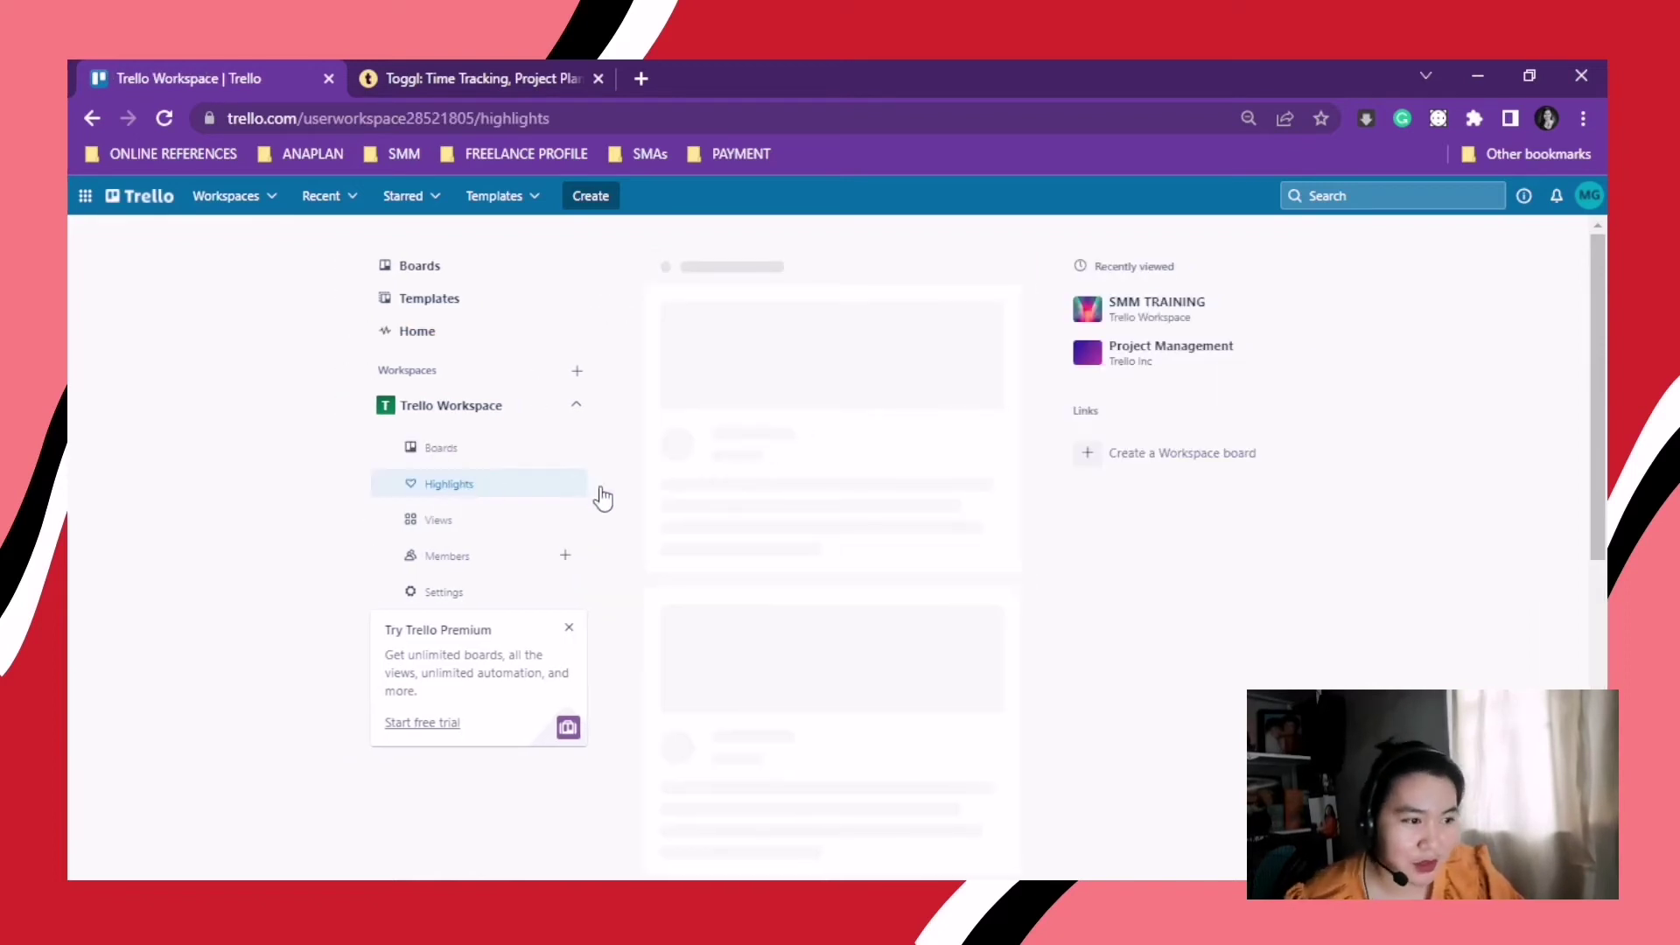
left_click(480, 522)
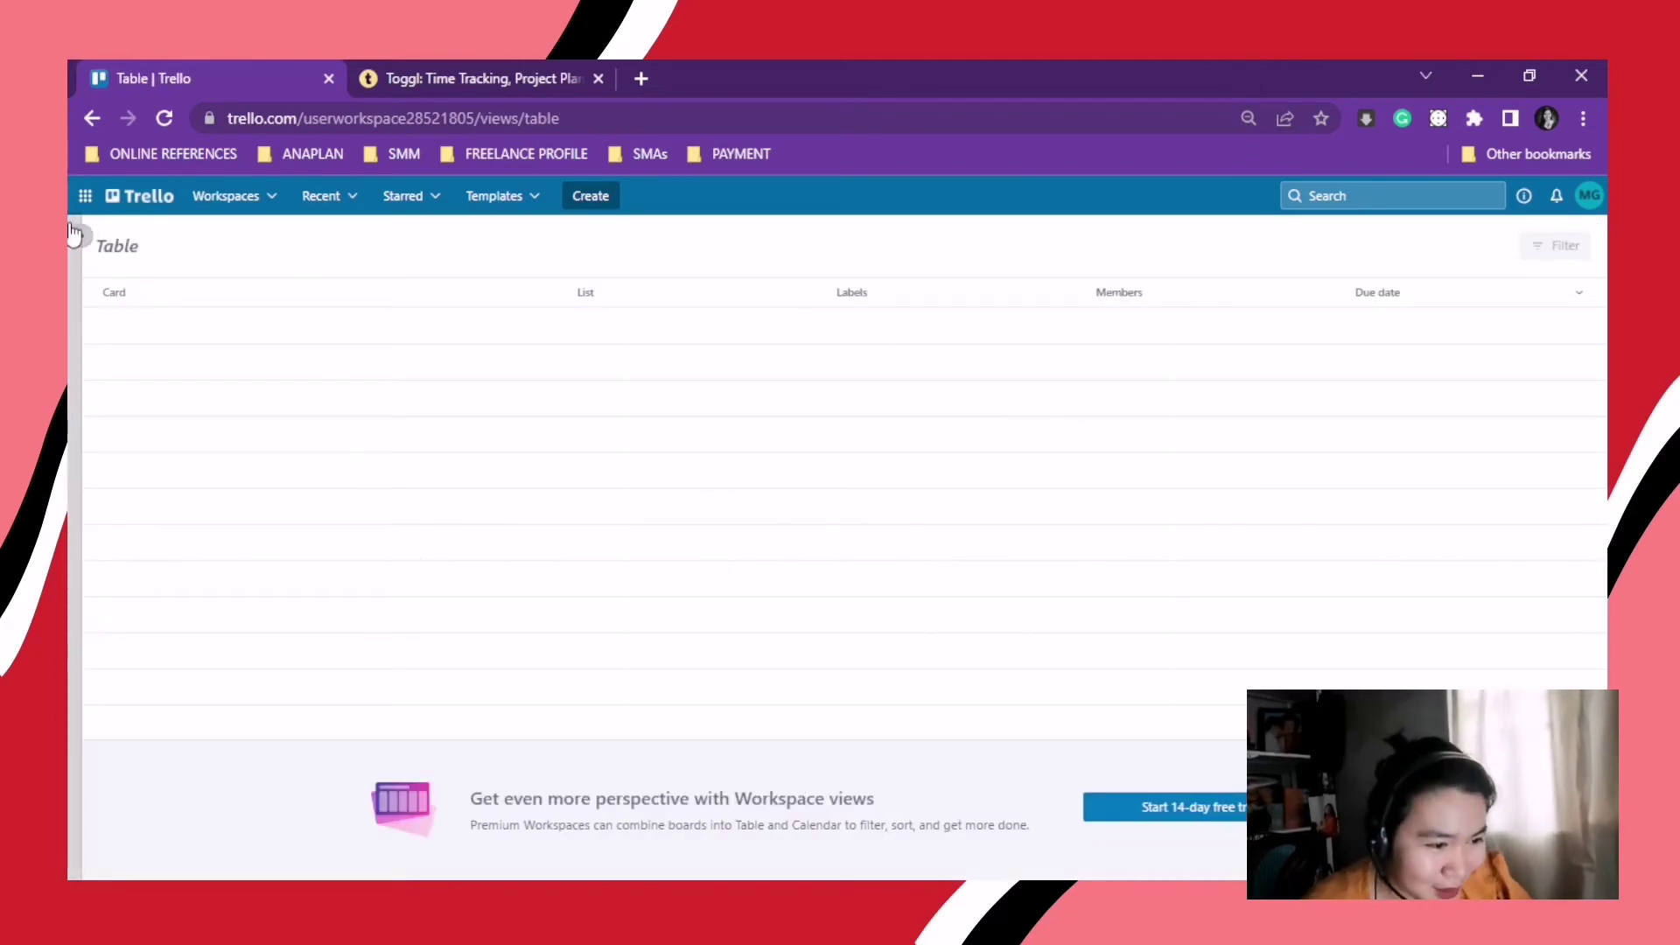
left_click(86, 198)
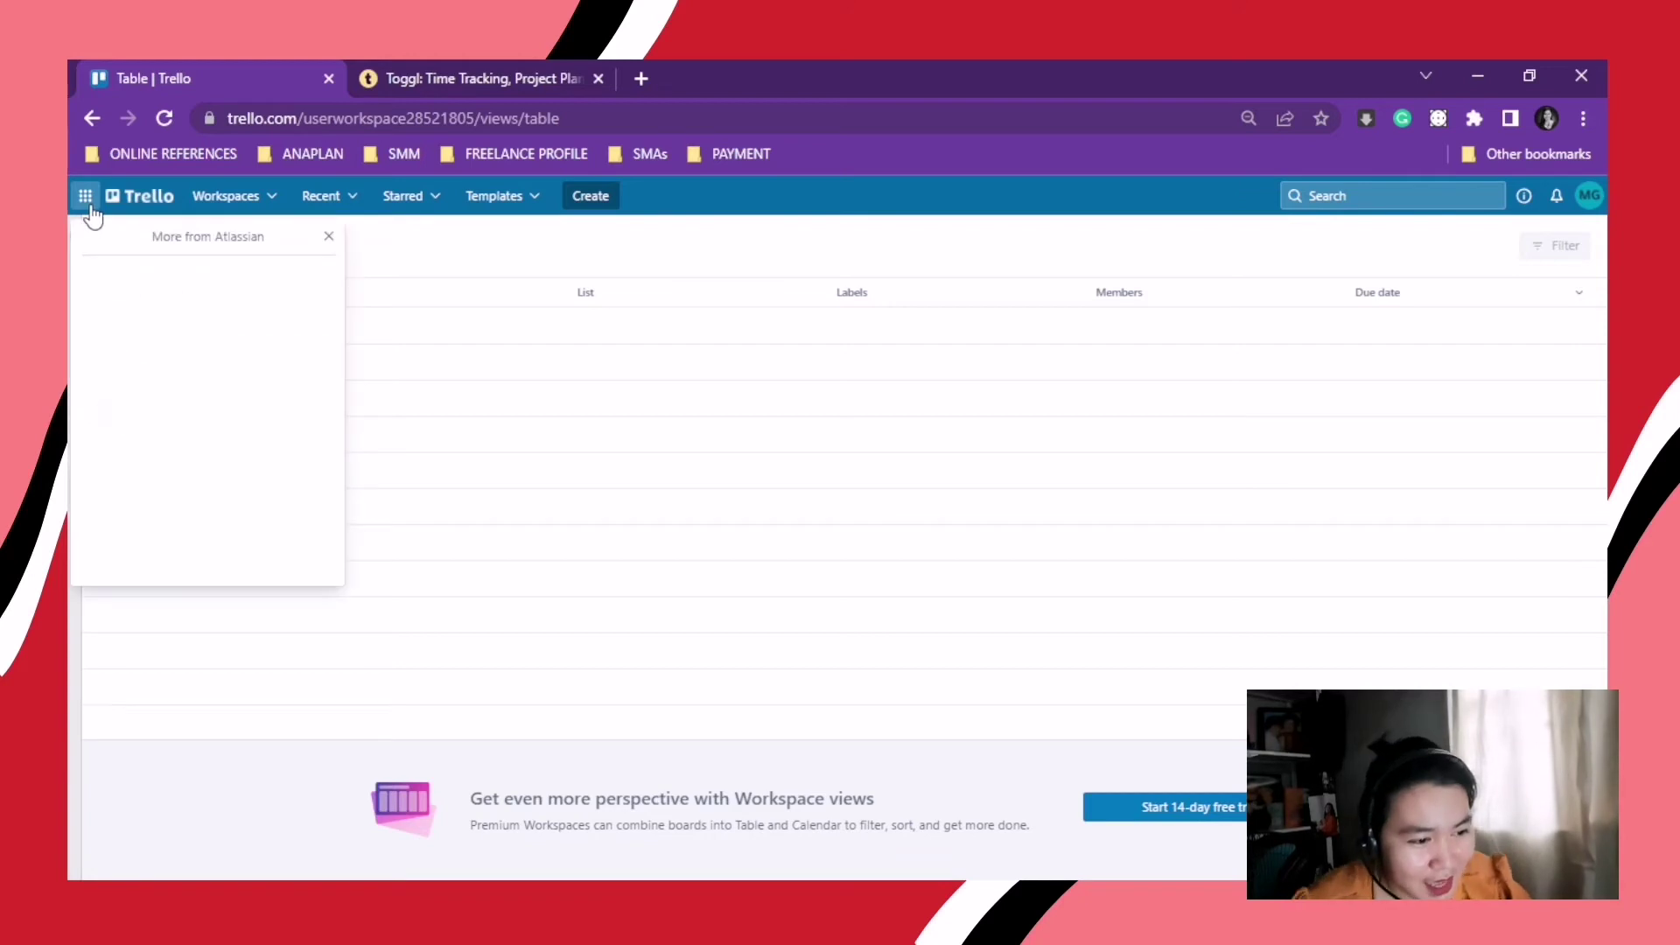
left_click(127, 196)
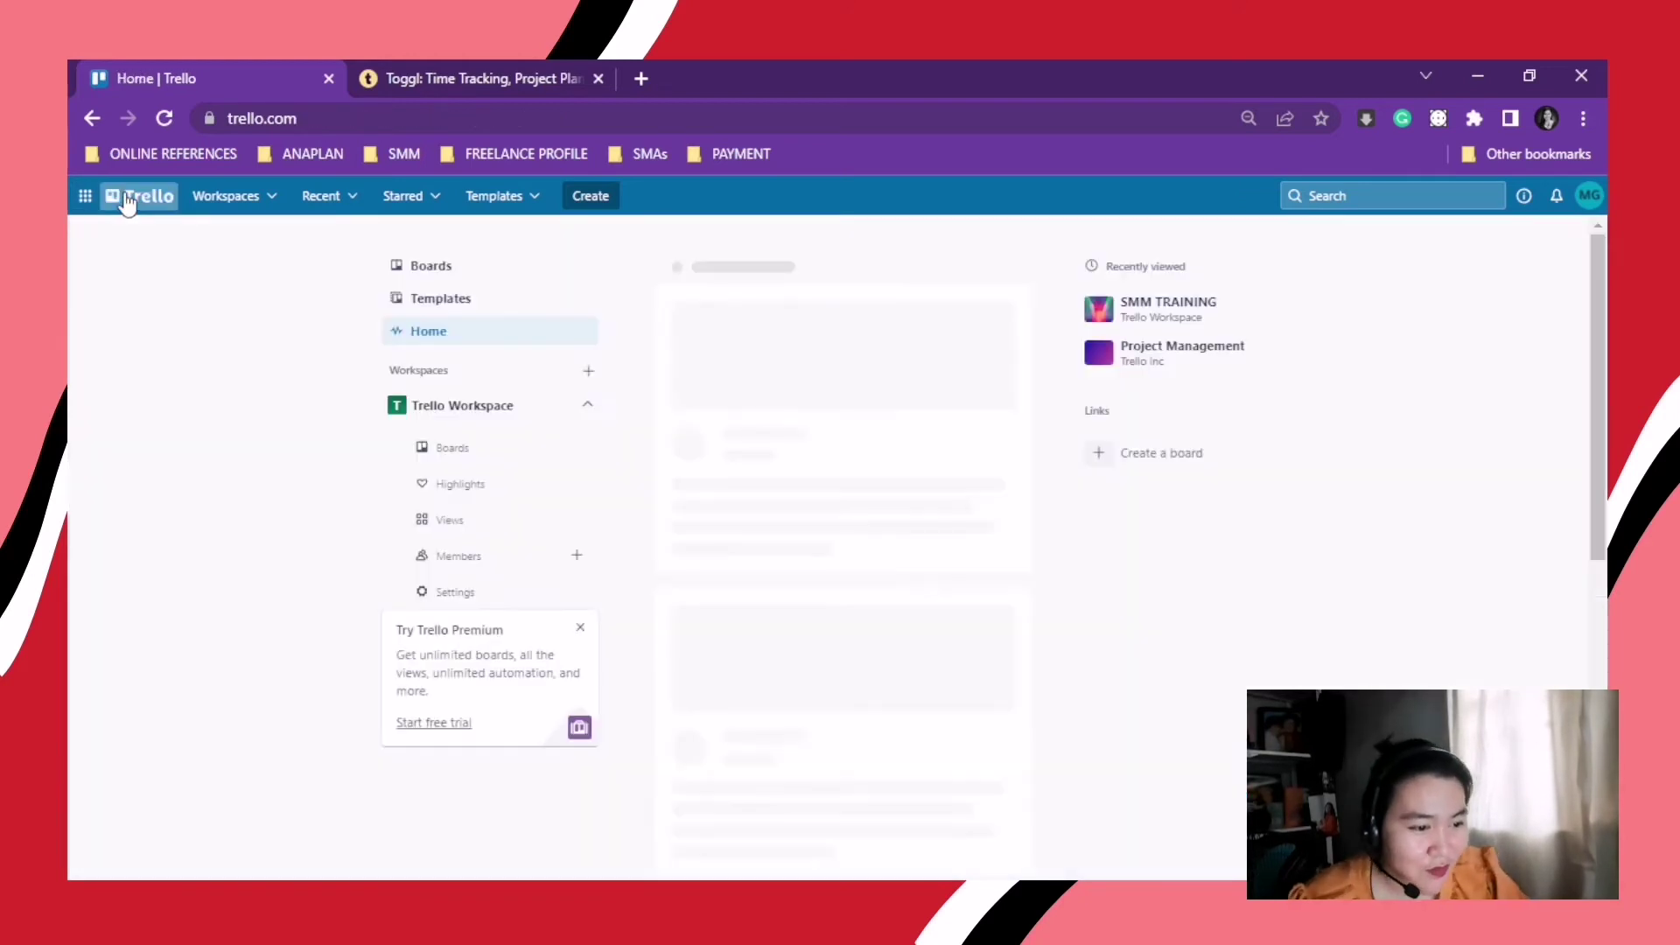
left_click(464, 558)
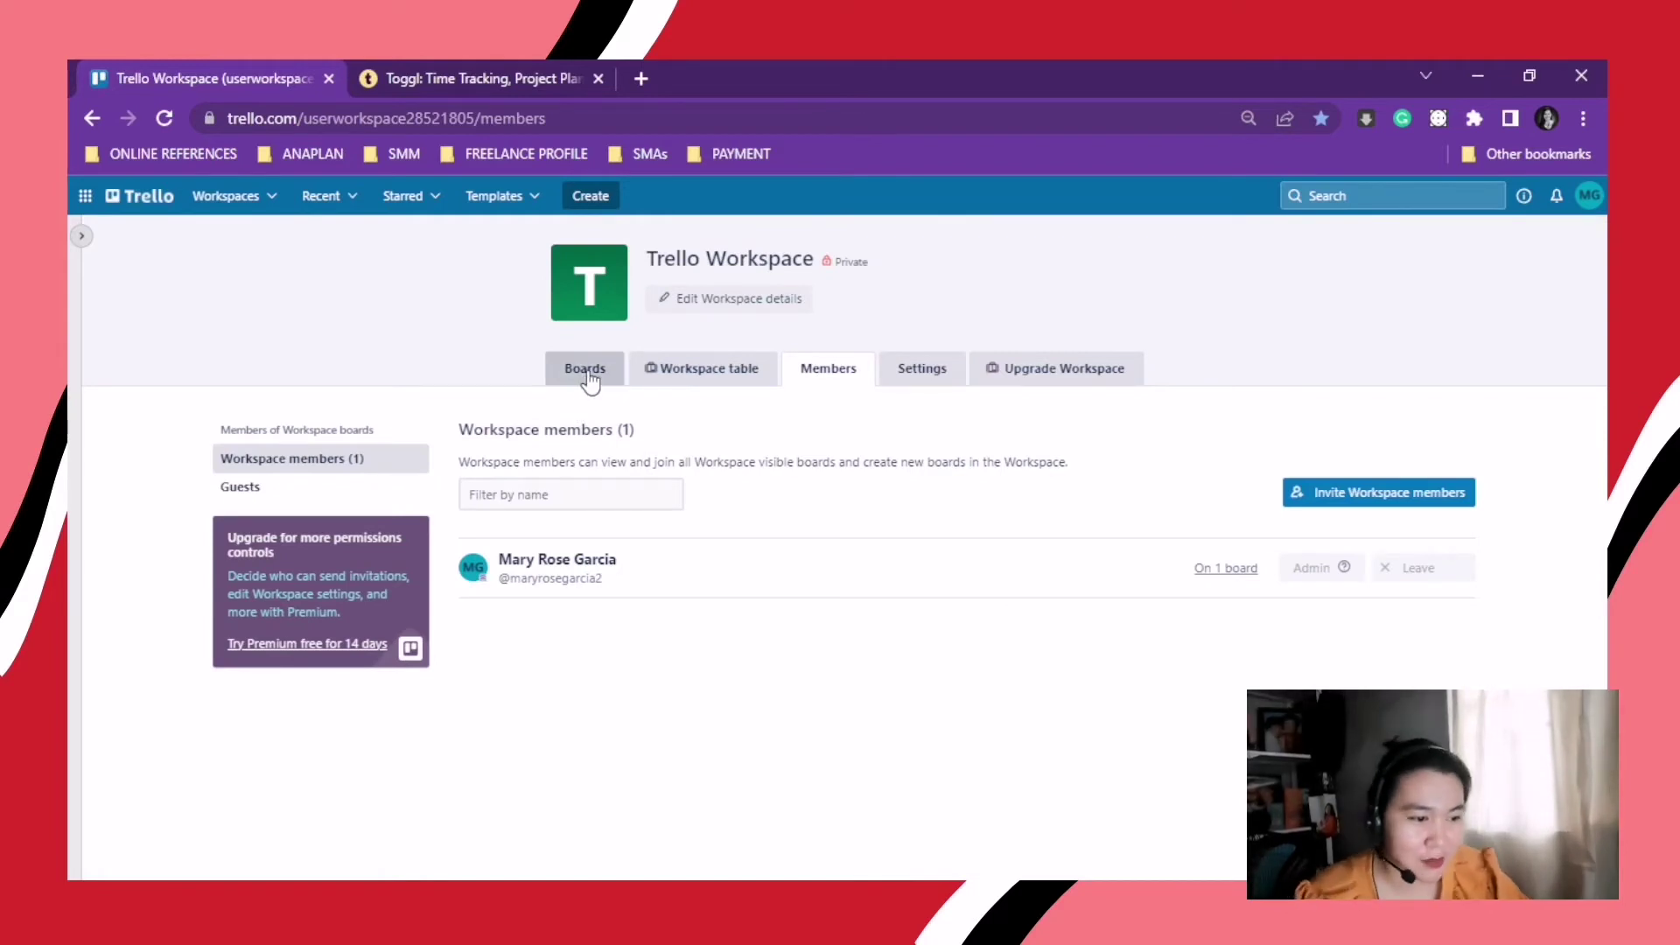
- Filter templates by Small business, then Design, and open the Design Sprint template
left_click(581, 385)
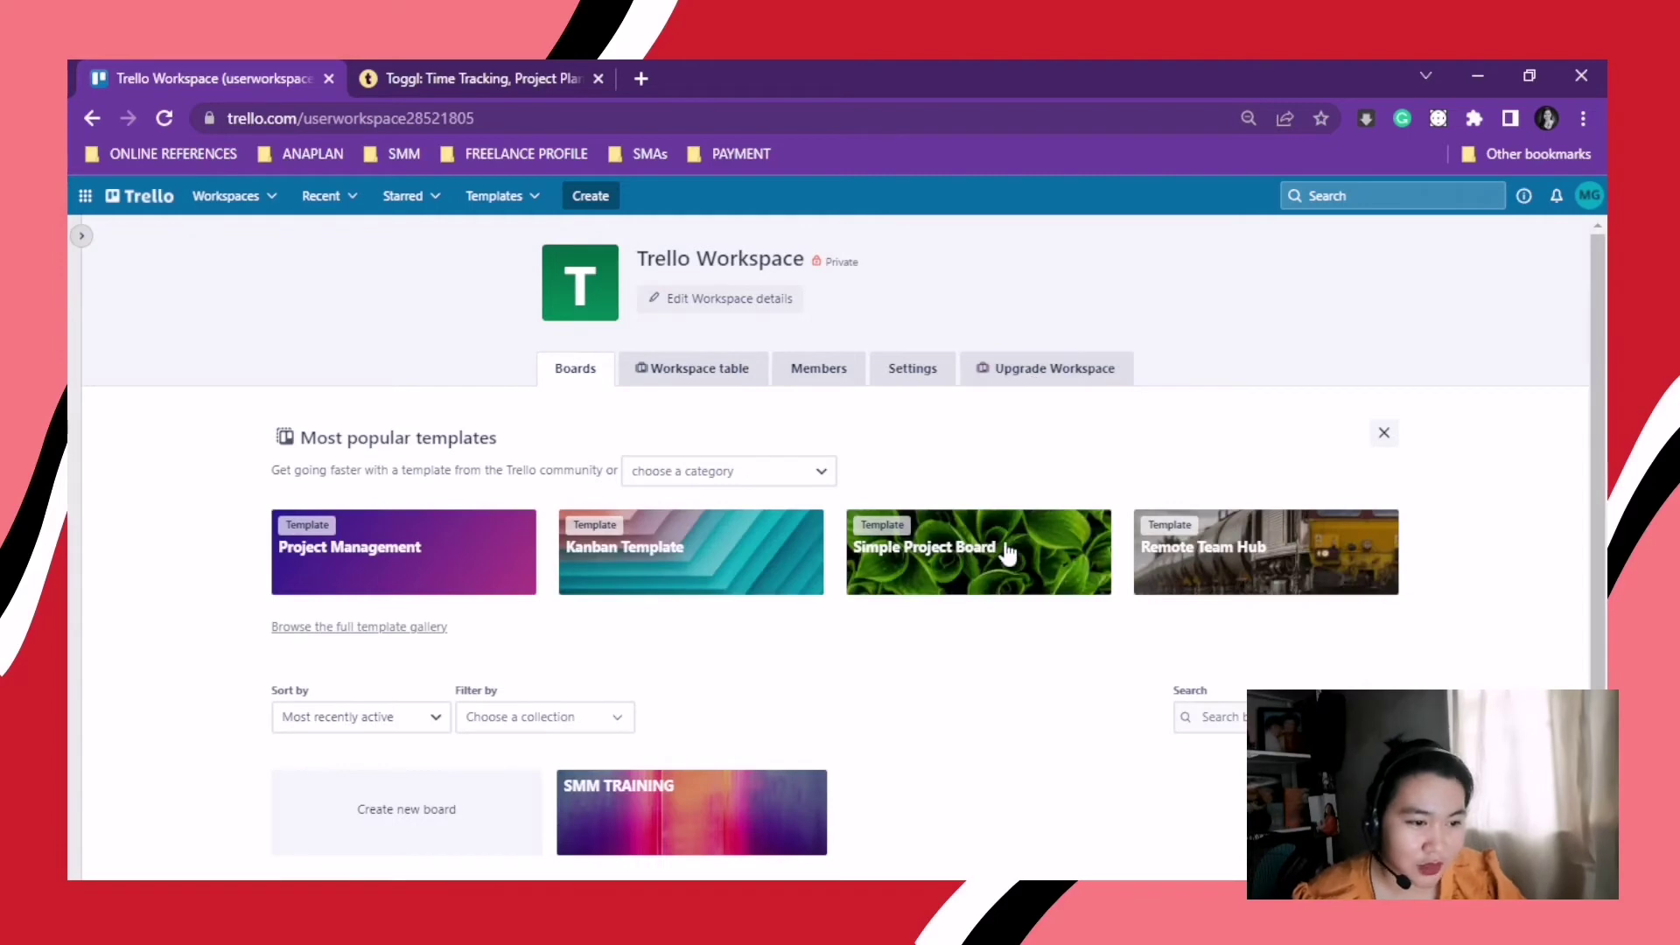
scroll(739, 600, "down", 1)
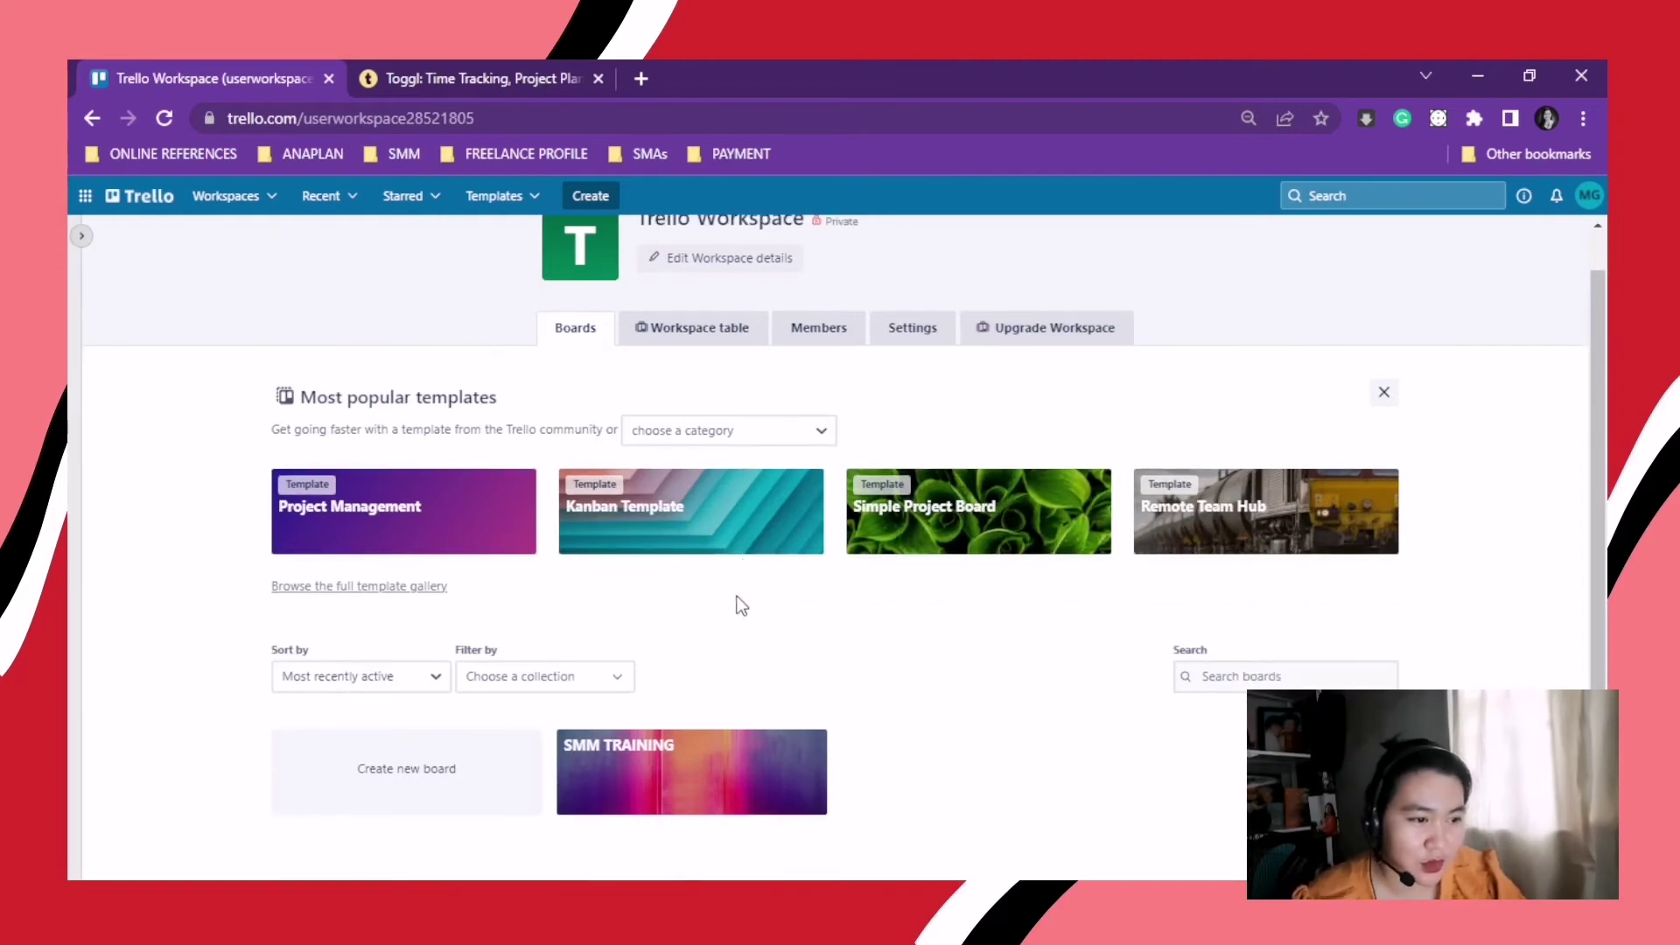
left_click(719, 433)
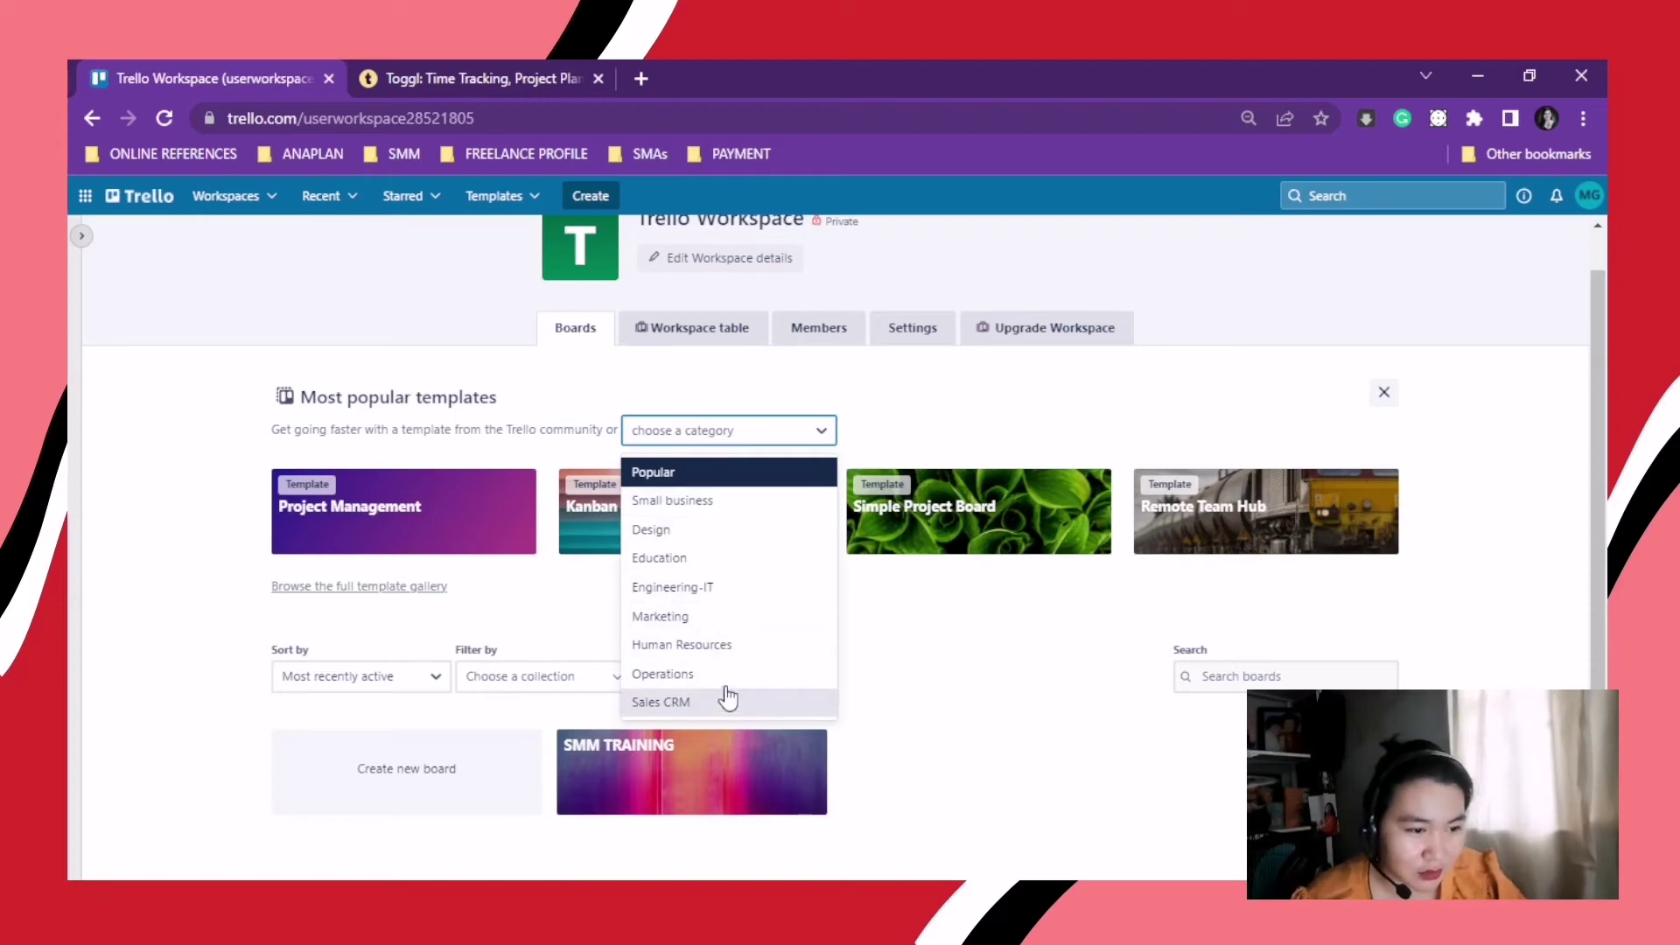
left_click(700, 503)
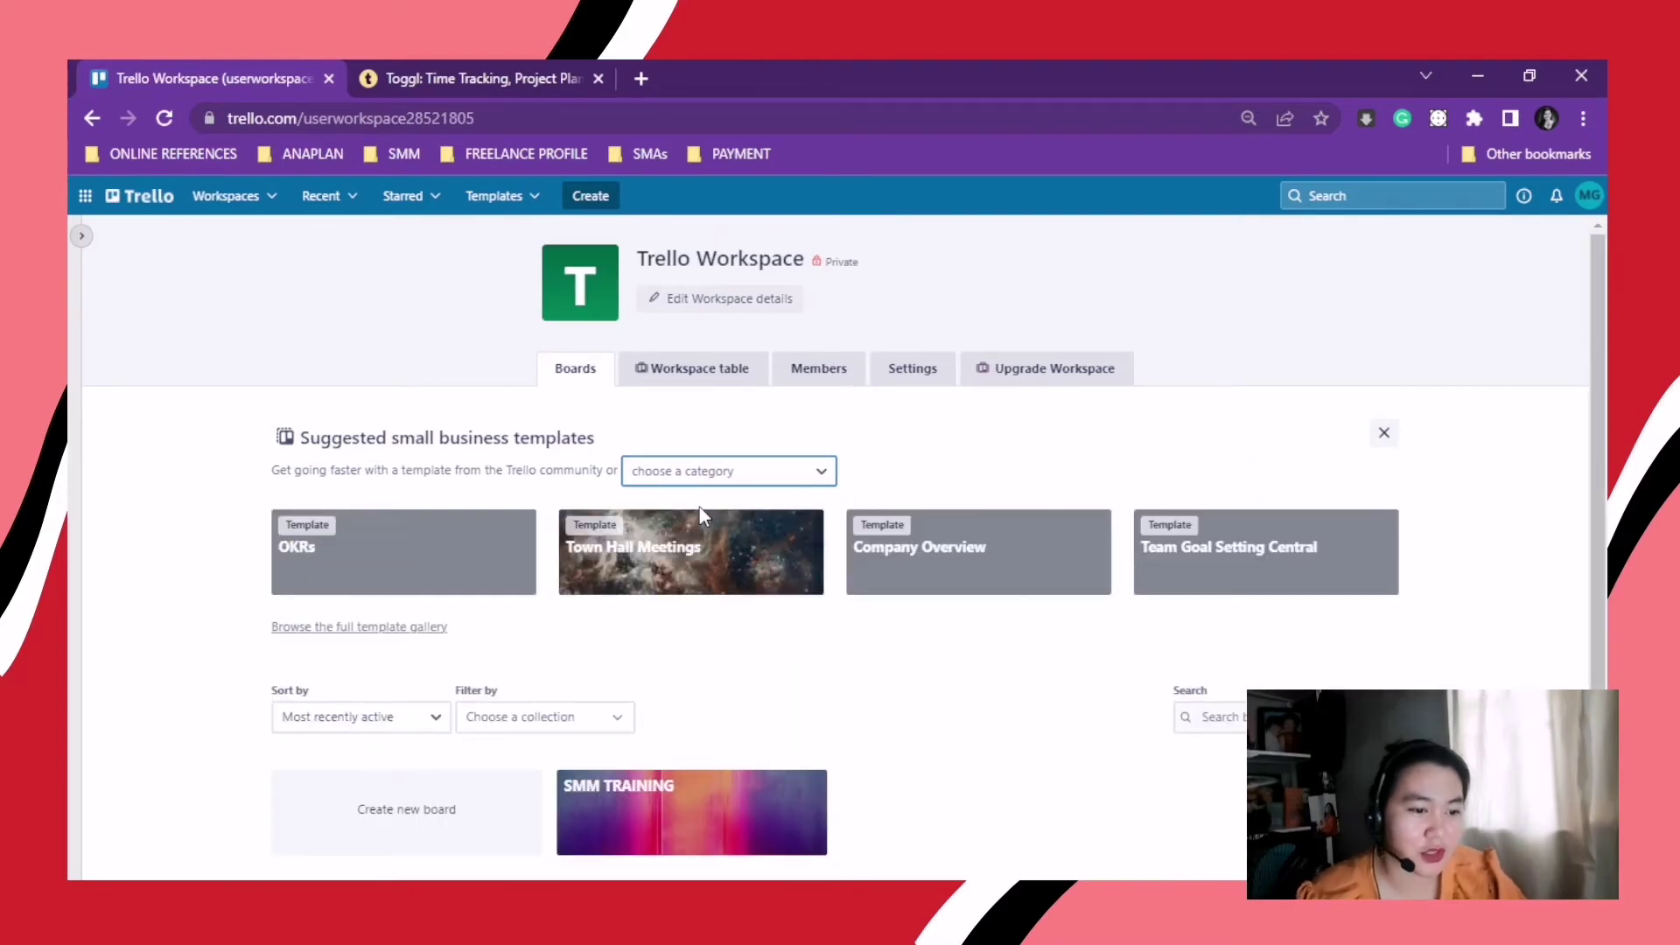
left_click(779, 472)
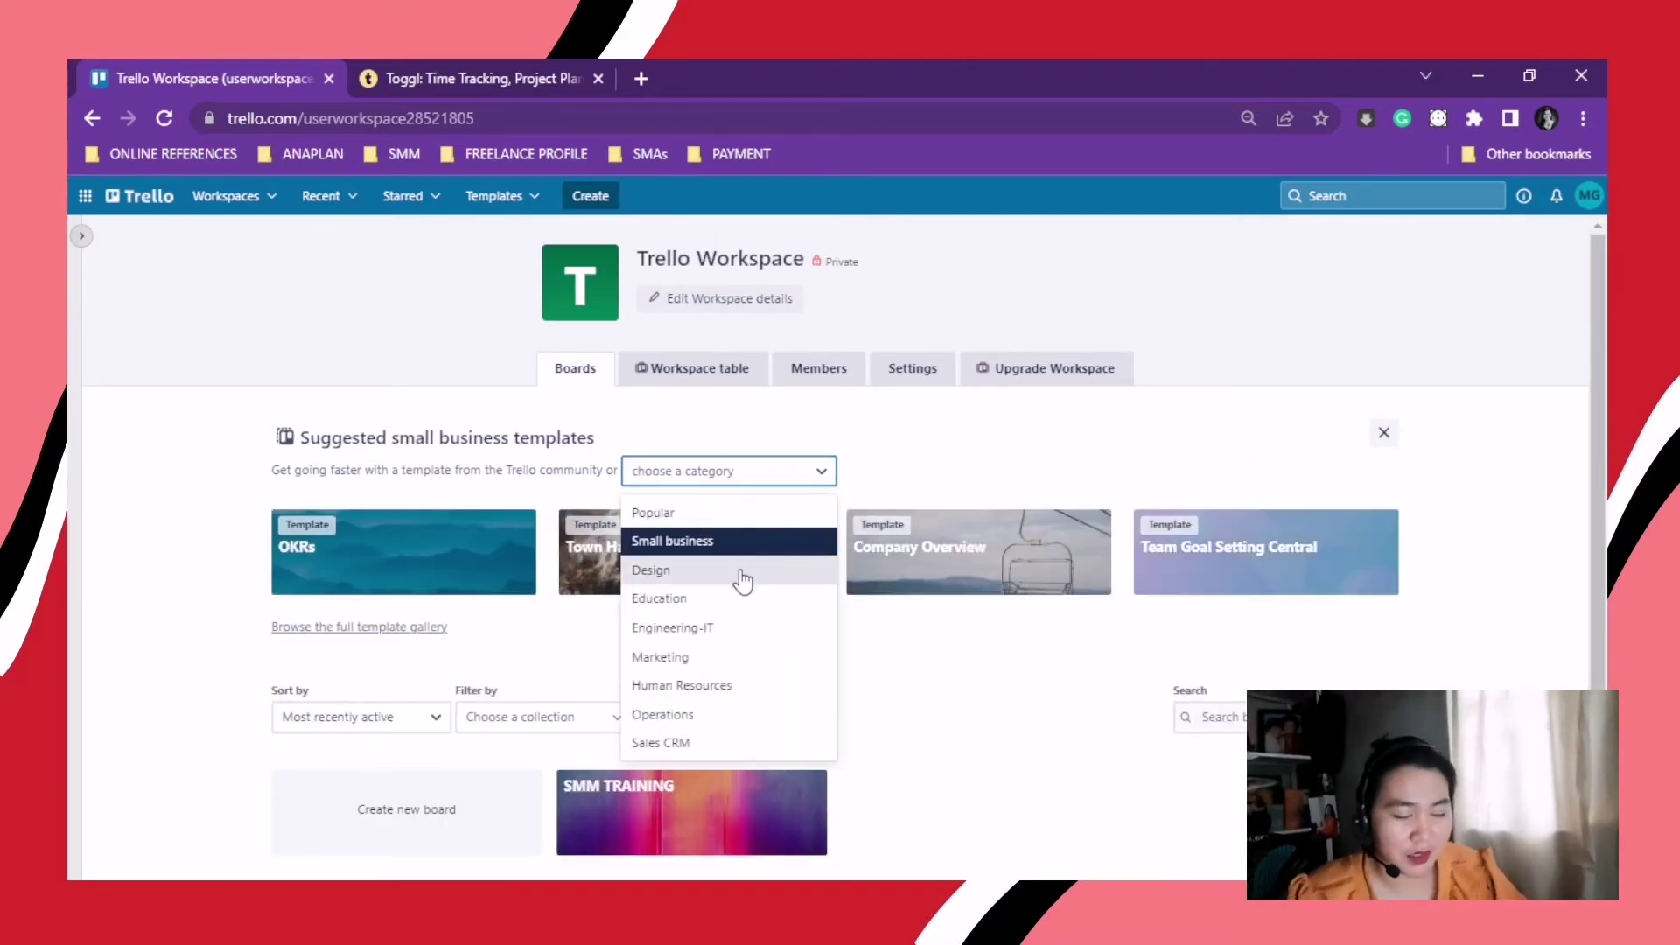
left_click(742, 573)
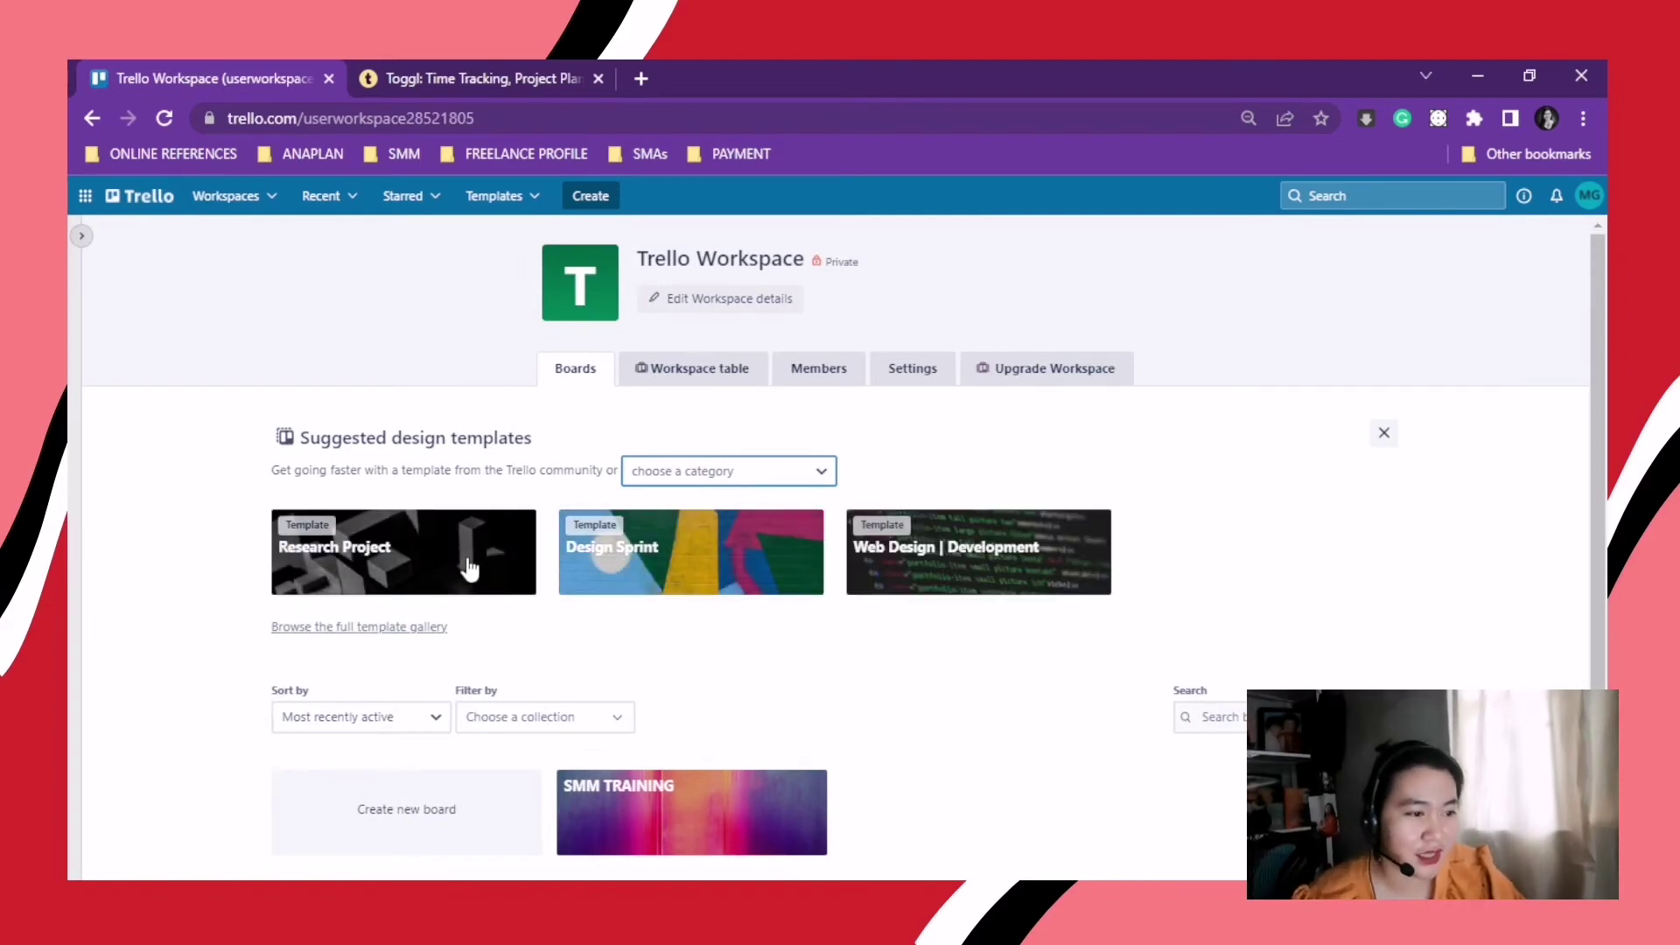
left_click(601, 556)
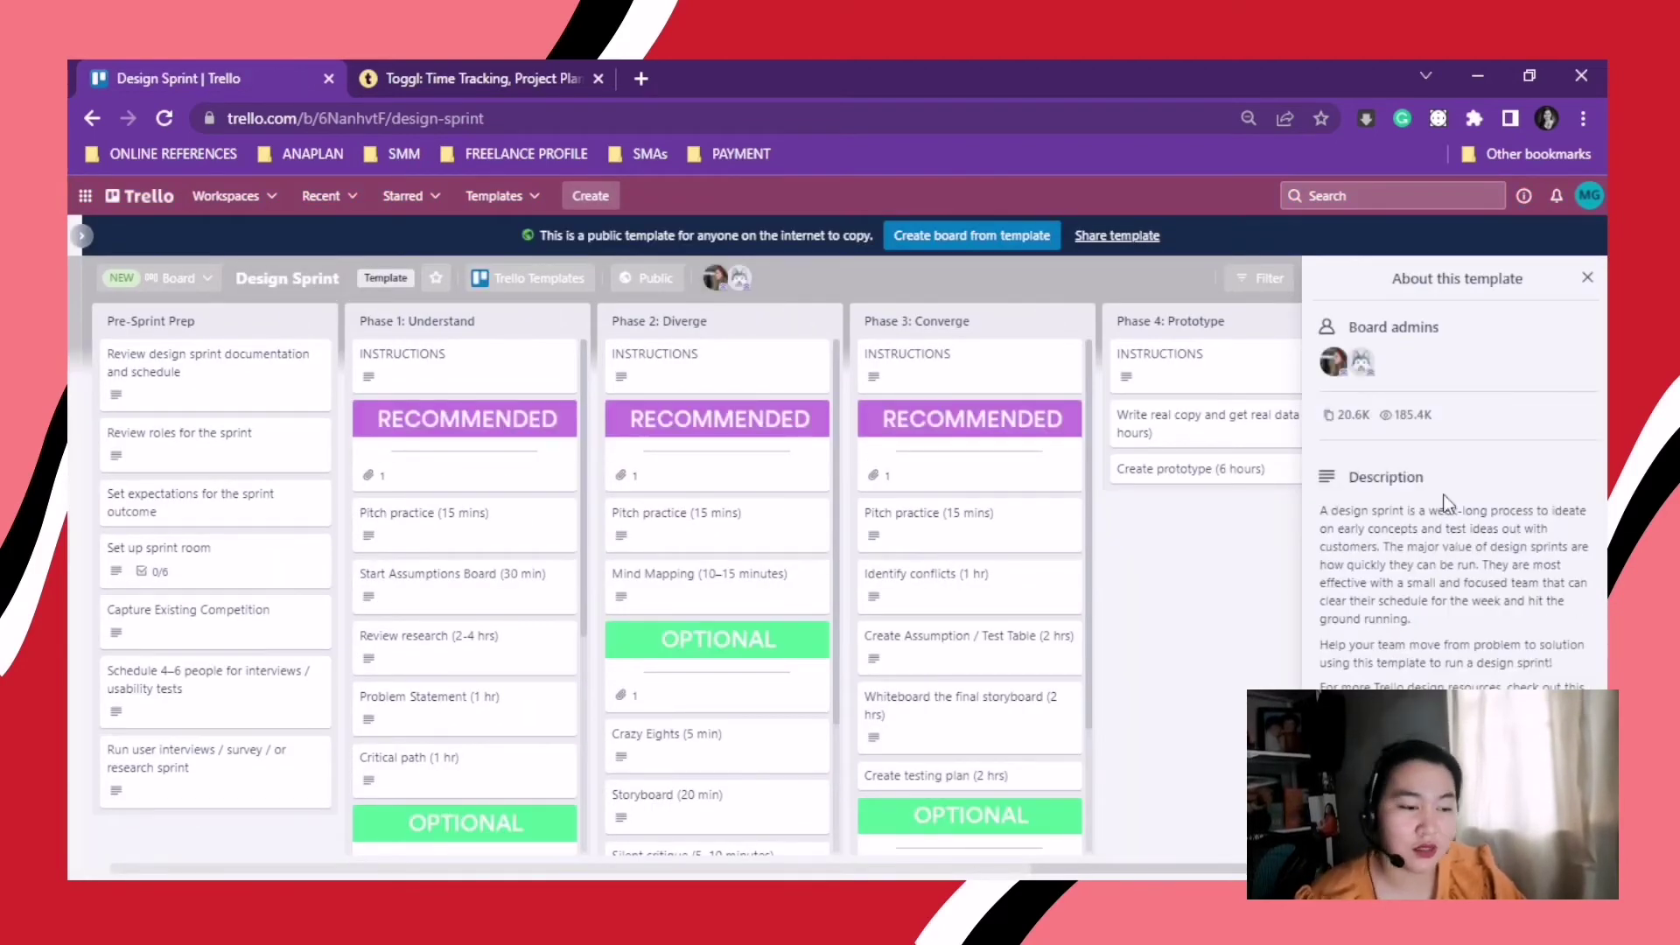
- Close the 'About this template' panel to reveal the full Design Sprint board
left_click(1588, 278)
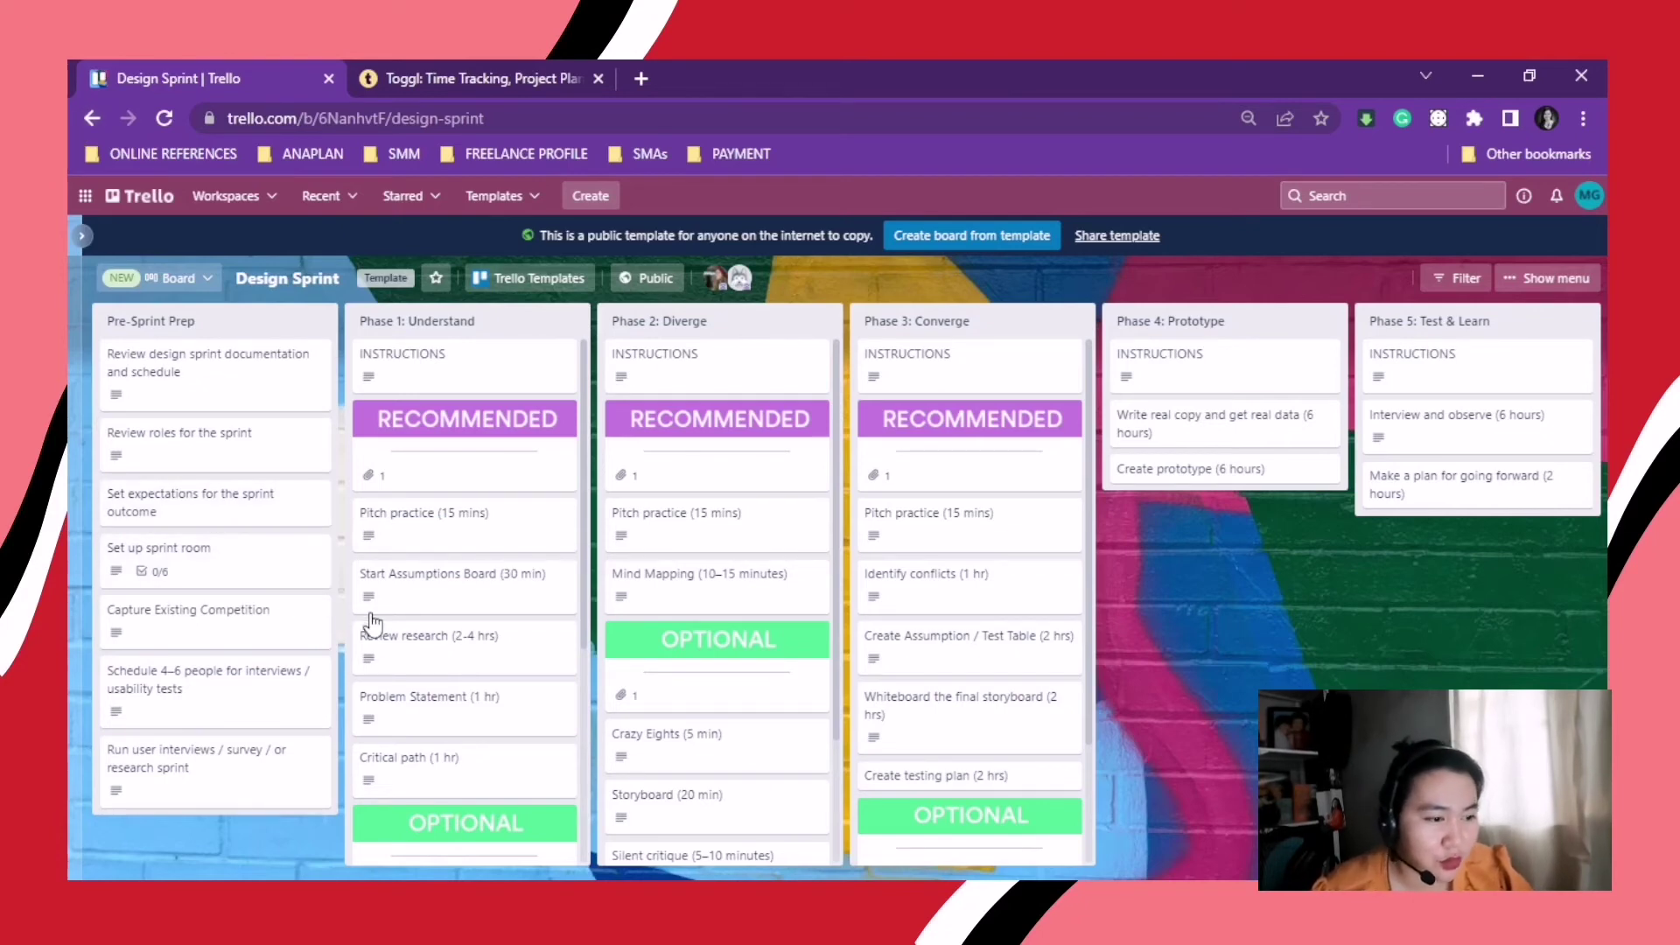
- View the Set expectations and Set up sprint room cards' details, including the materials checklist, then close them
left_click(242, 585)
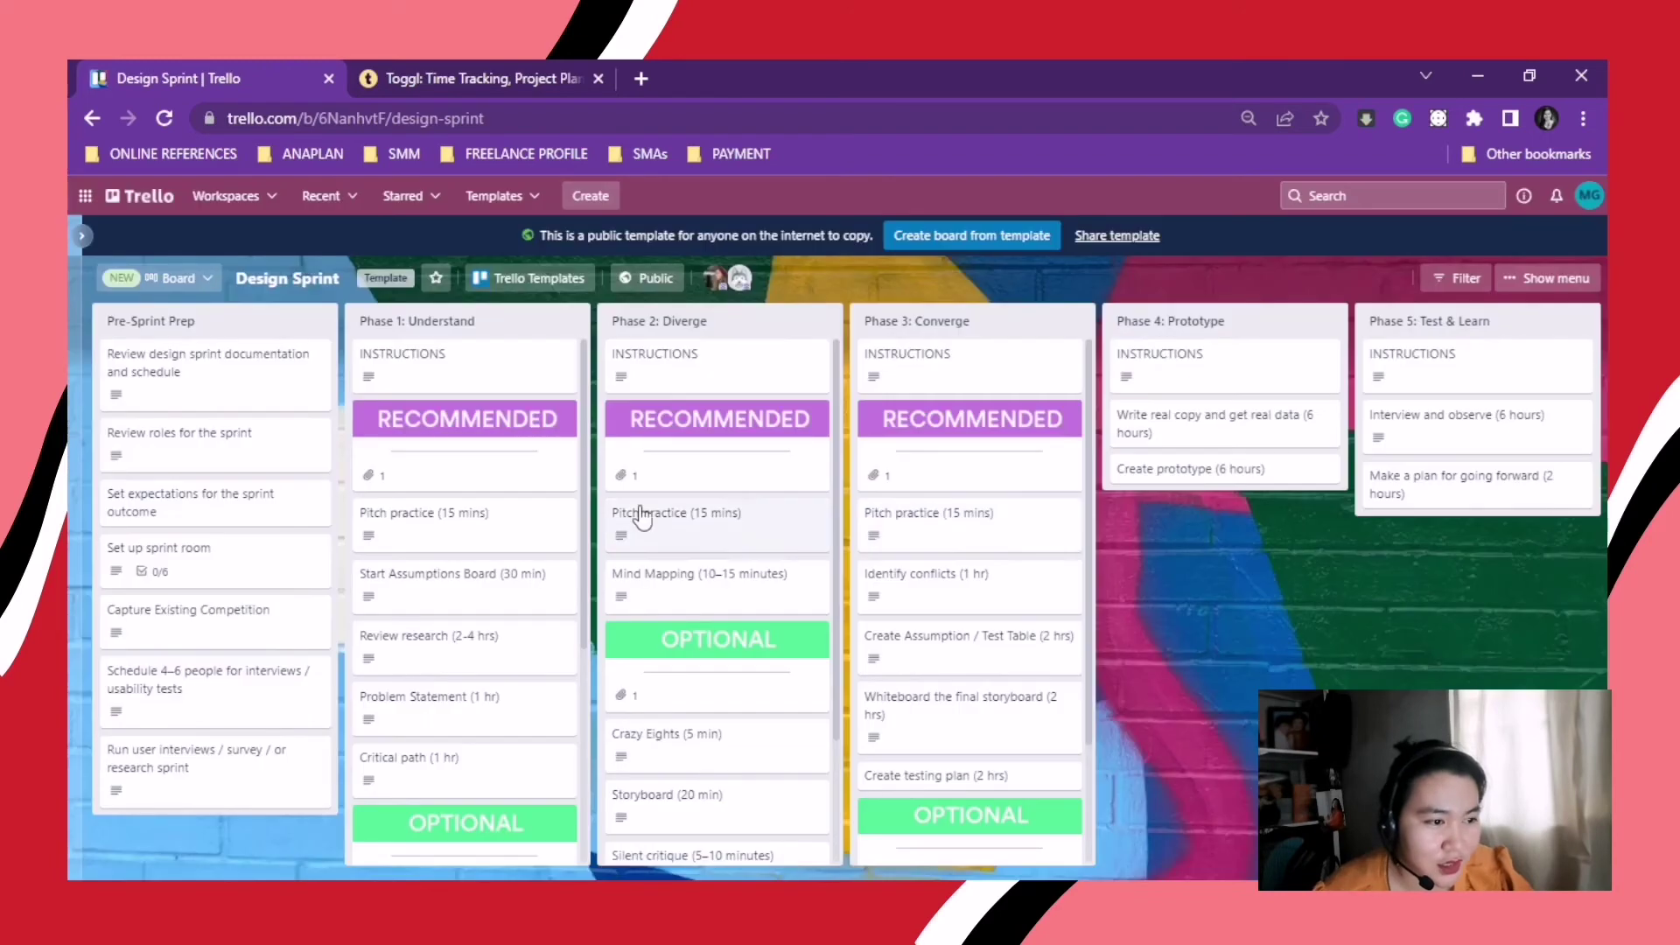
left_click(229, 518)
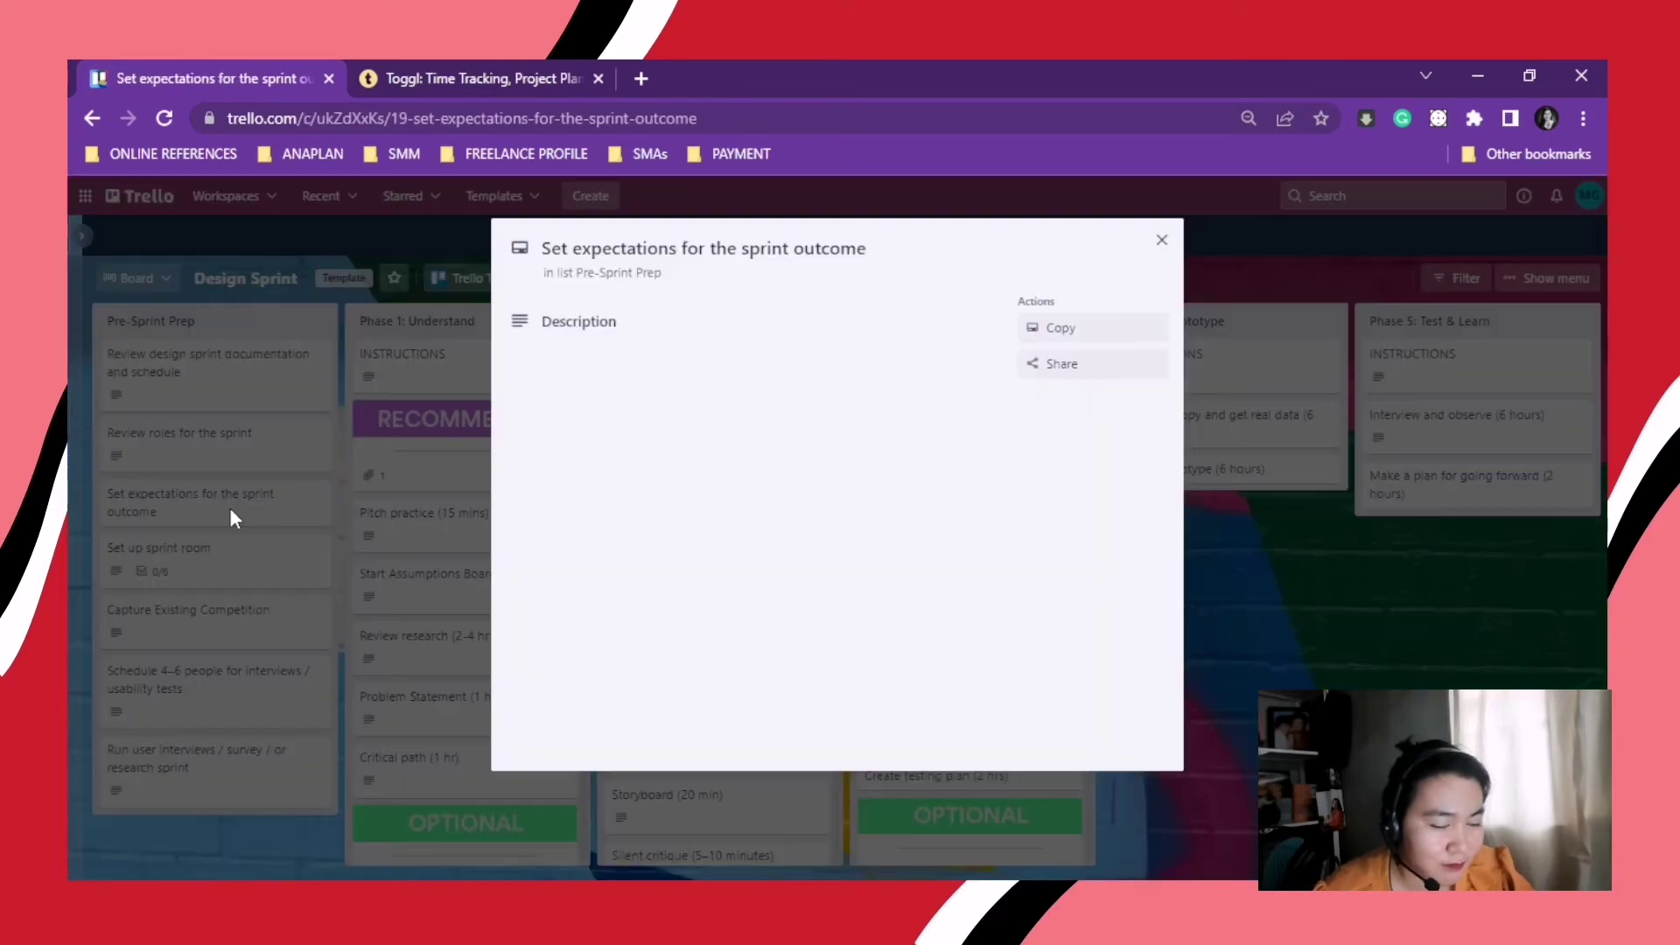
left_click(1162, 239)
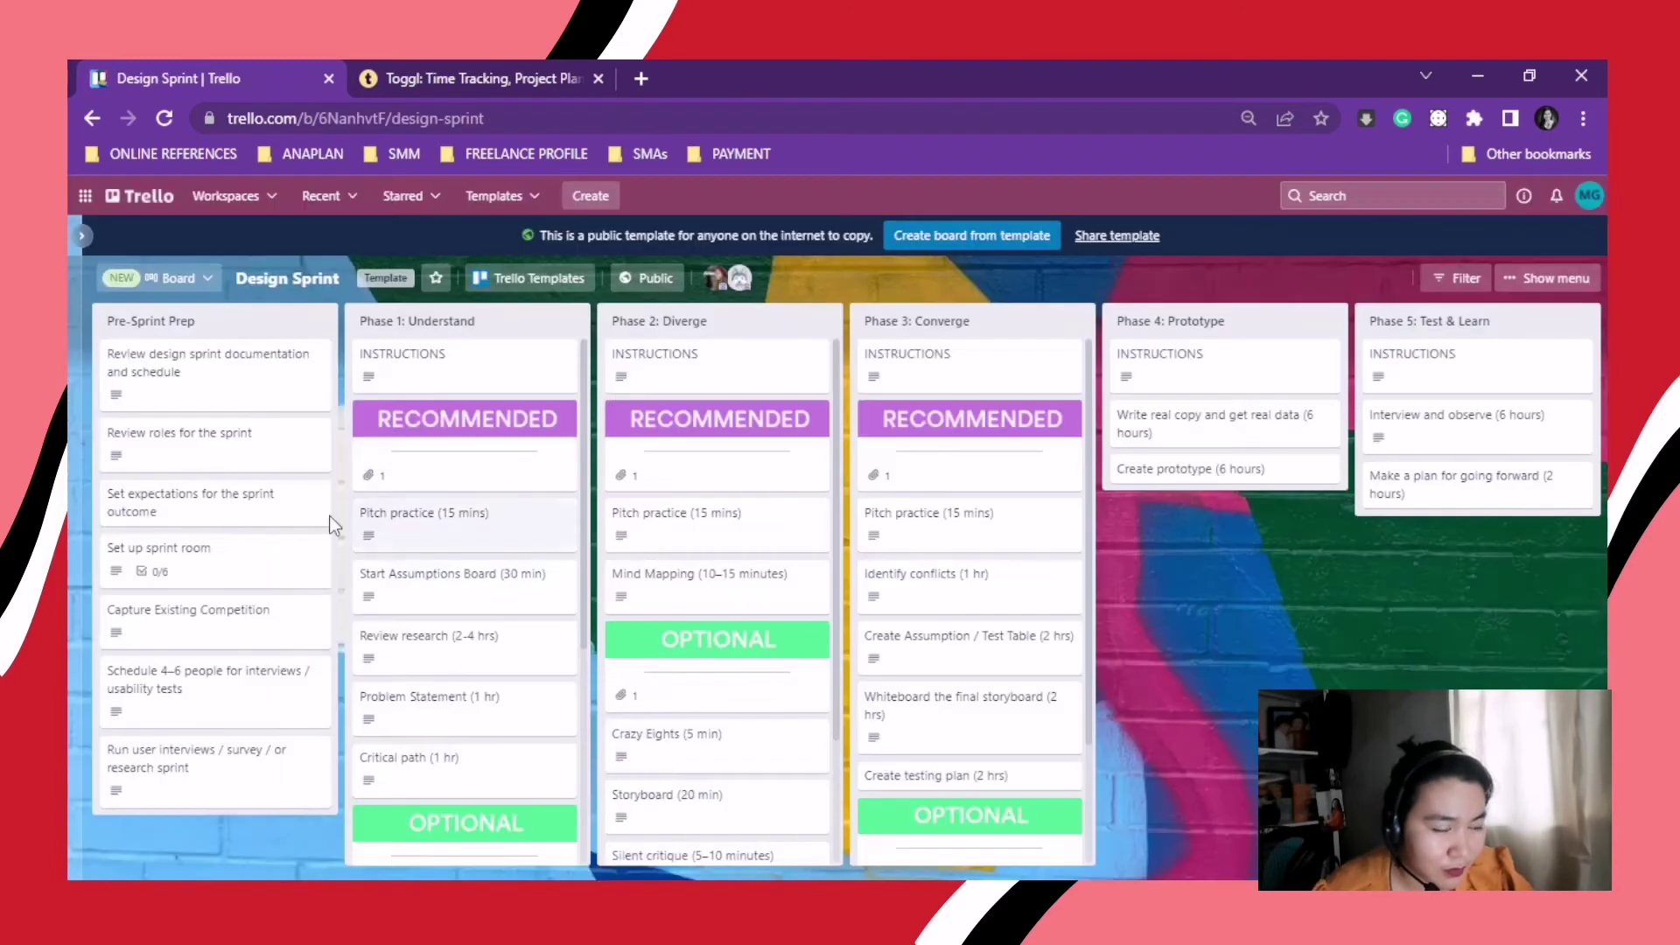
left_click(213, 569)
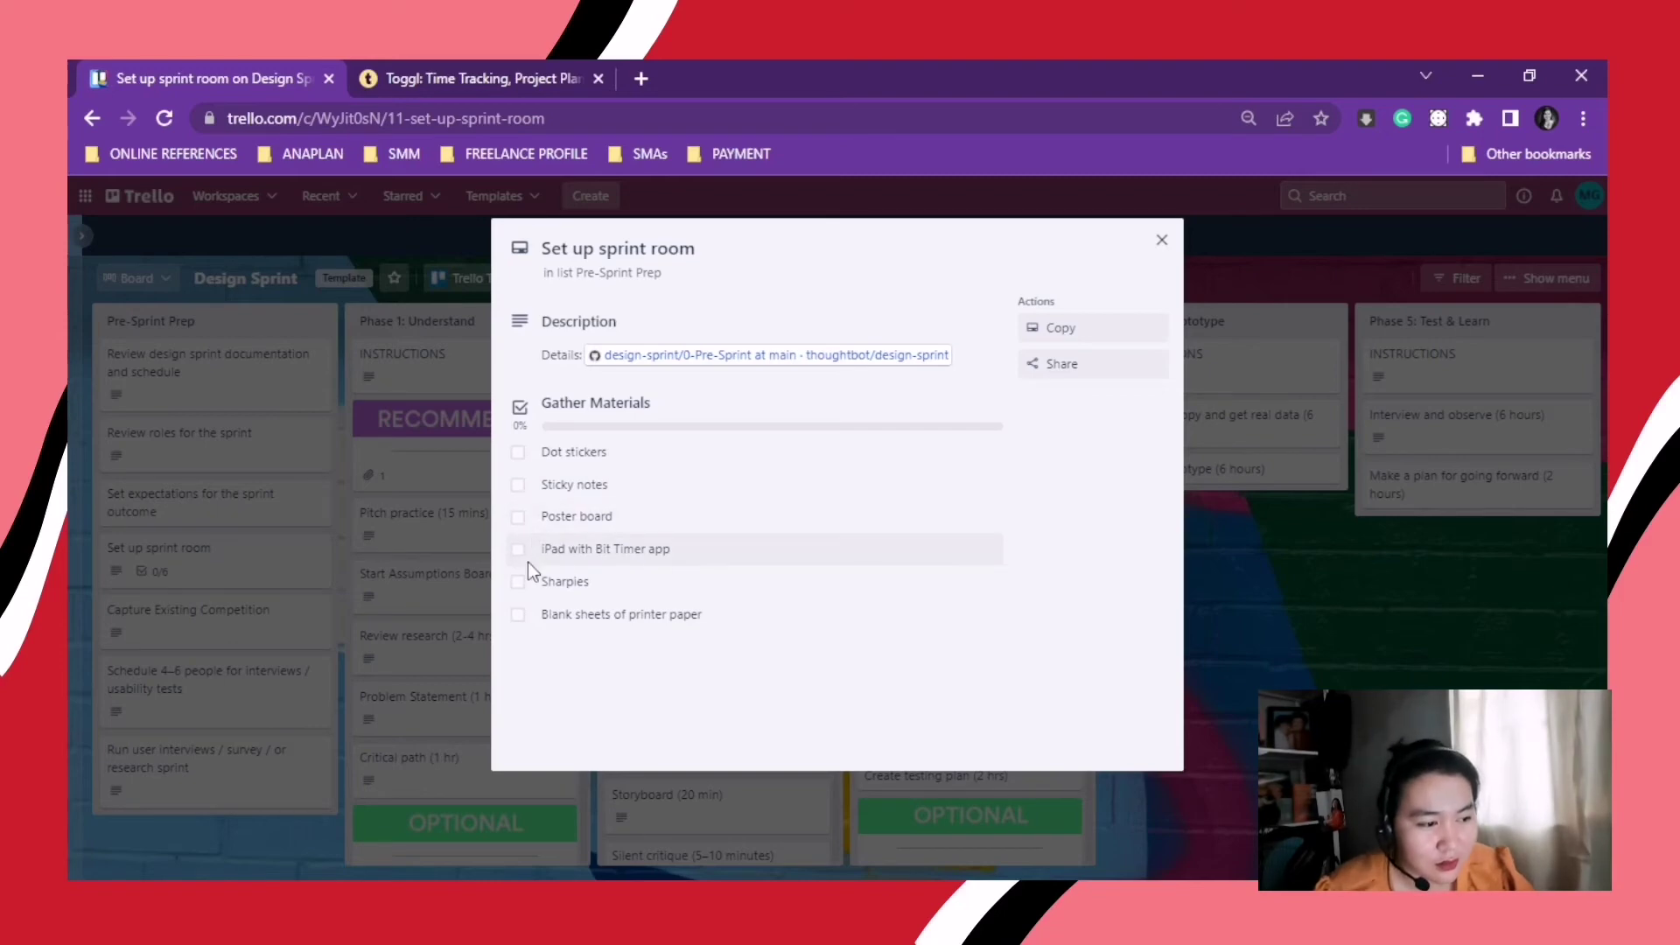
left_click(700, 426)
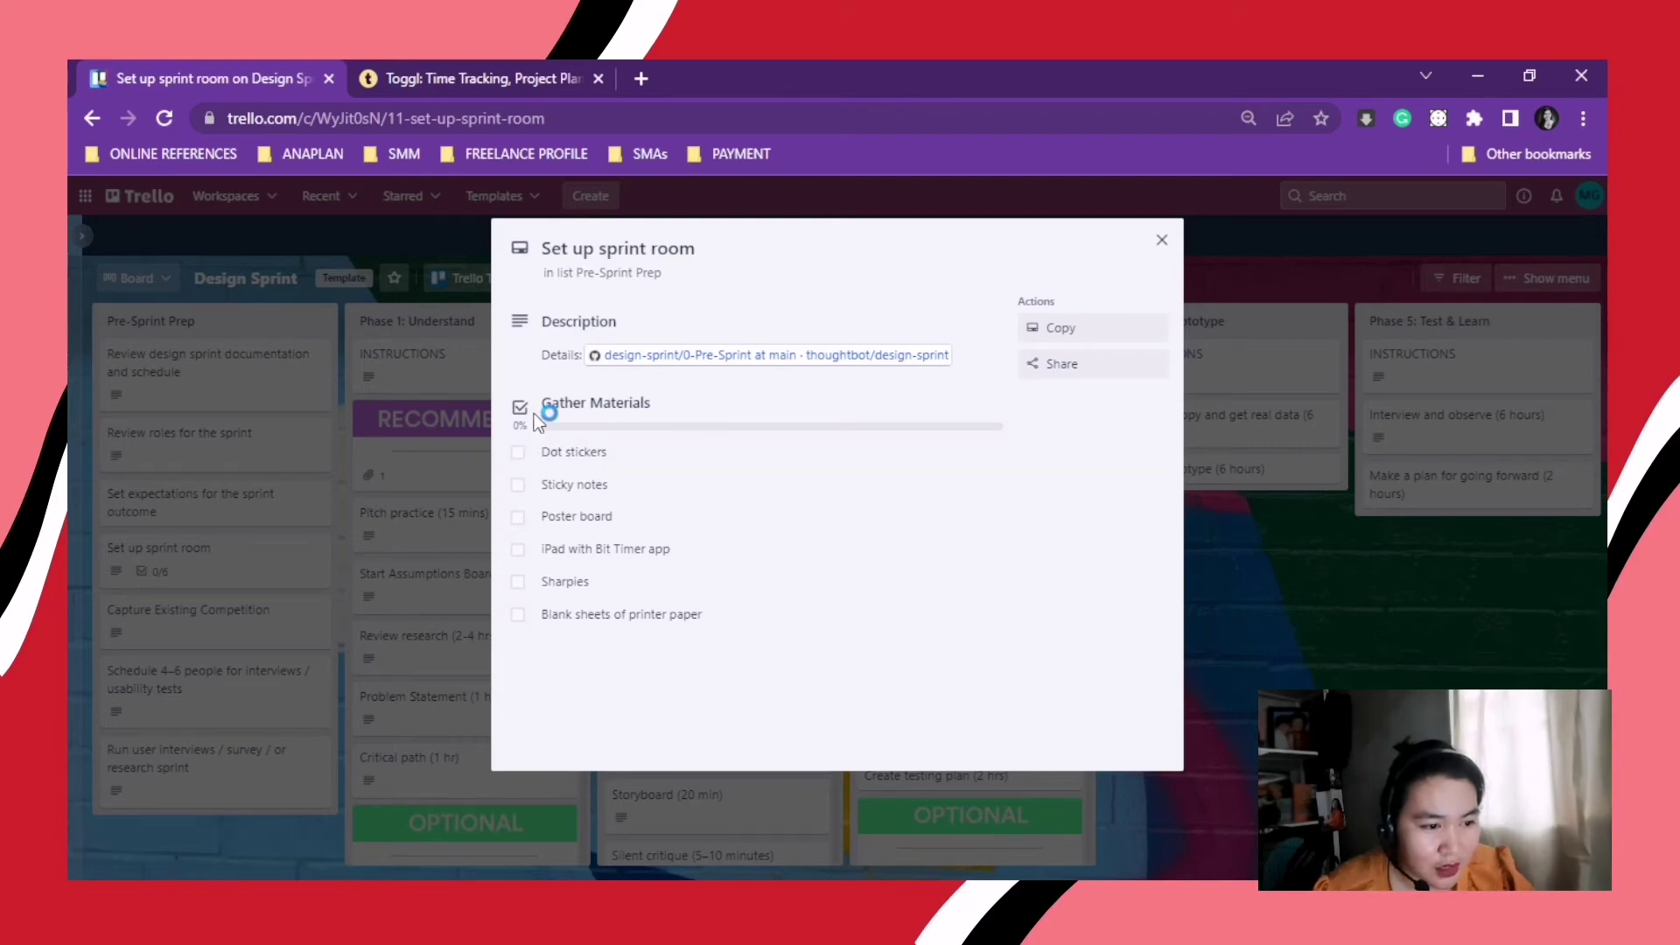
left_click(704, 409)
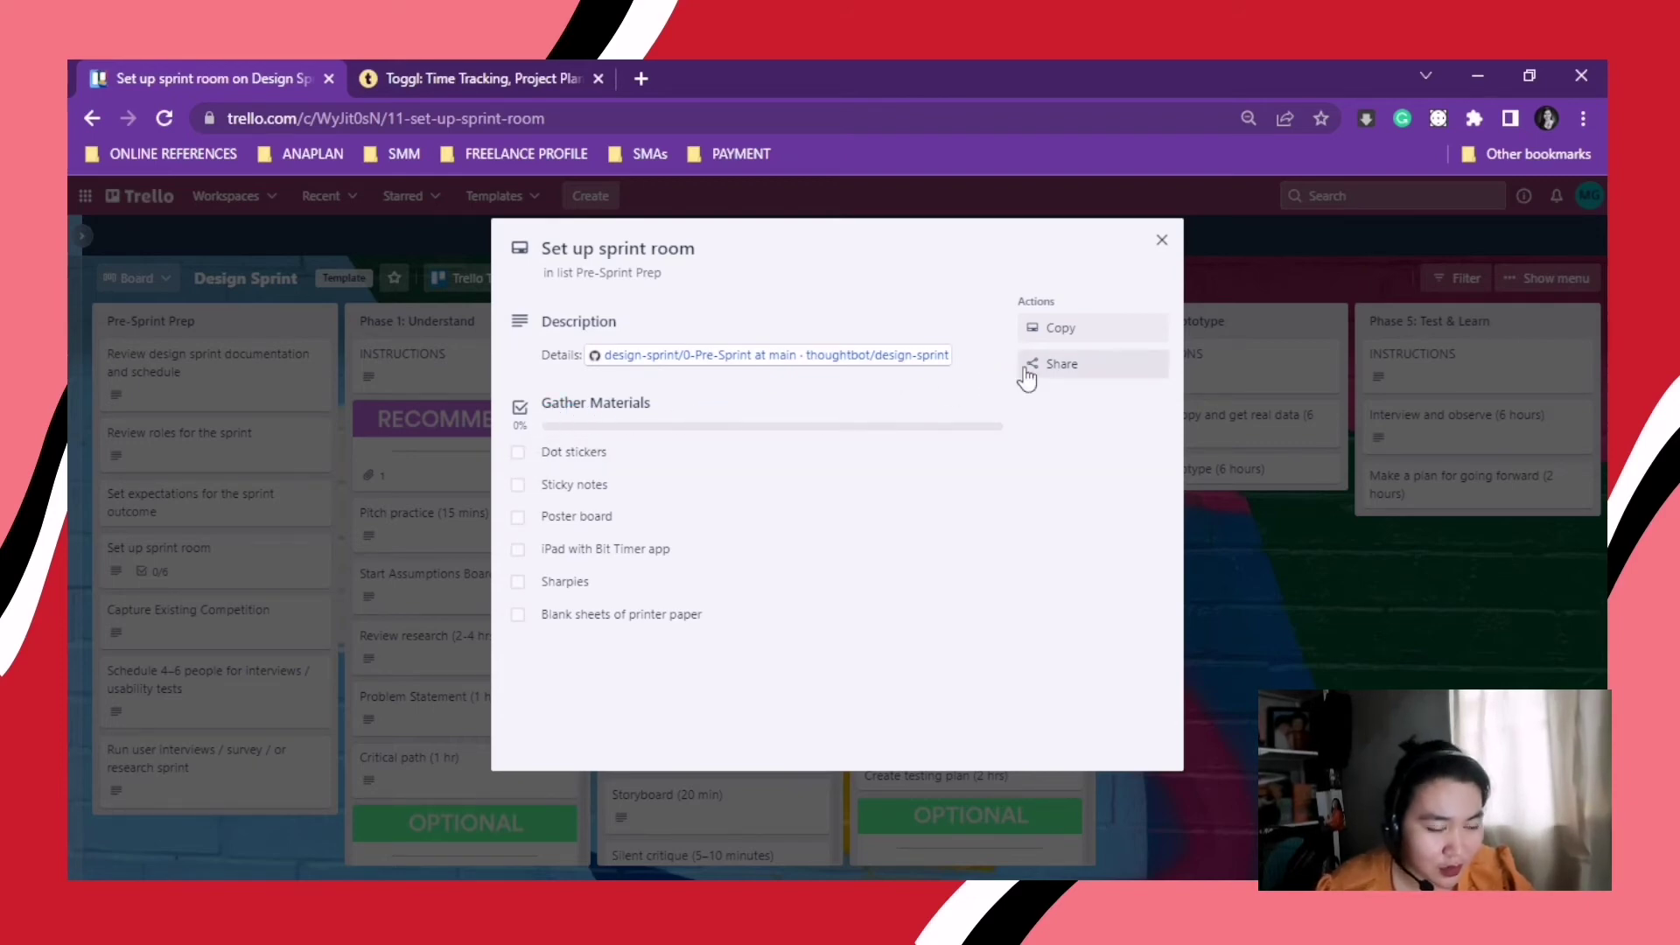
left_click(542, 450)
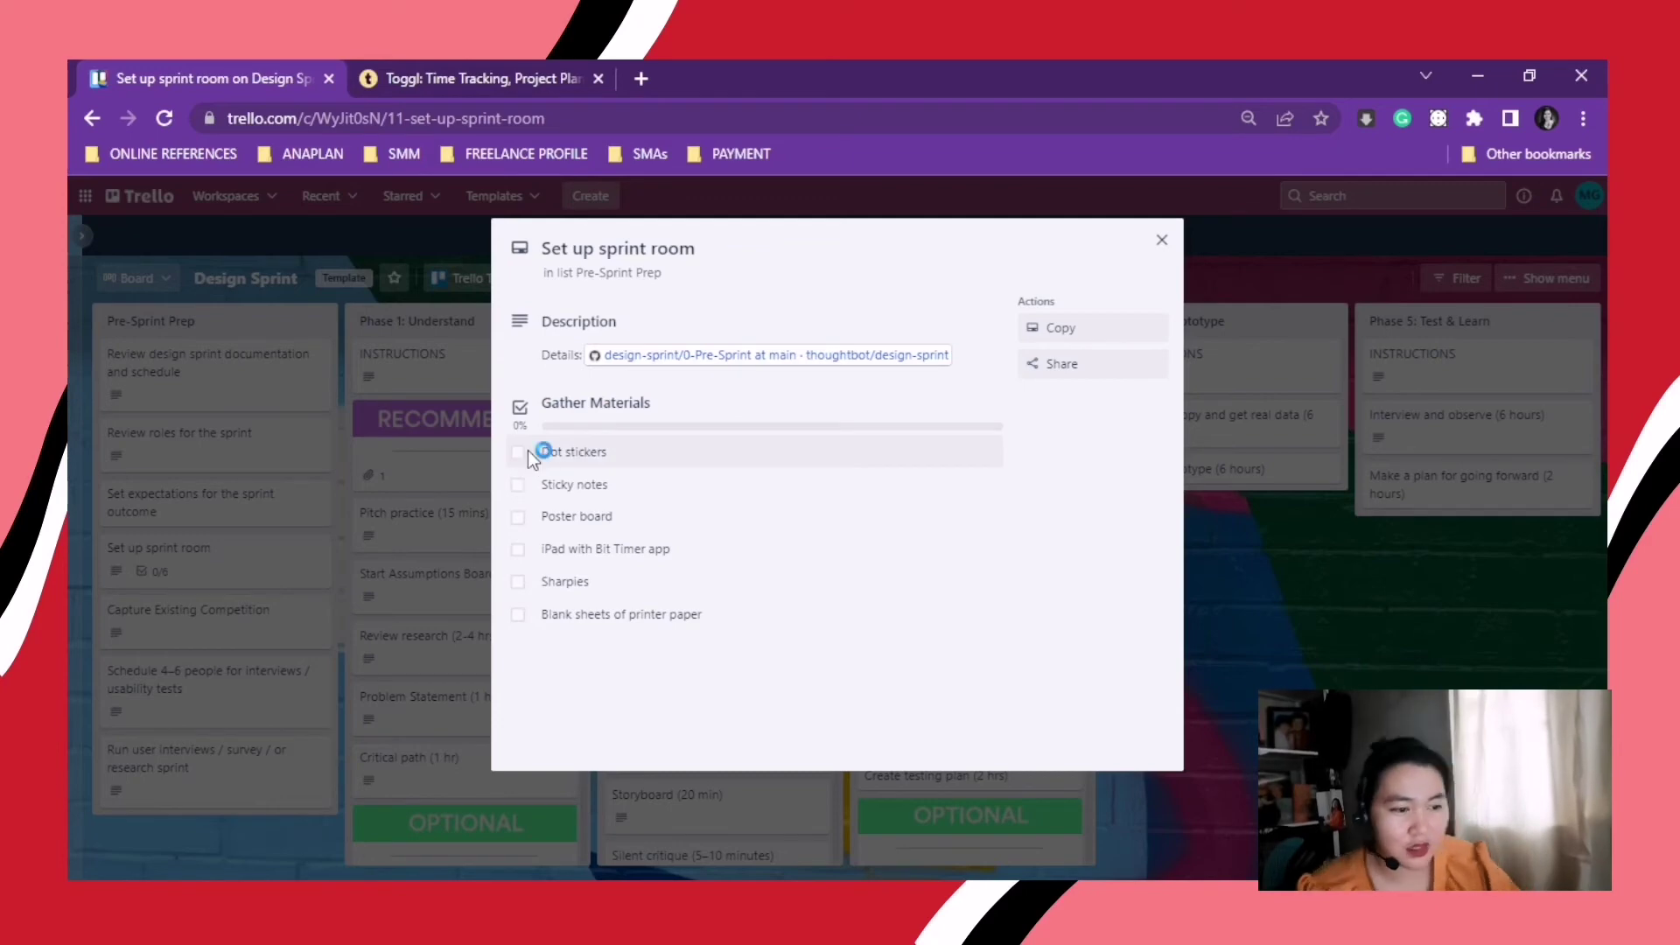
left_click(1162, 241)
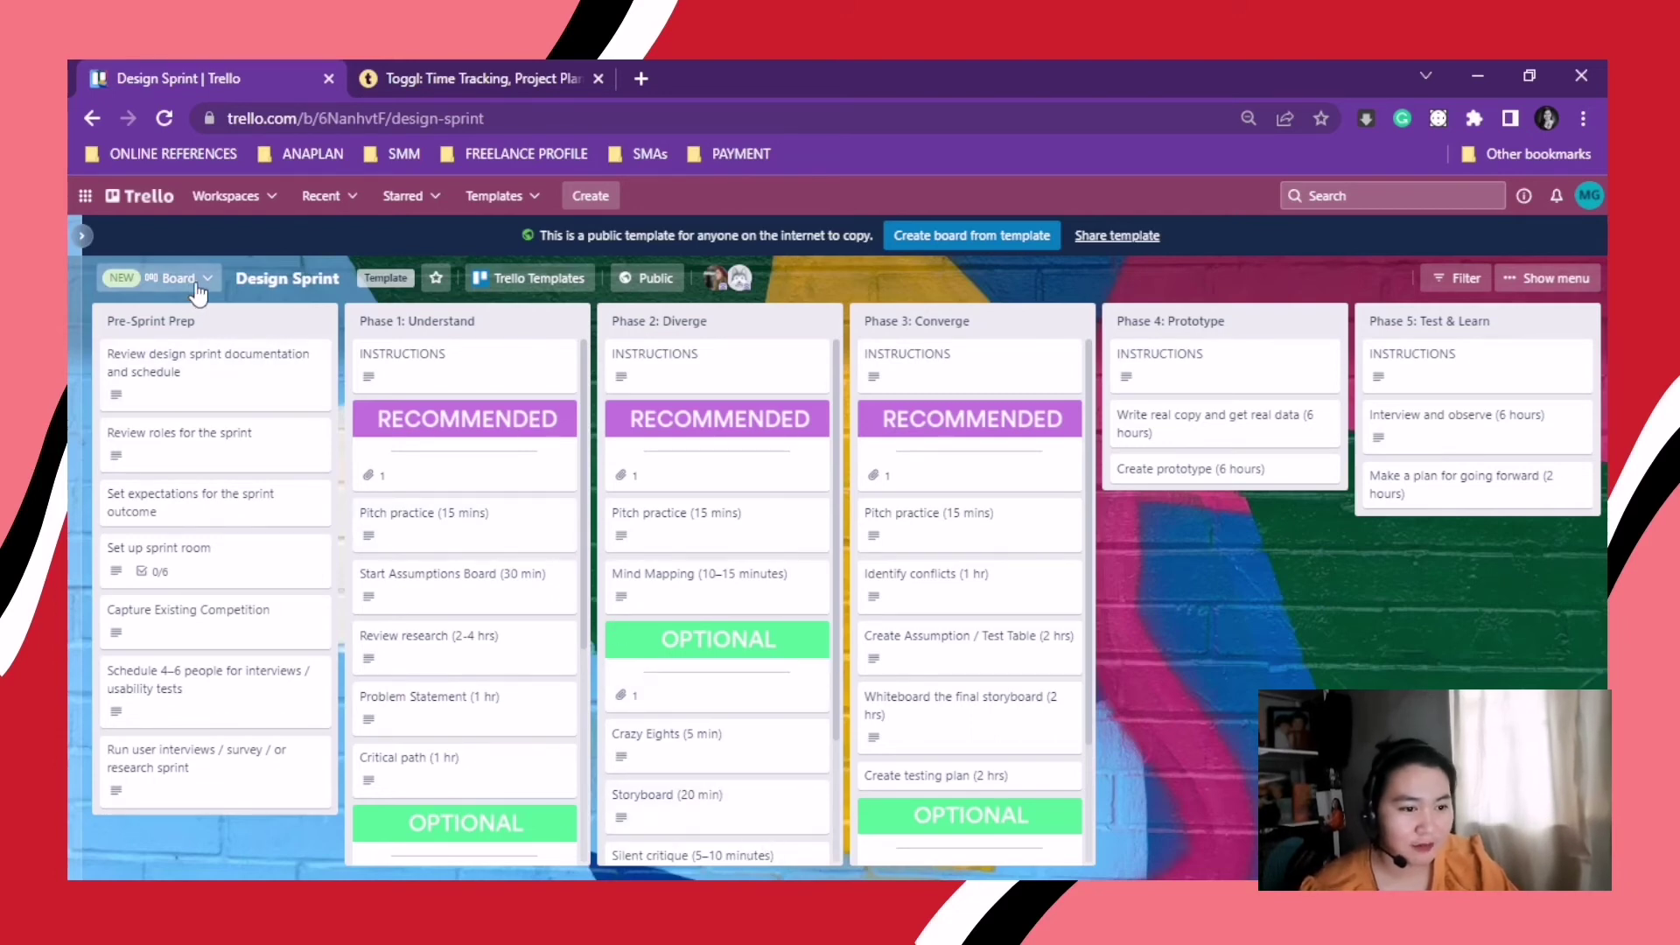
- Go from the Trello home page to the workspace boards and open the Simple Project Board template
left_click(149, 208)
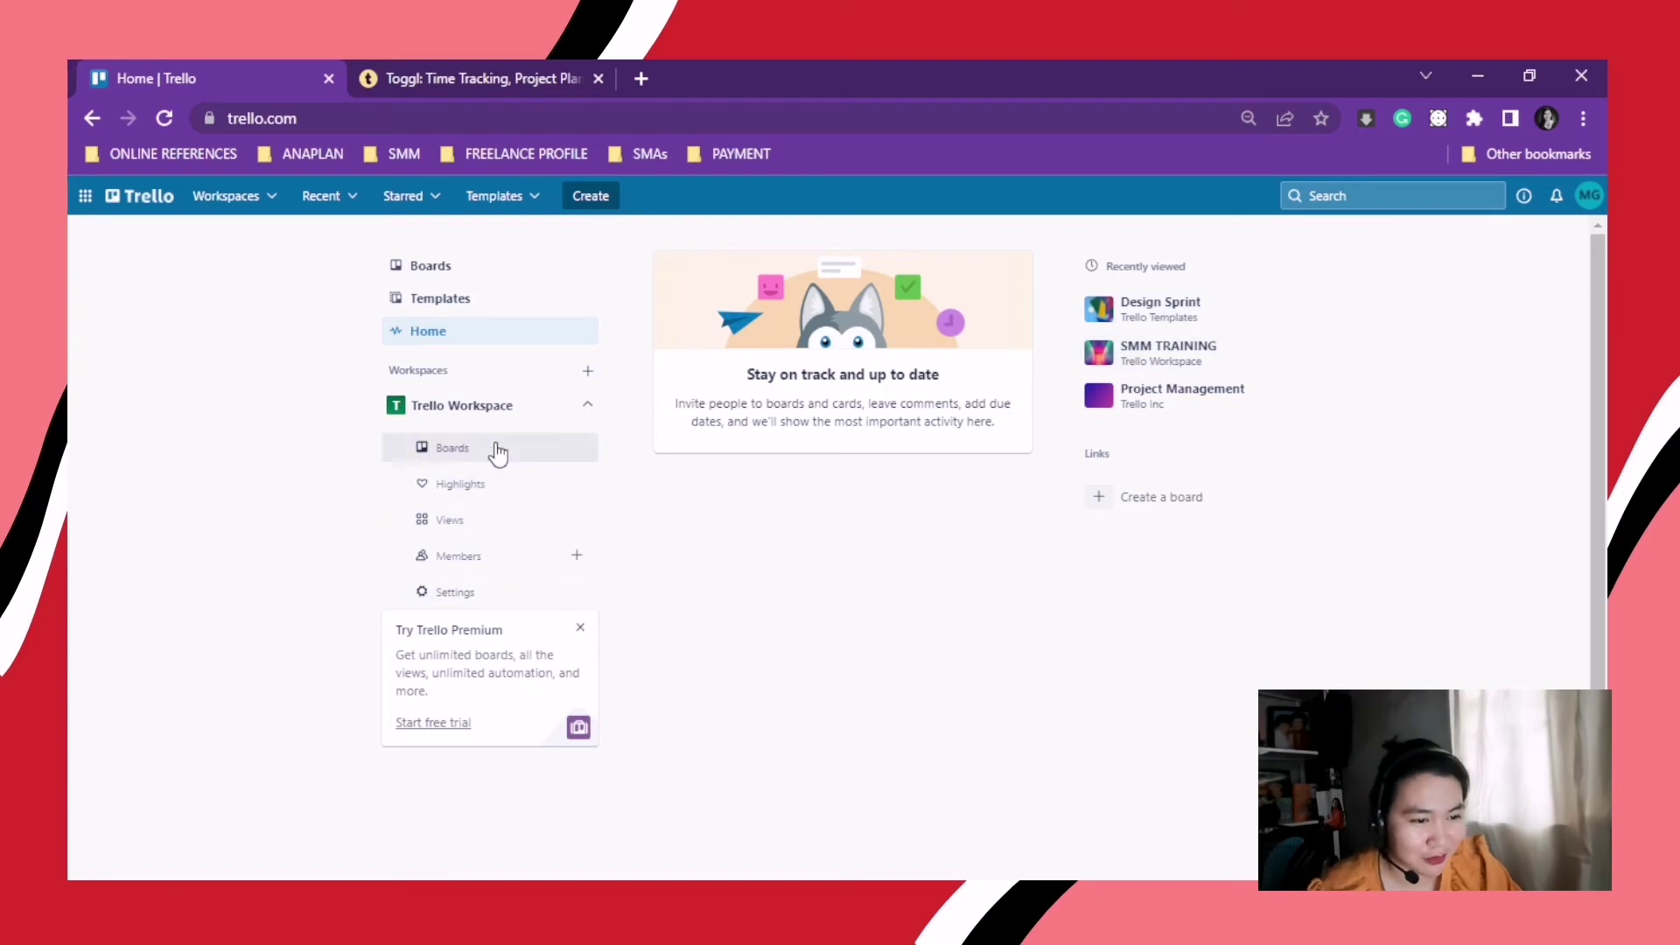
left_click(498, 449)
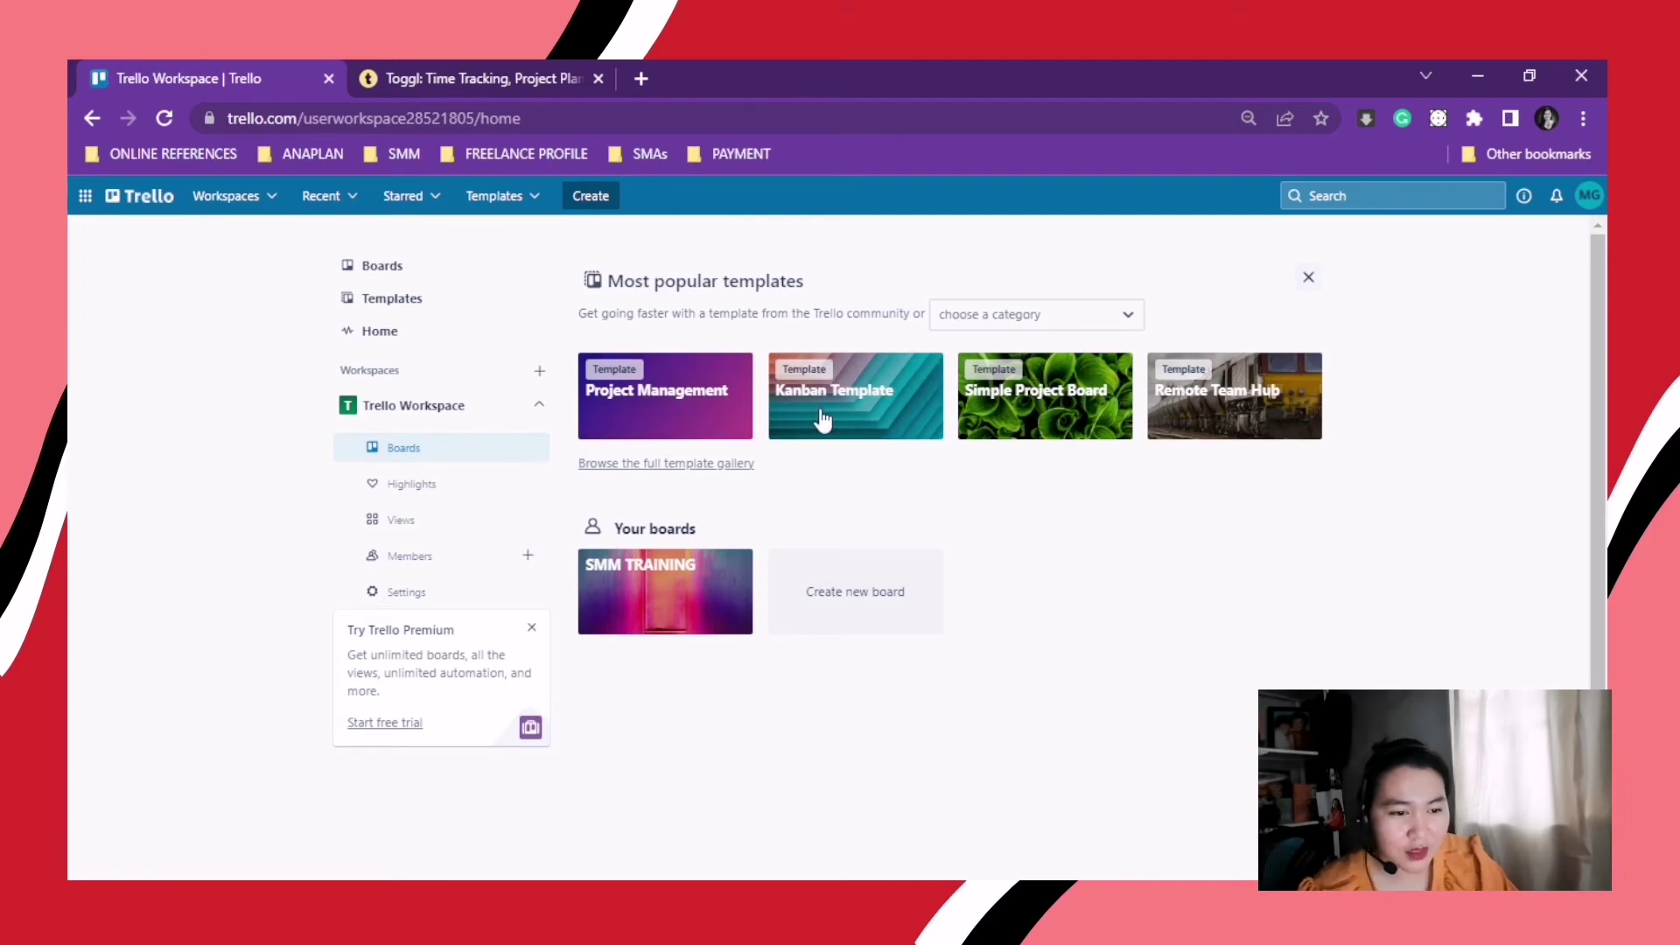
left_click(1057, 410)
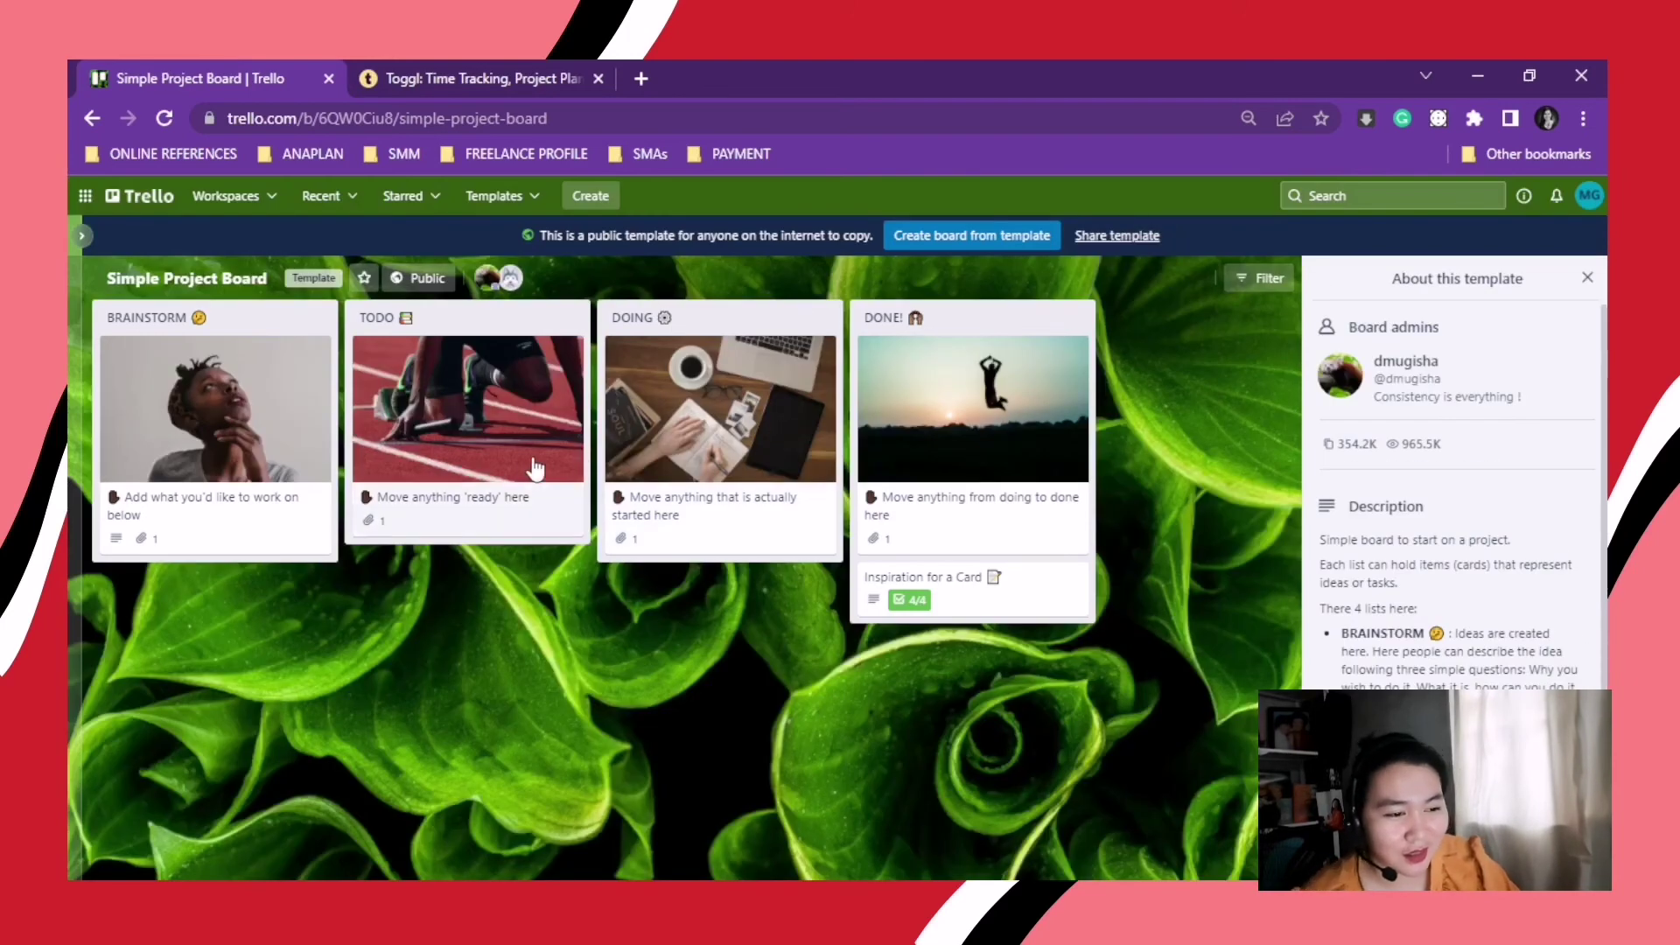
- Create a board from the Simple Project Board template, keeping the default title and cards
left_click(1591, 276)
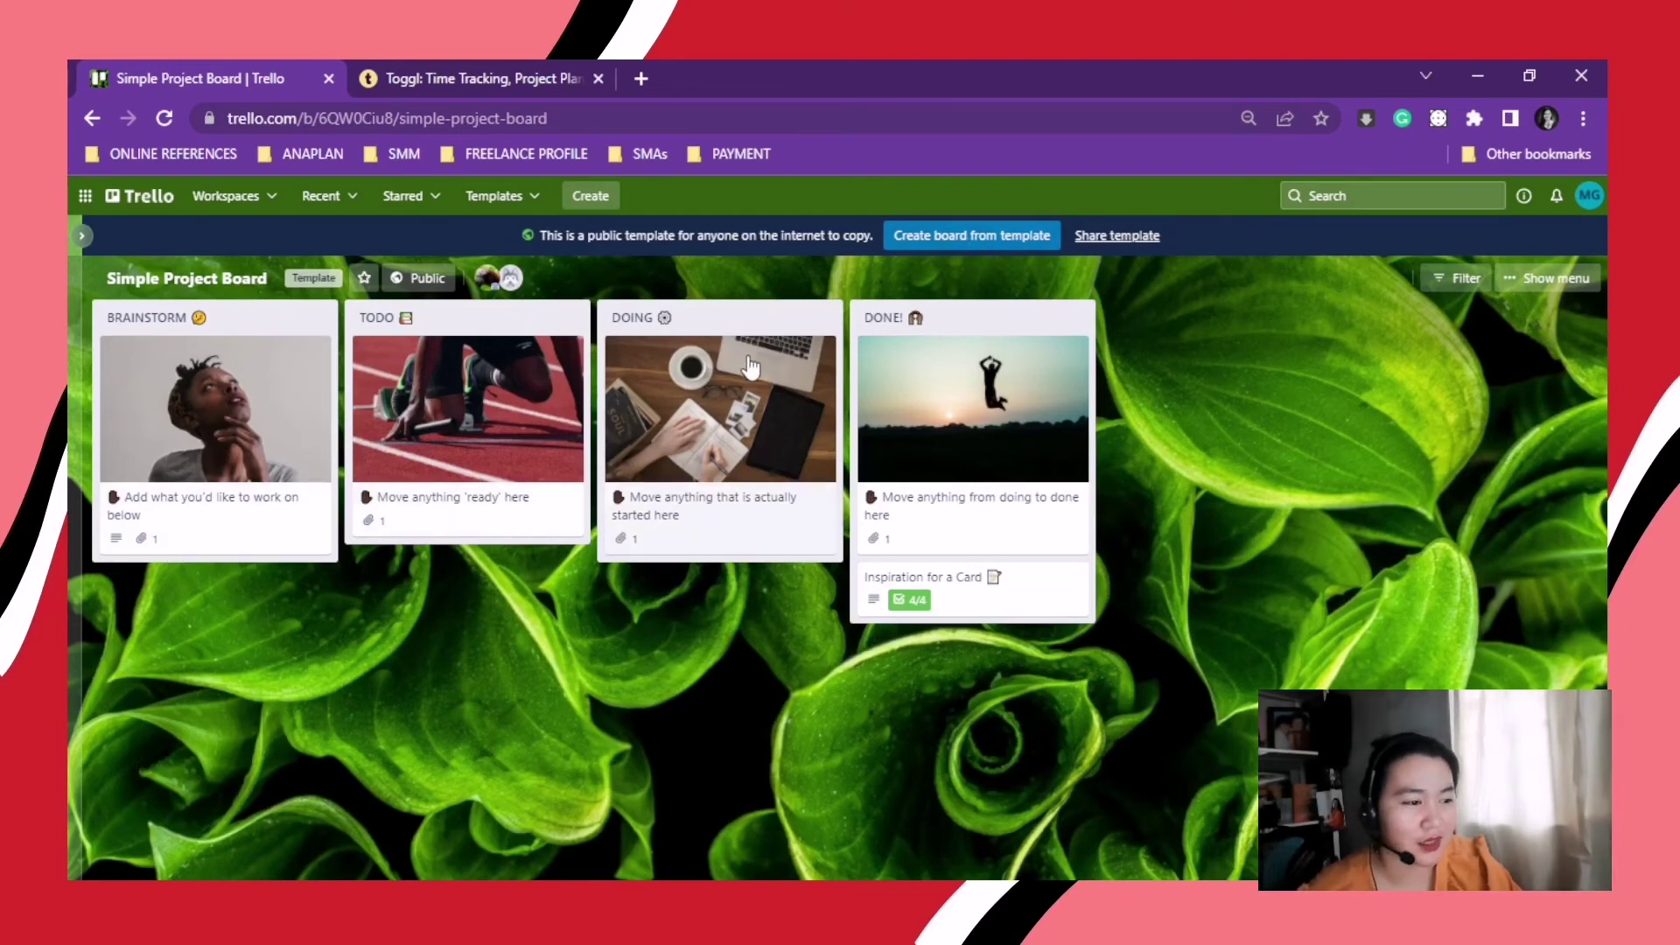
left_click(952, 245)
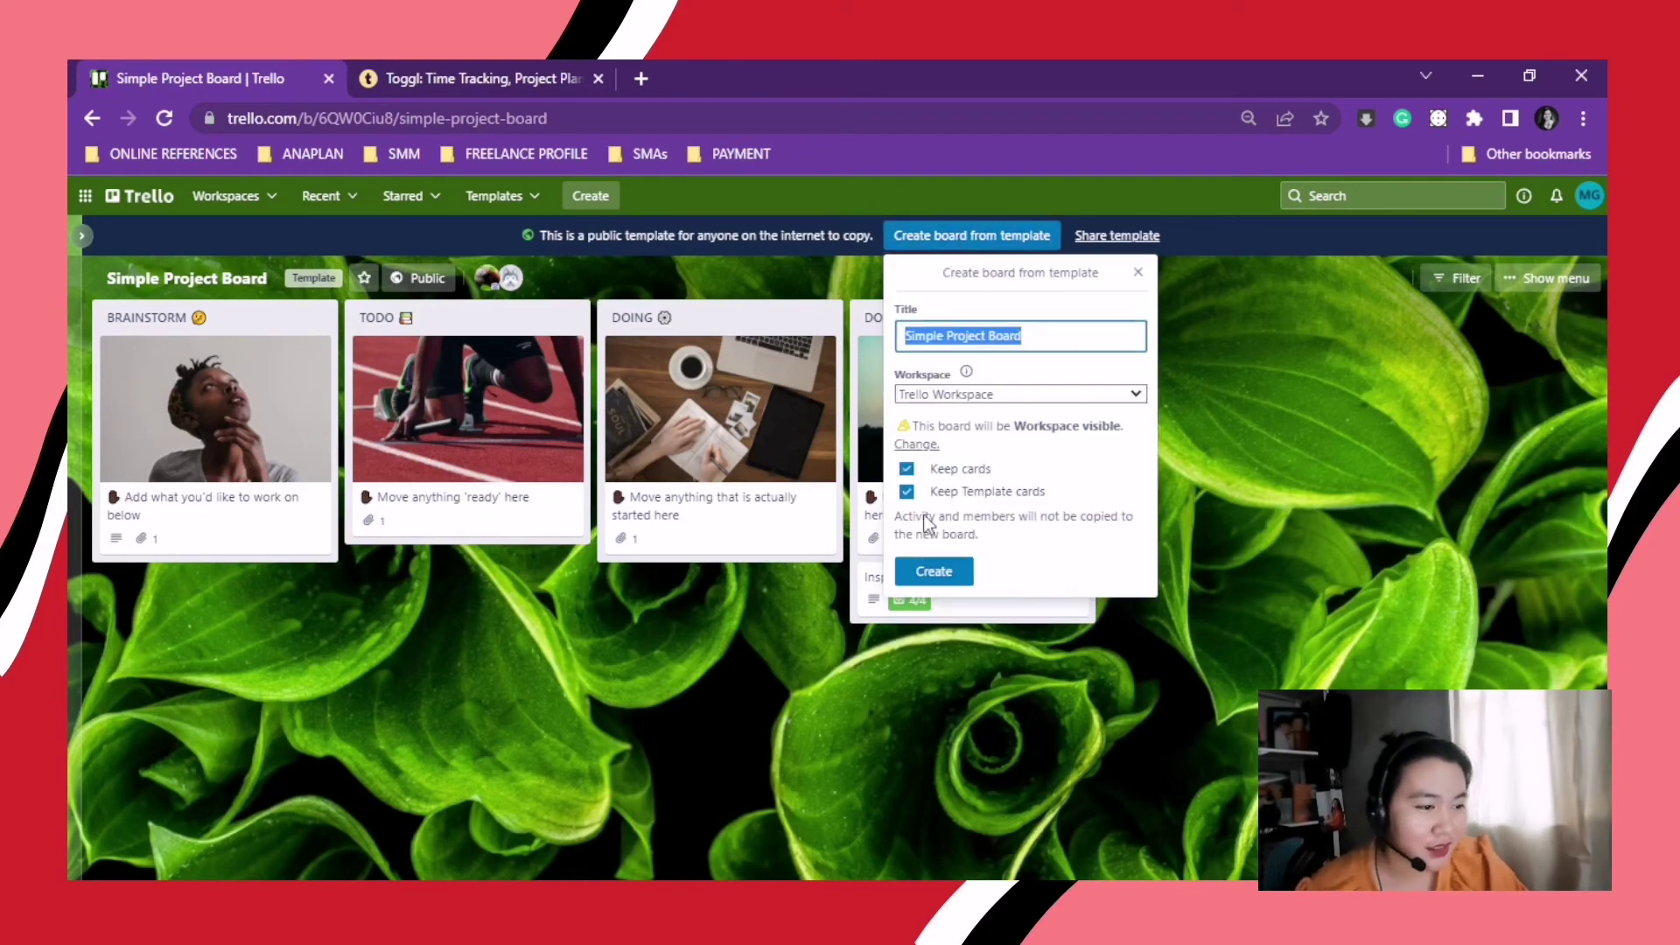
left_click(933, 571)
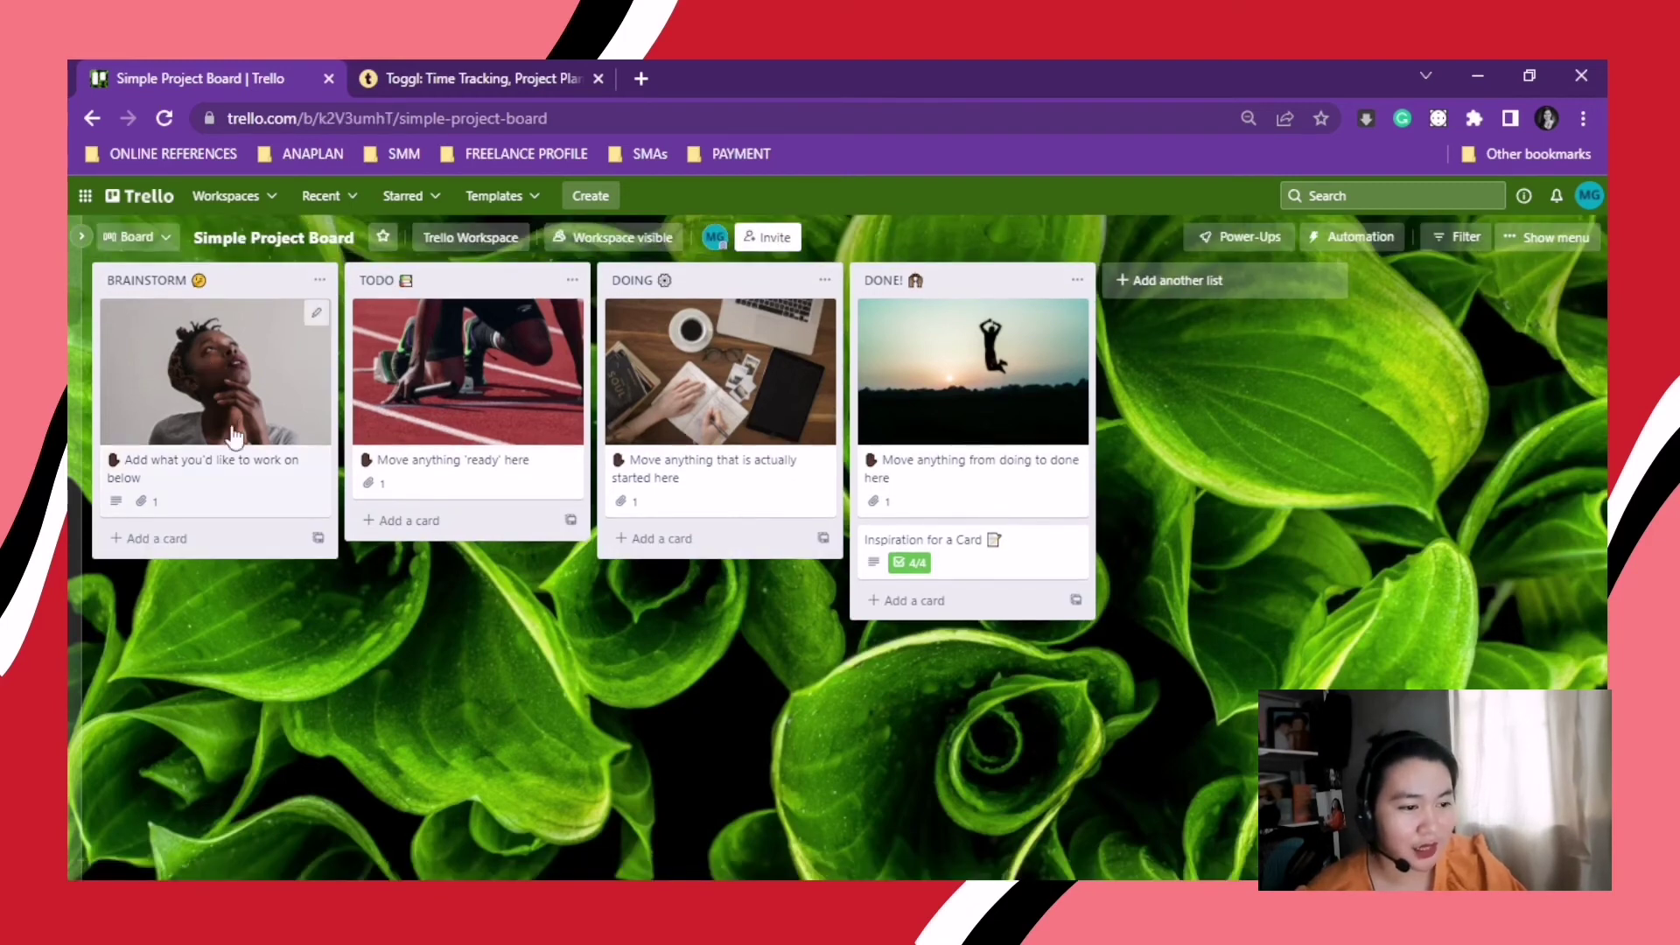
- Replace the BRAINSTORM list title with IDEAS
left_click(170, 280)
left_click_drag(212, 282, 81, 292)
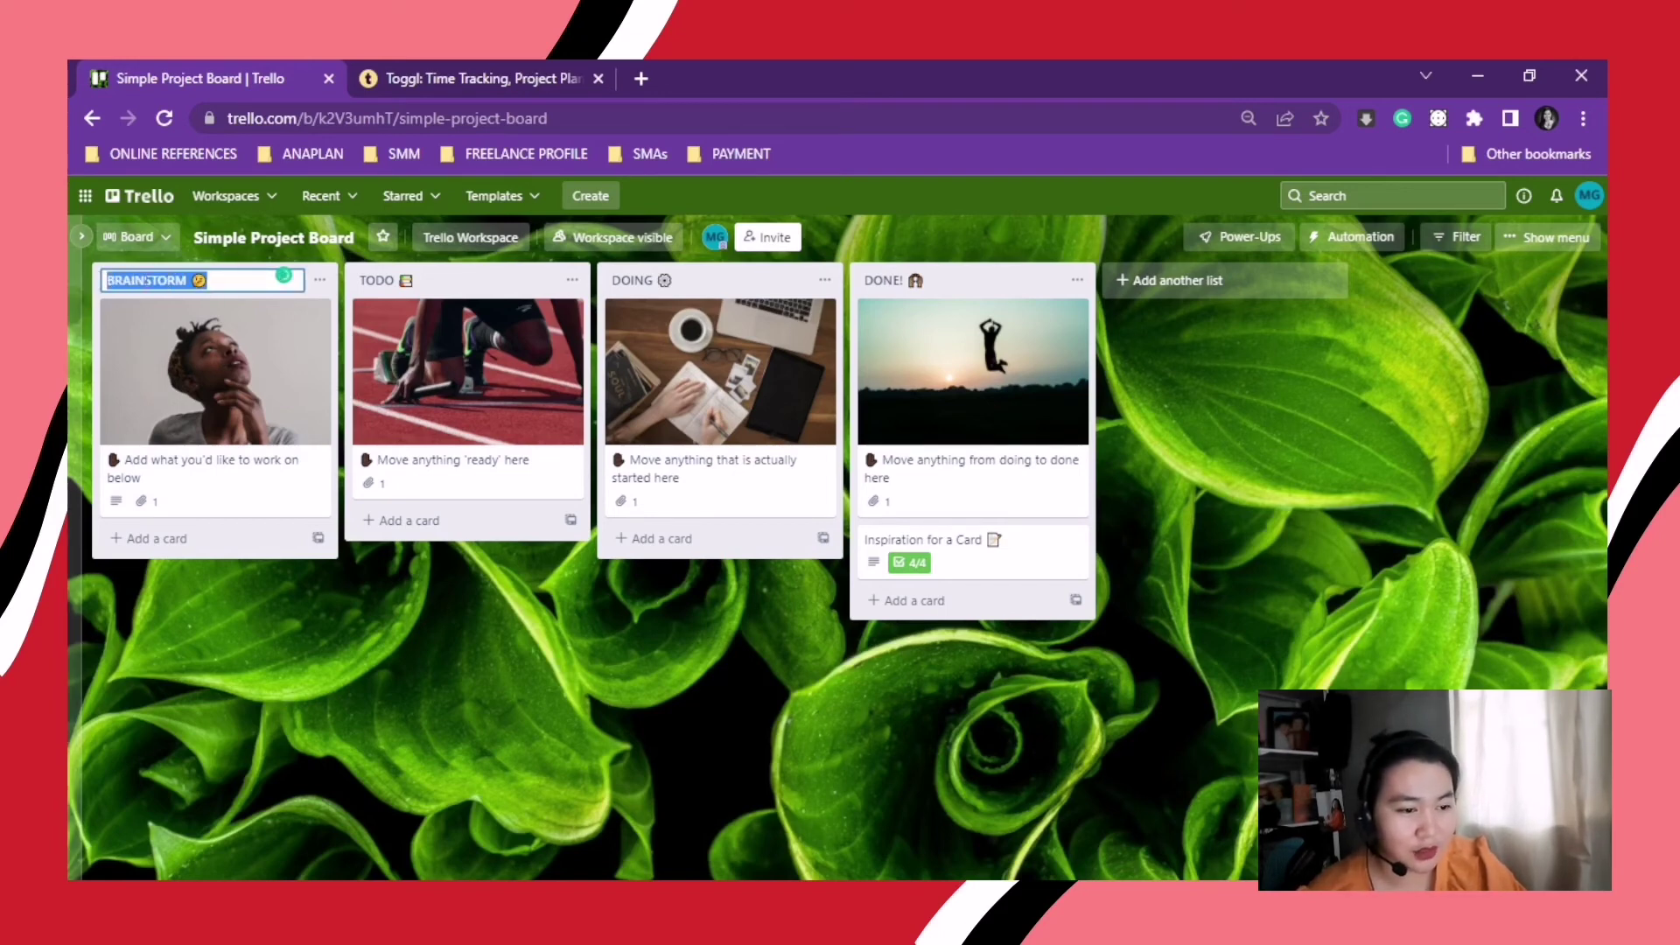
left_click(177, 281)
left_click_drag(188, 282, 88, 285)
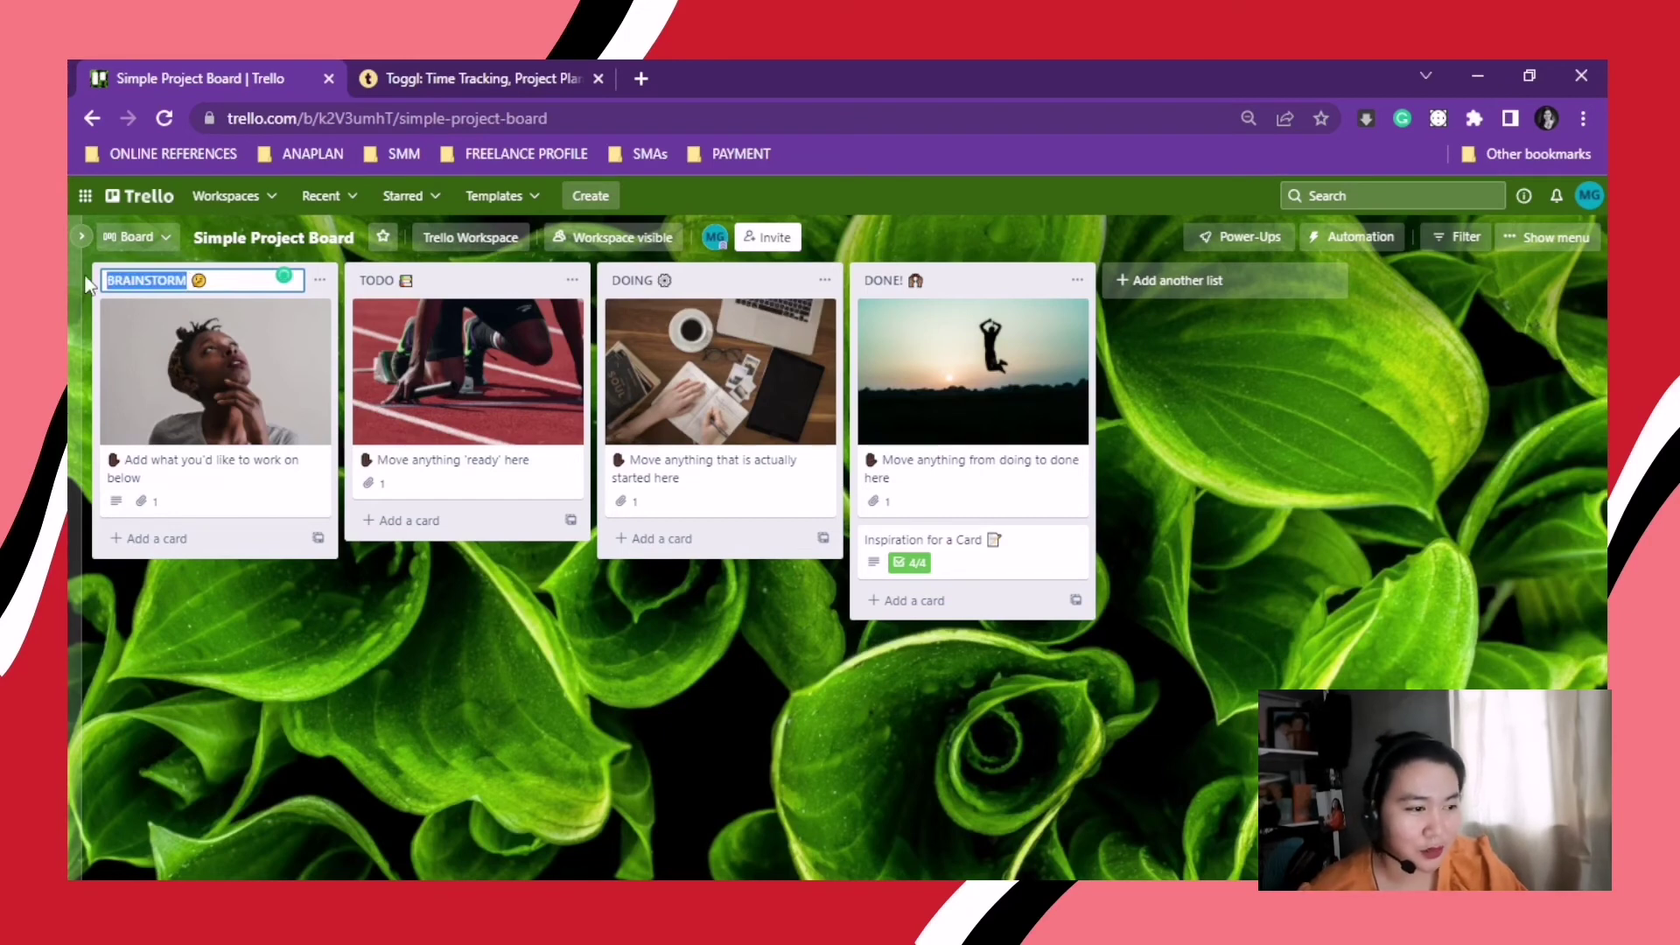
type("IDEAS")
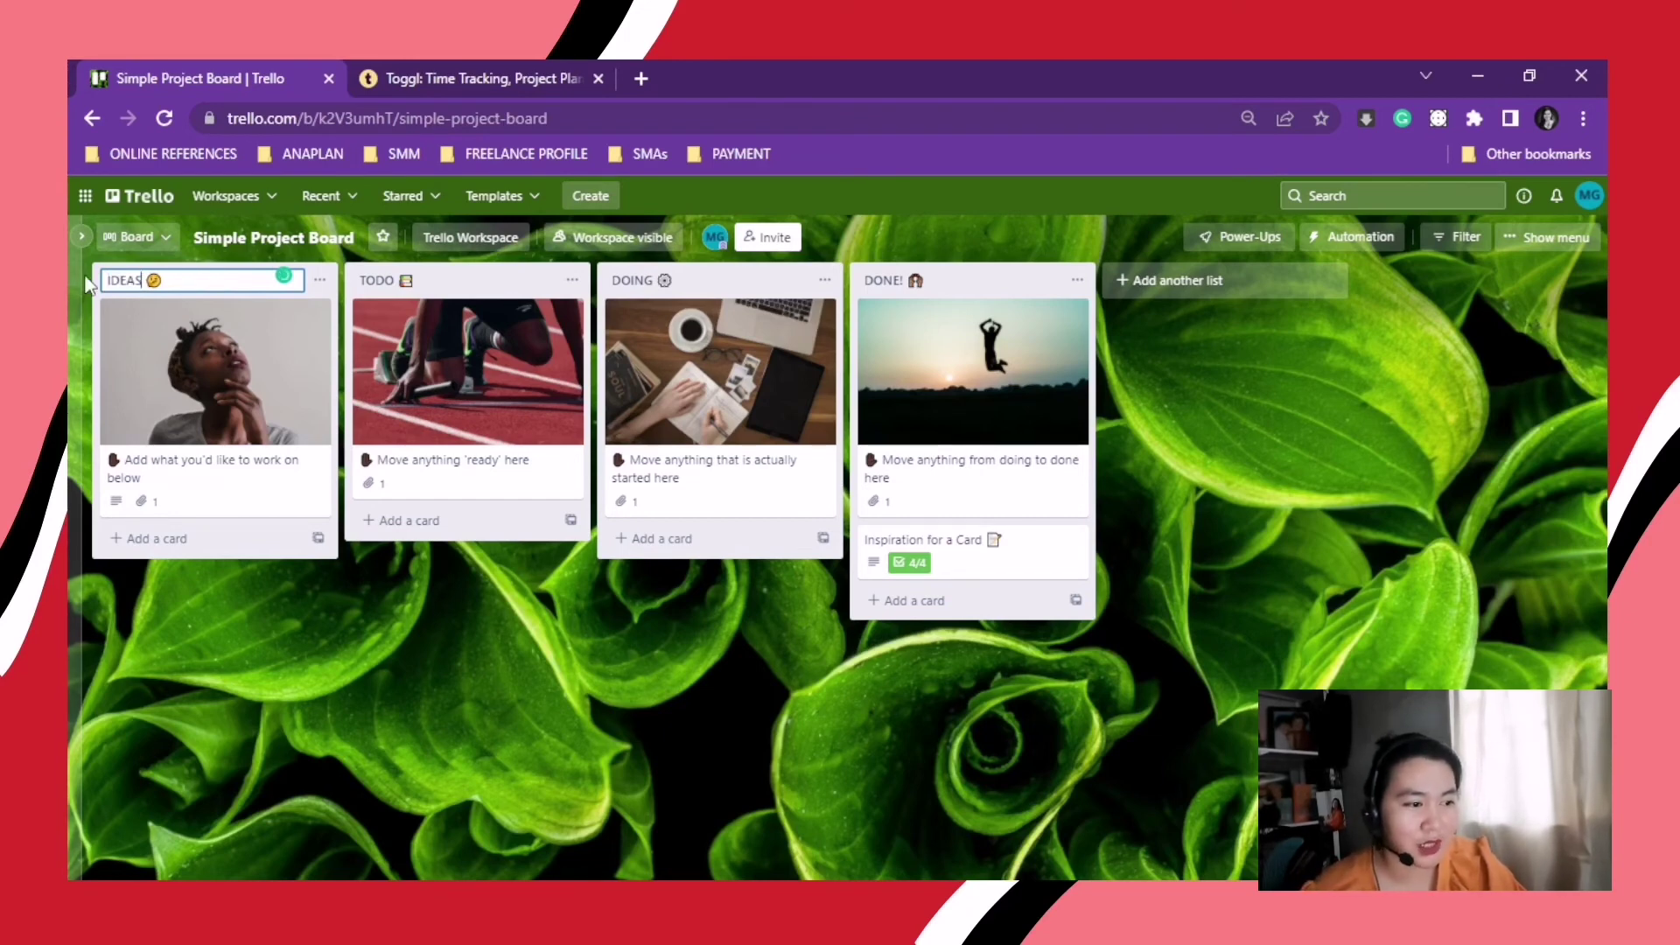
- Look at the first IDEAS card's details, then close it
left_click(245, 495)
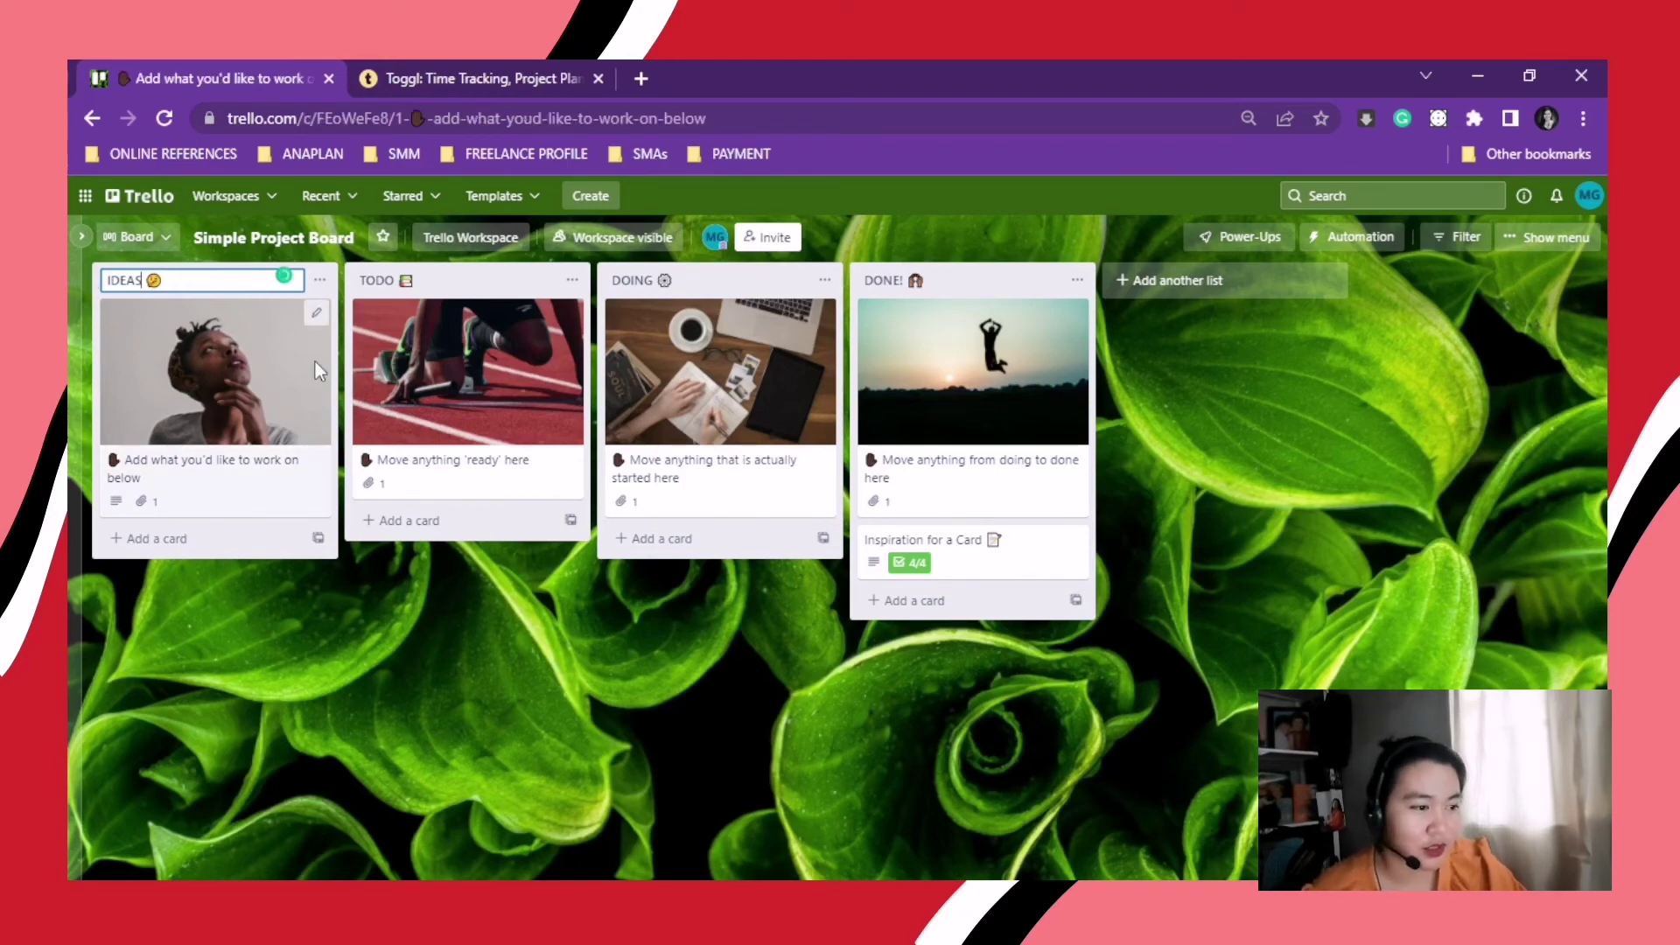
left_click(282, 401)
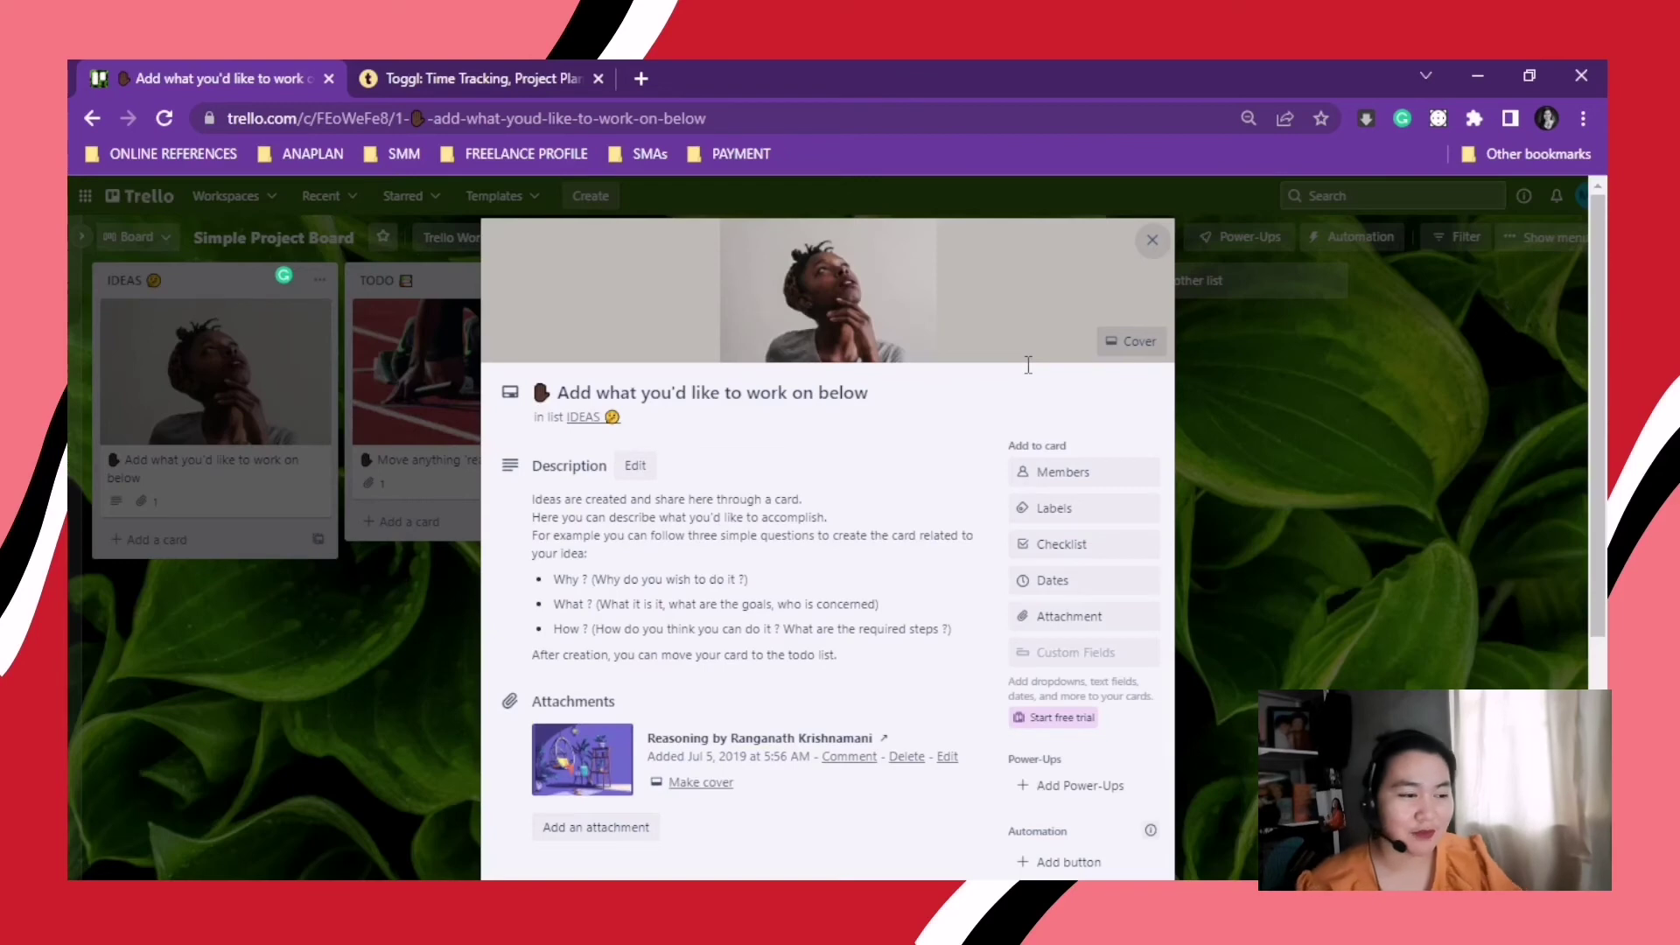
key("Escape")
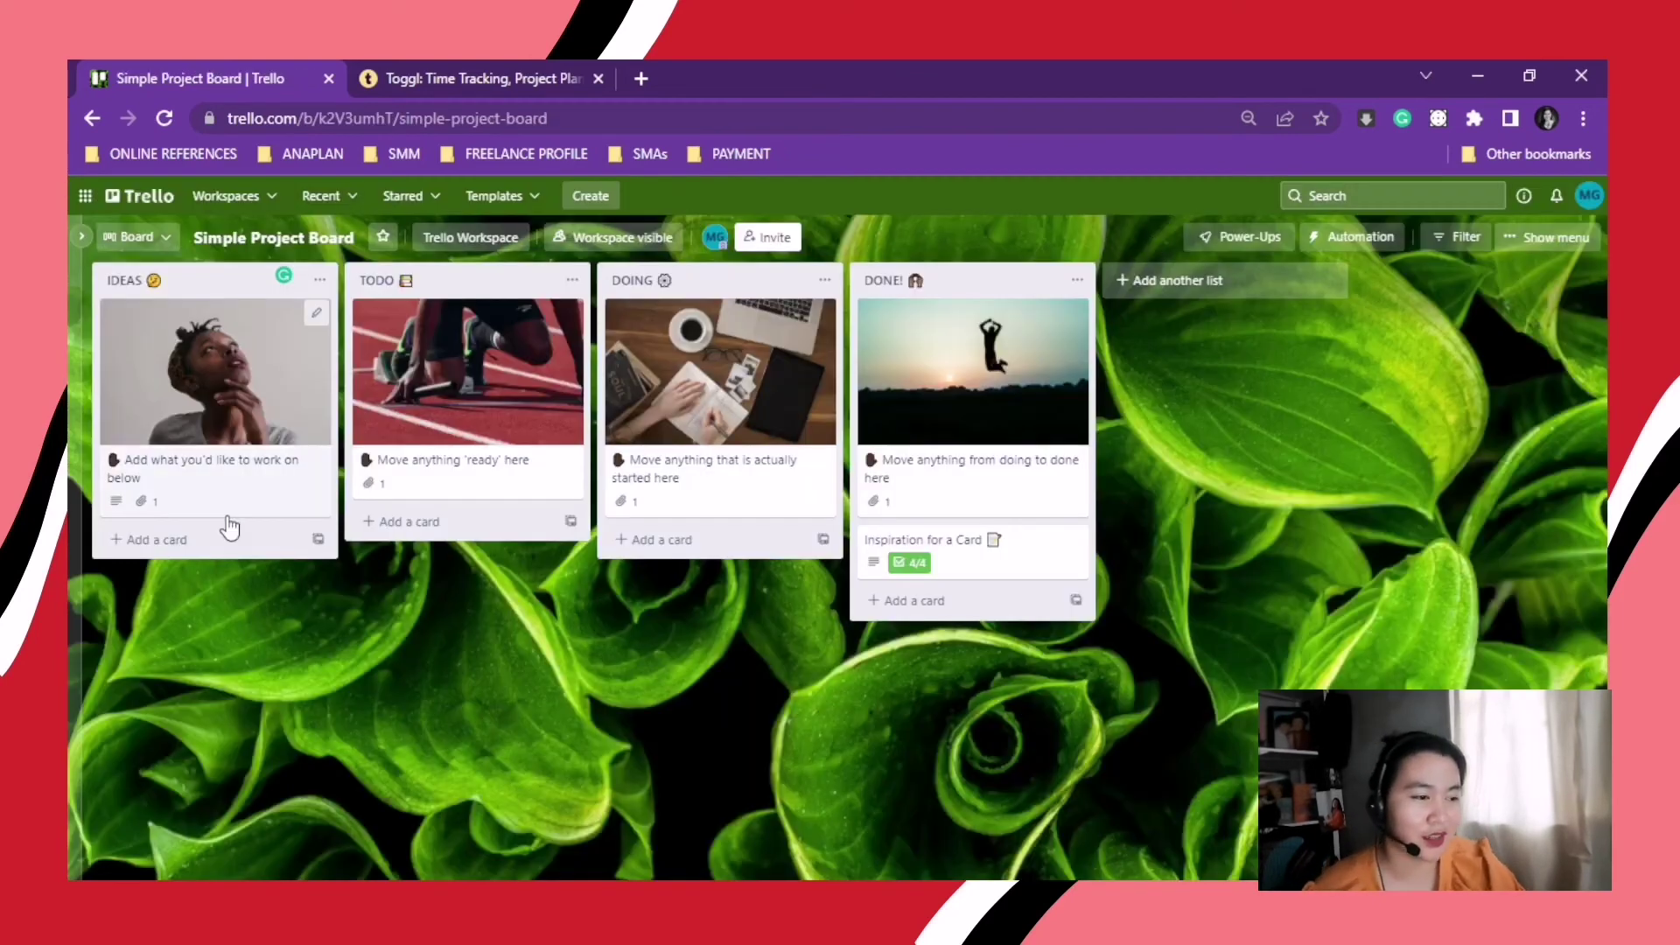
- Add a 'Photo Edit' card in IDEAS and move it into TODO
left_click(157, 537)
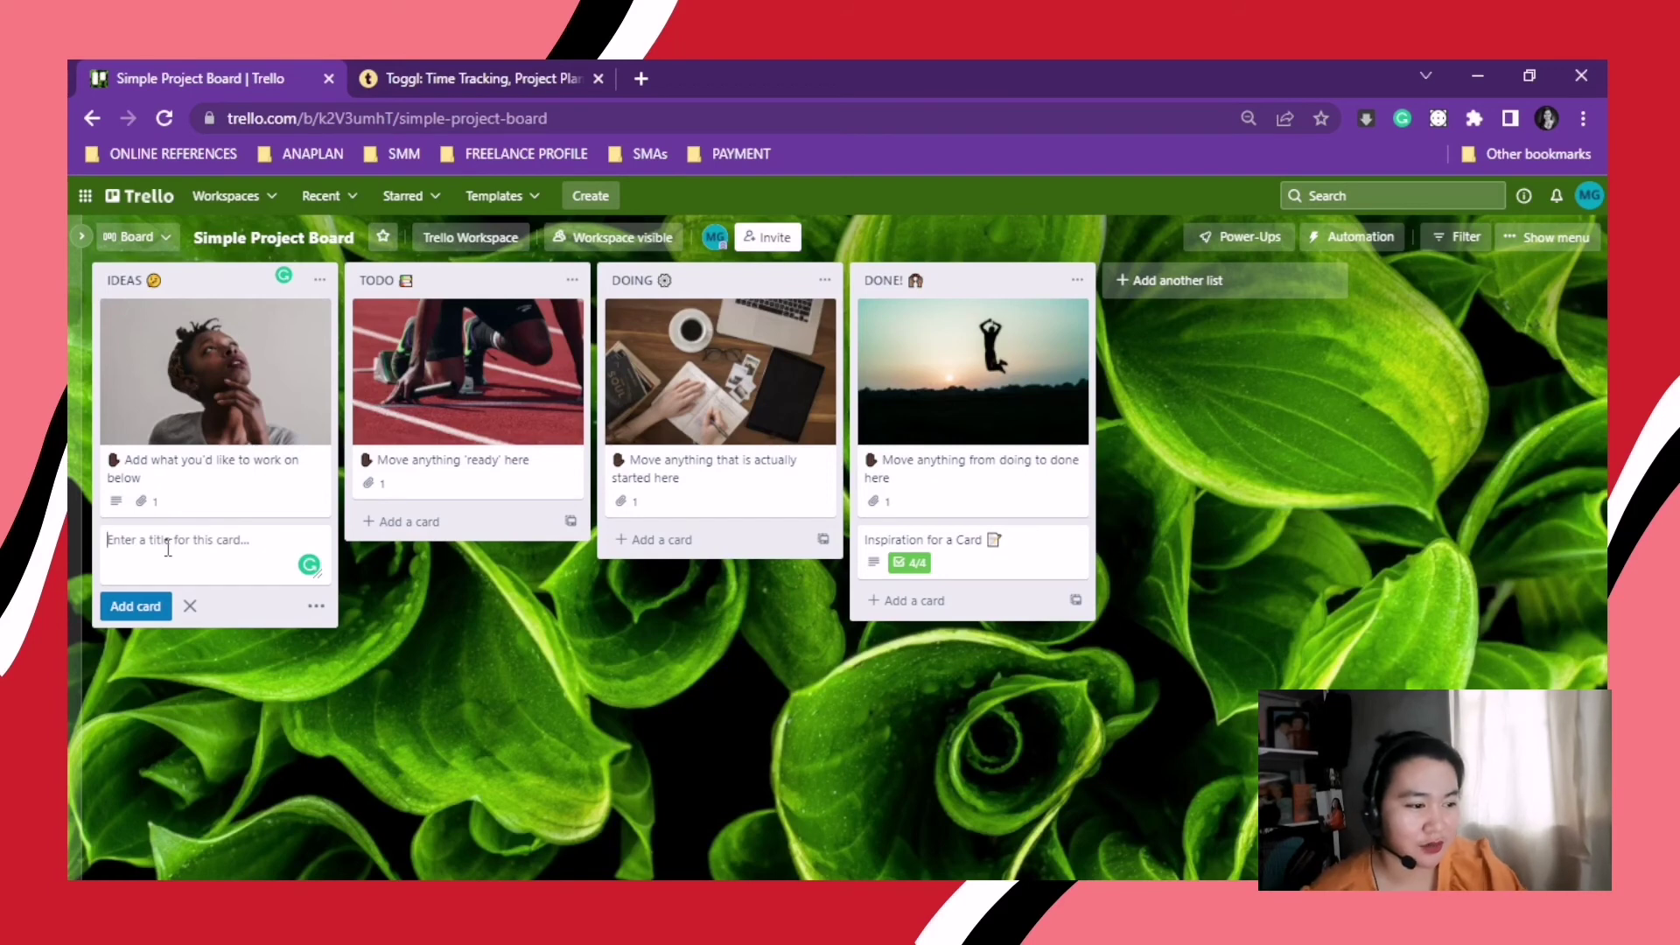
type("Ph")
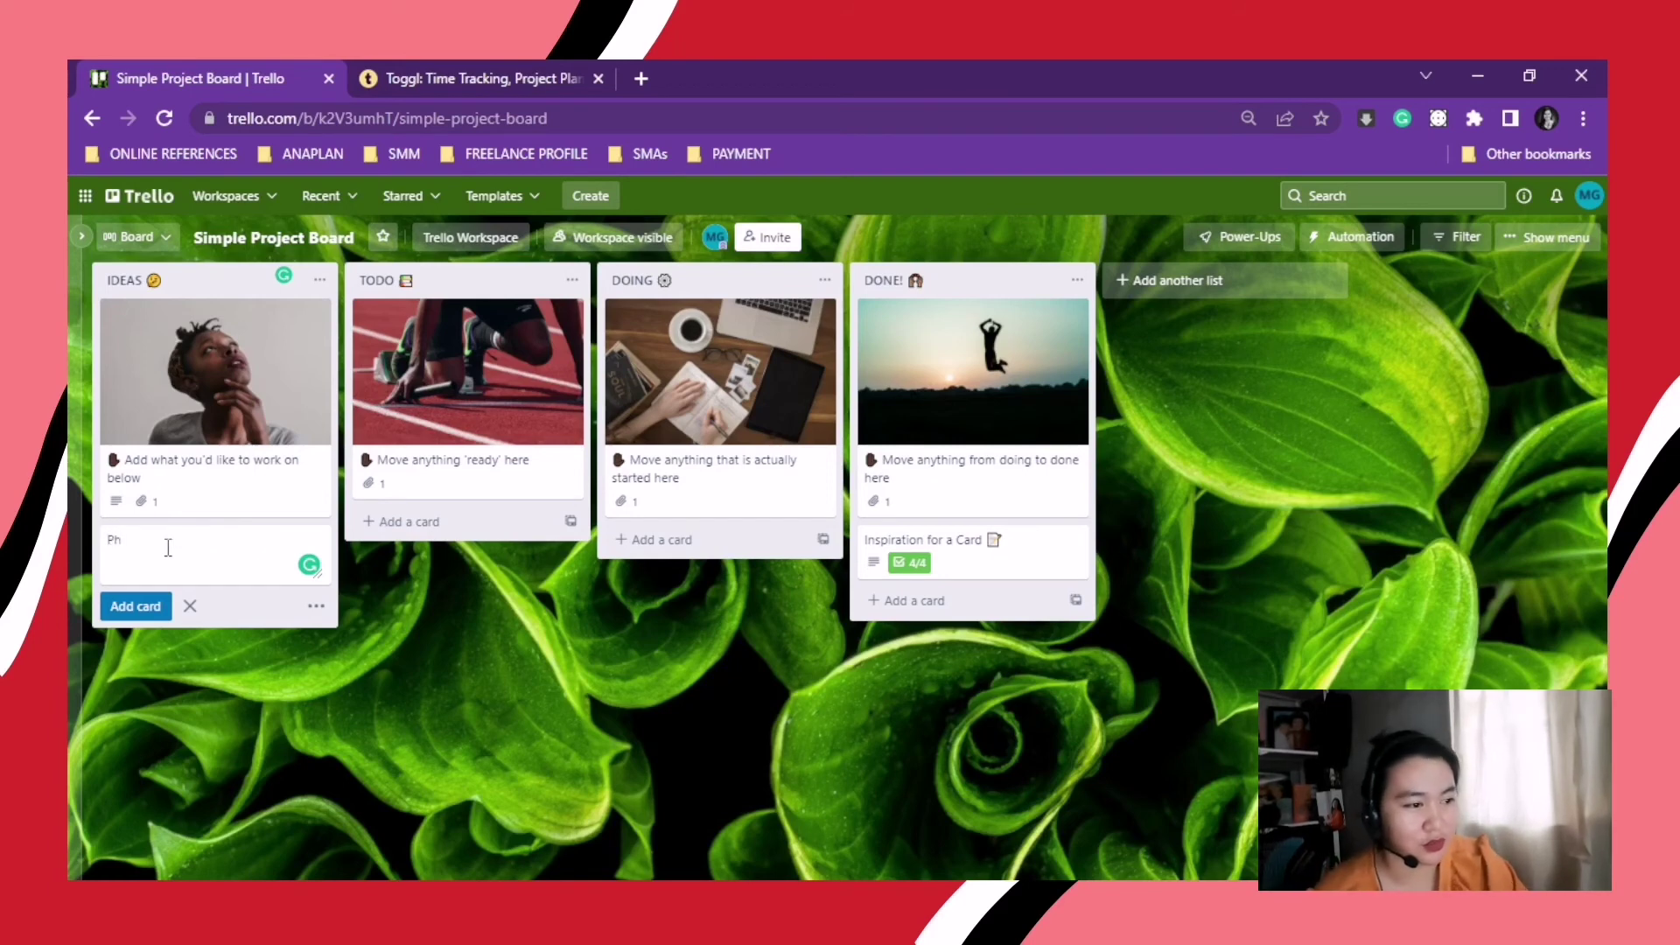
type("oto Ed")
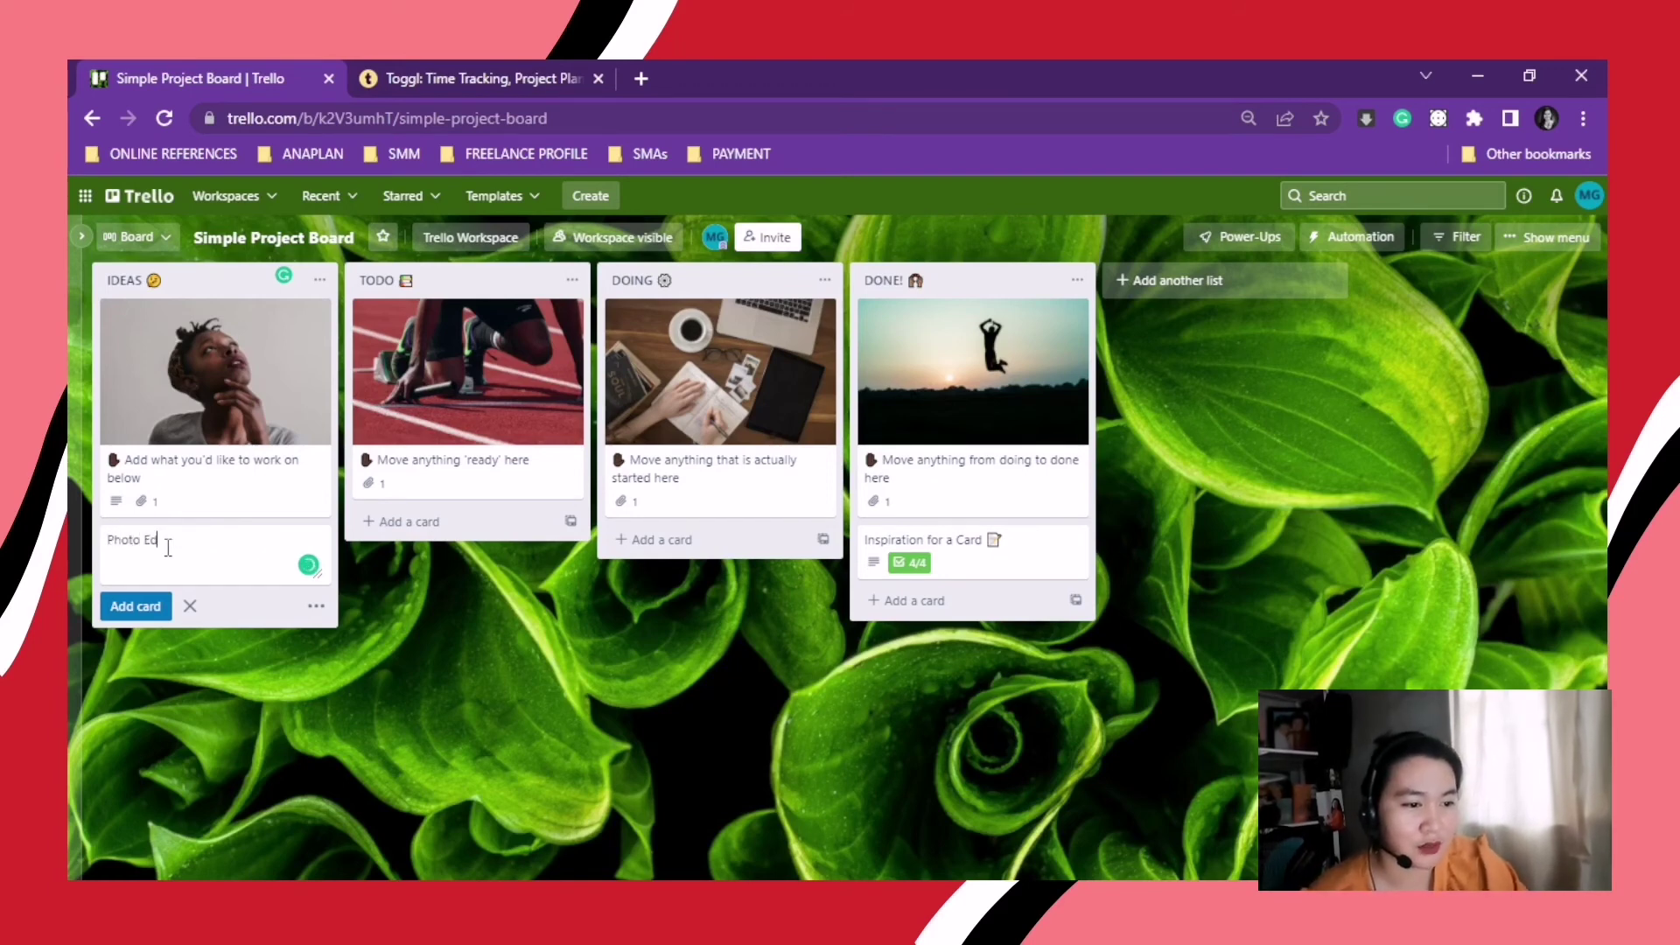
type("it")
key("Return")
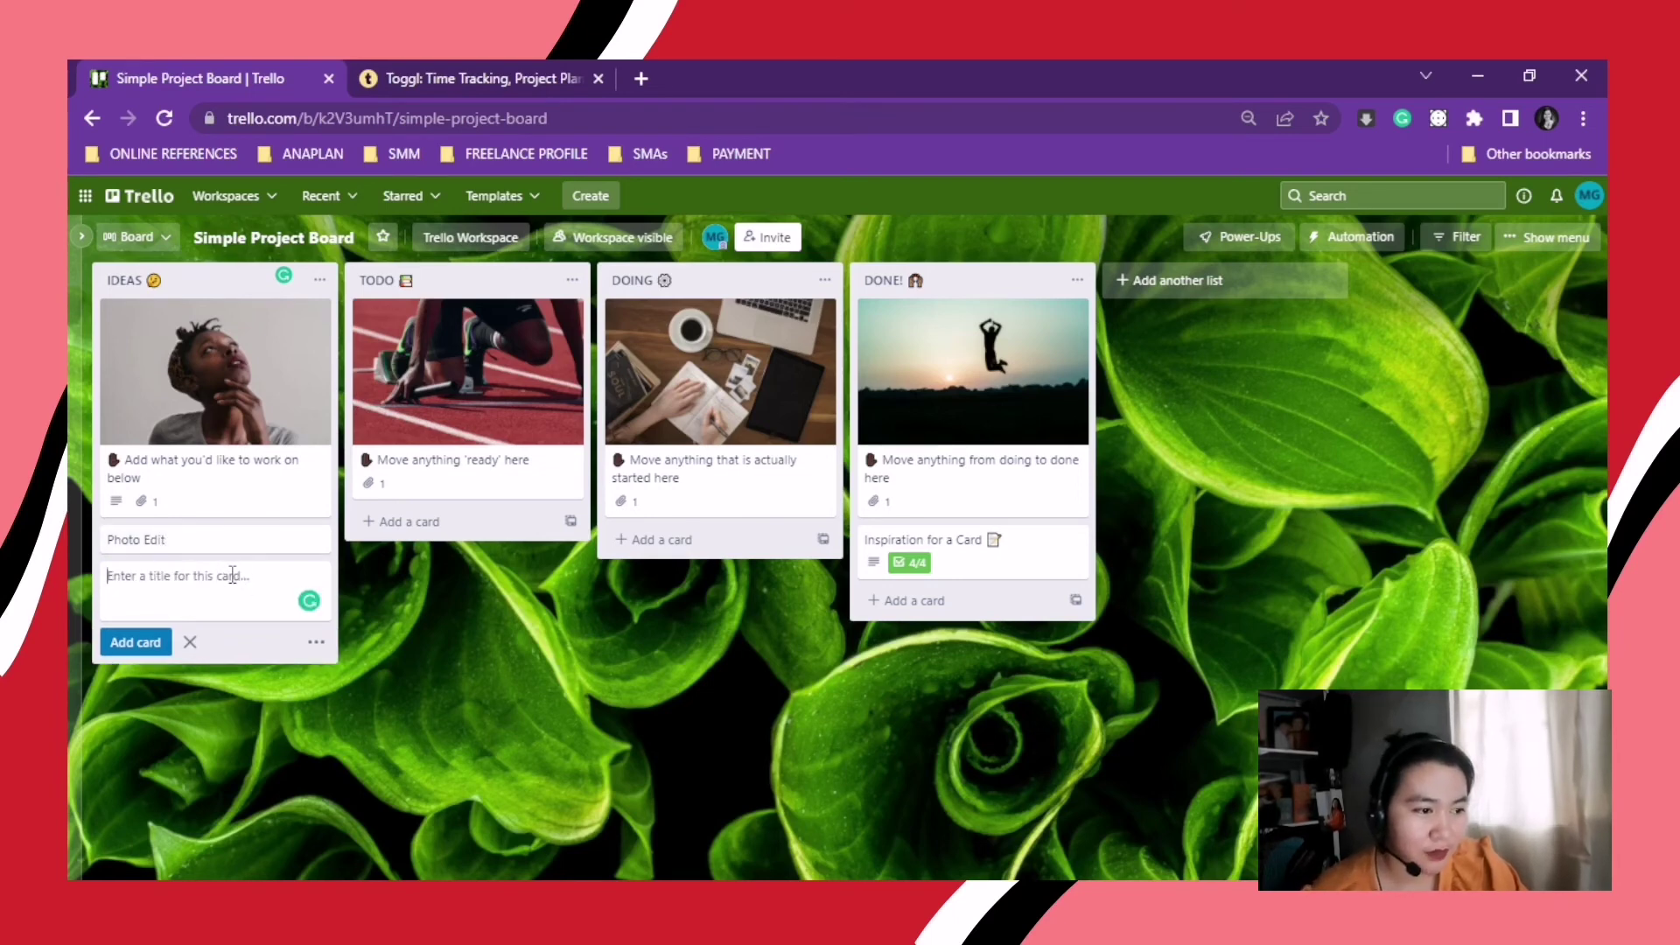
left_click(475, 657)
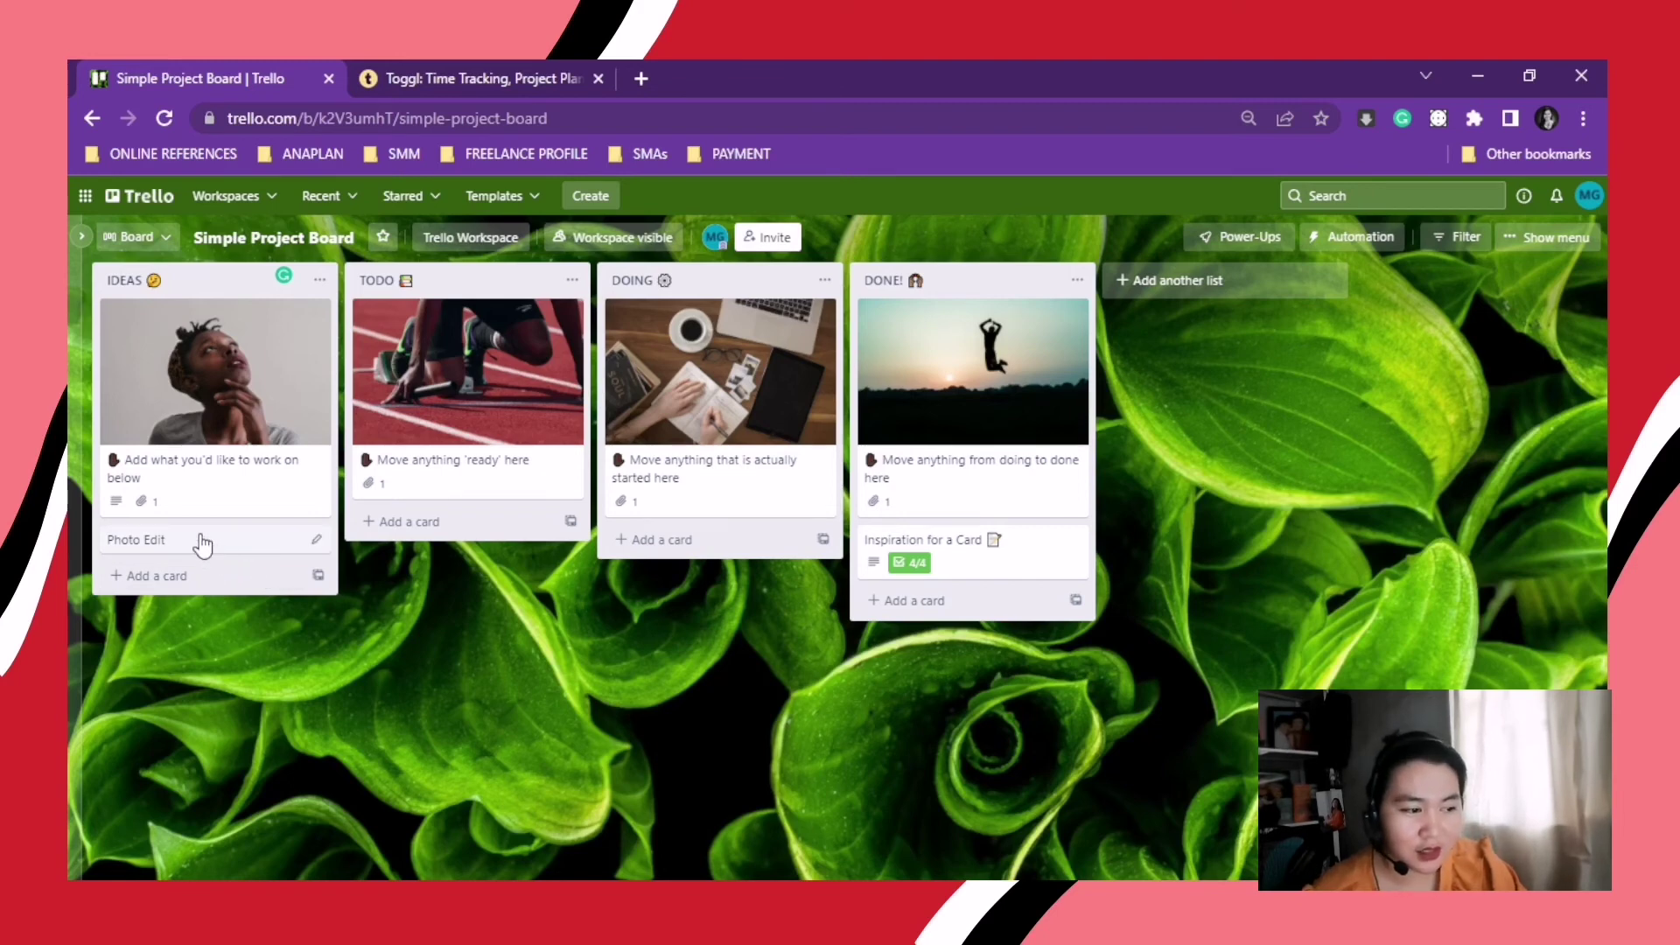
left_click_drag(199, 544, 457, 516)
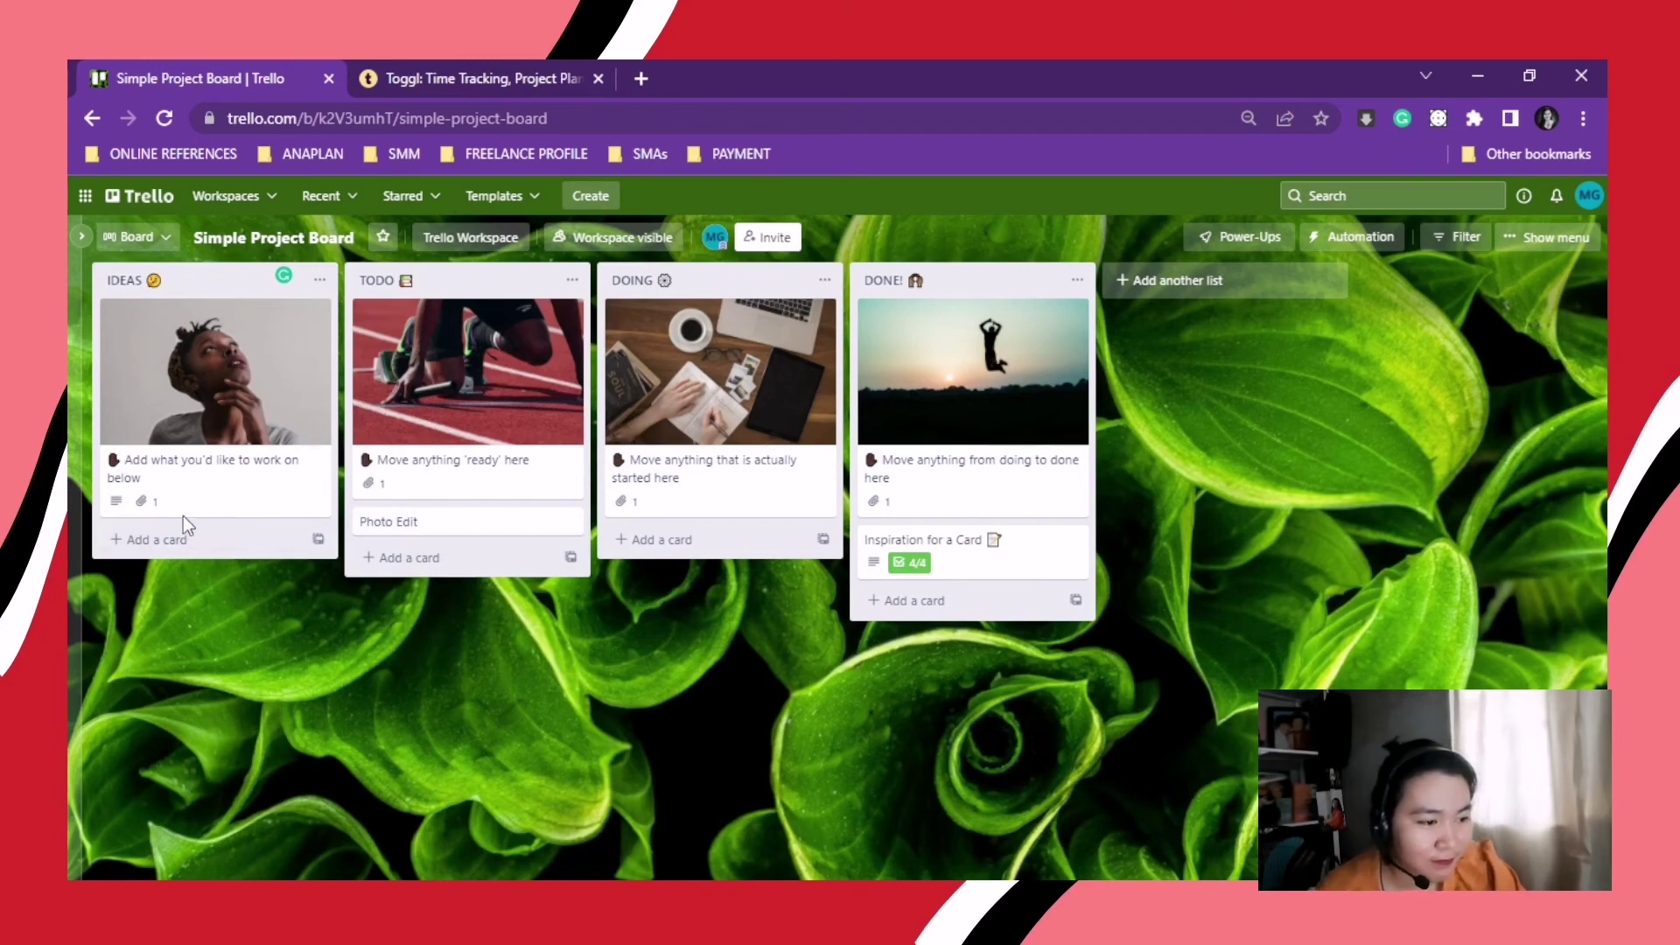
- Add 'Video Edit' and 'Daily Posts' cards to the IDEAS list
left_click(162, 539)
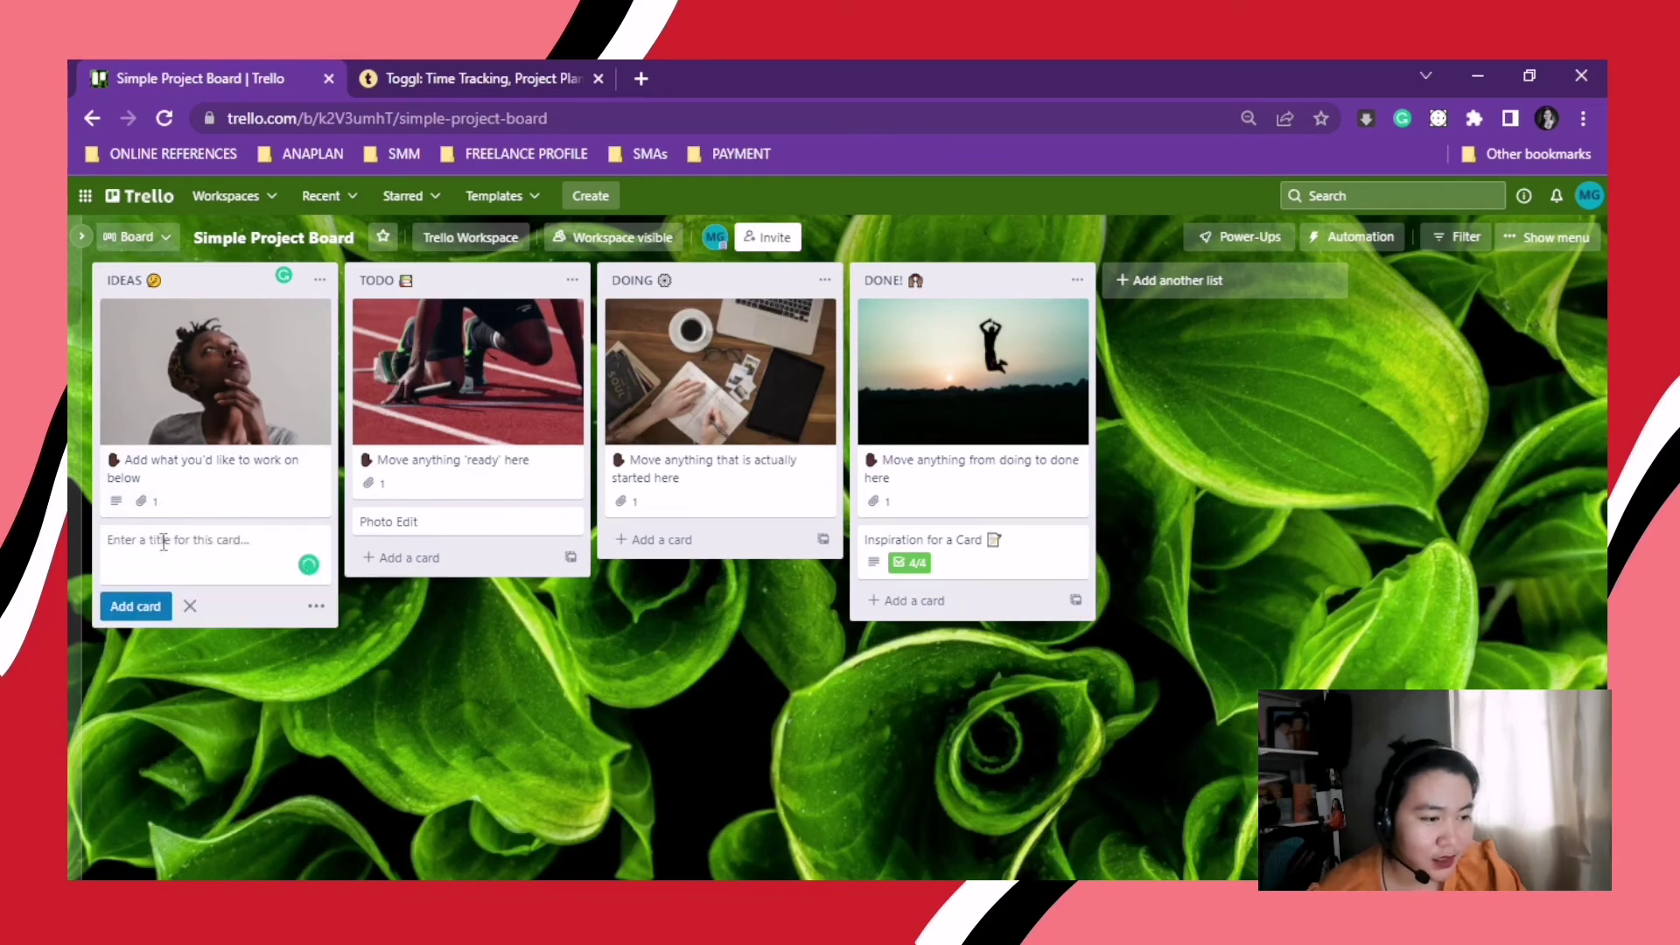
type("Video")
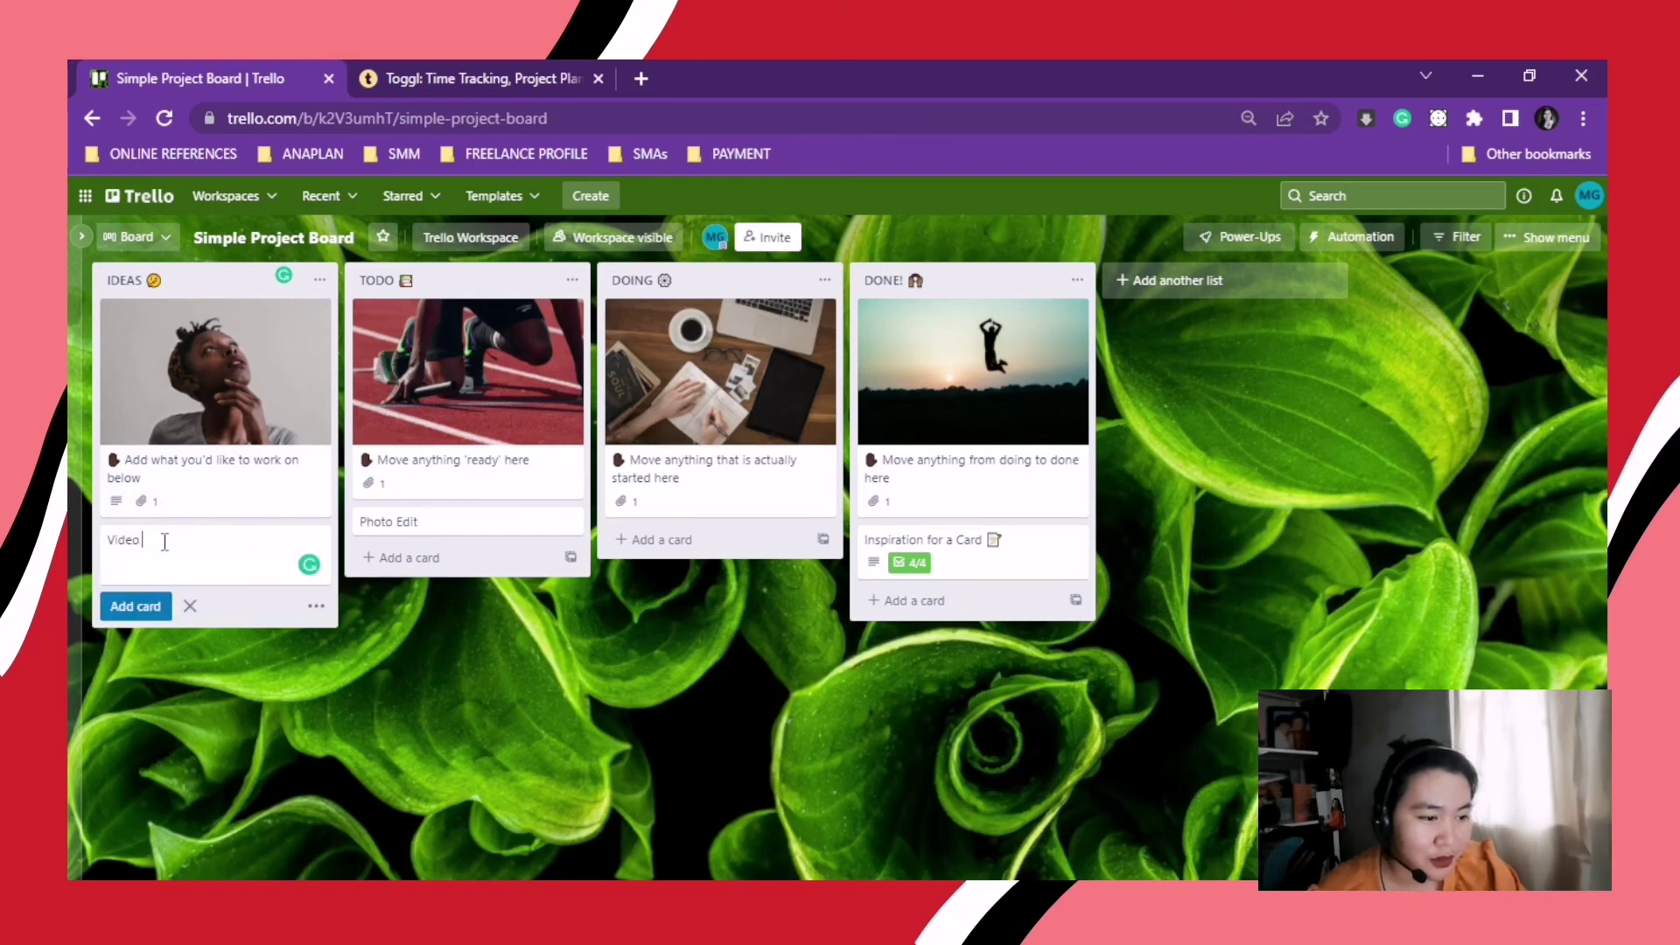
type(" Edit")
key("Return")
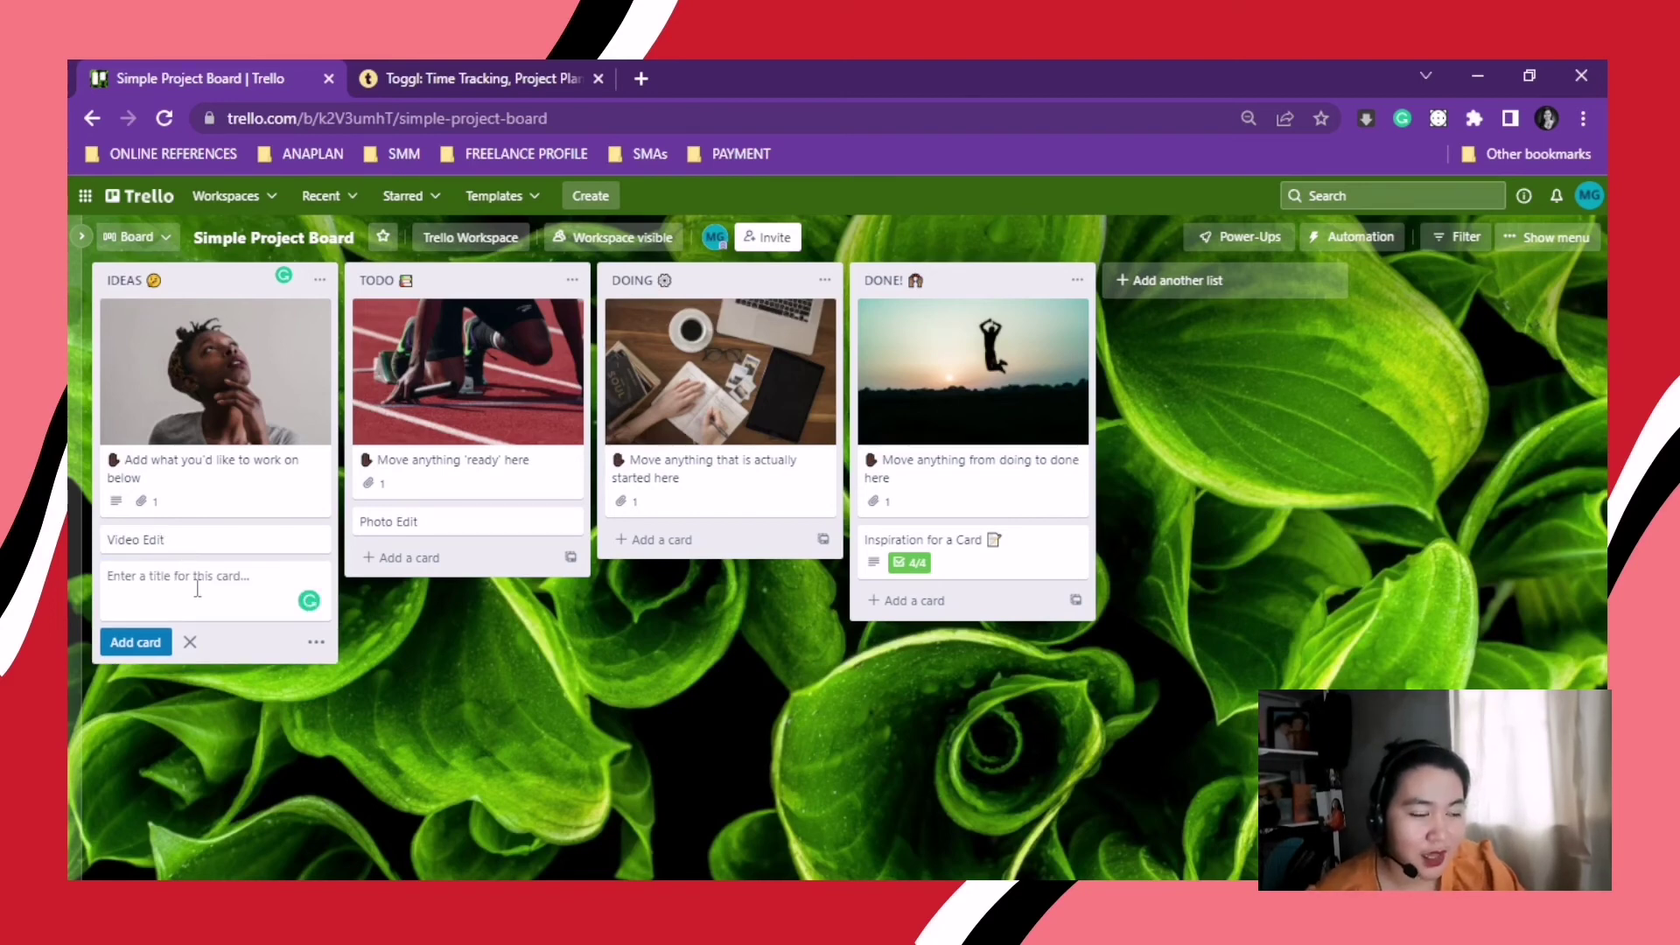
type("Dai")
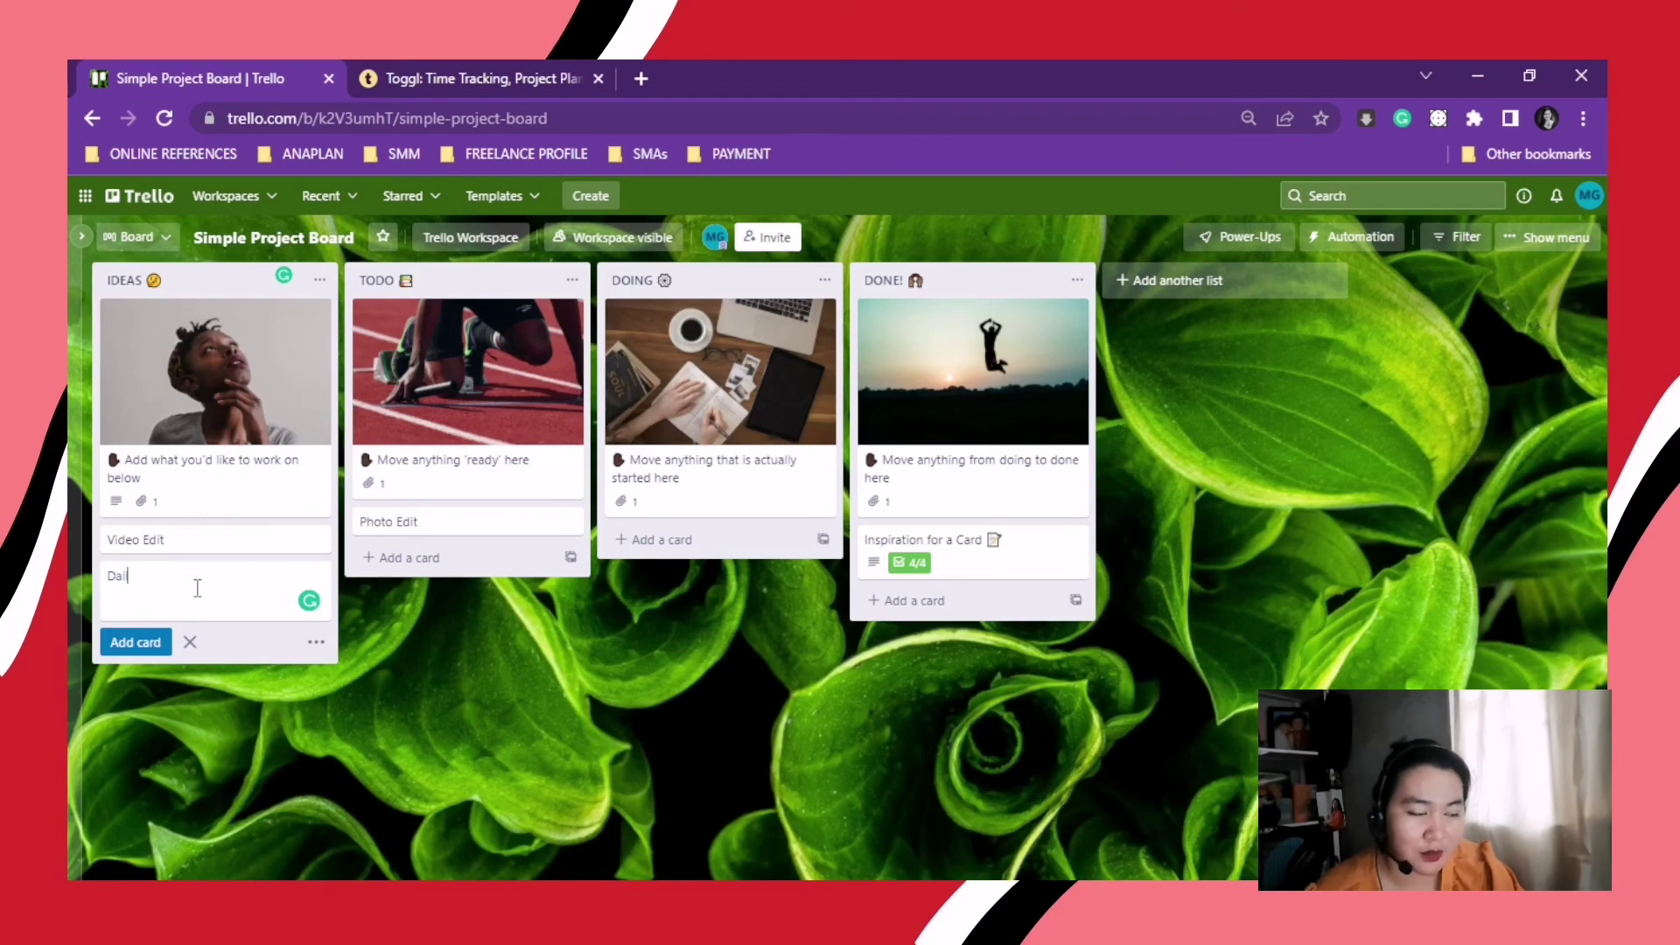
type("ly Posts")
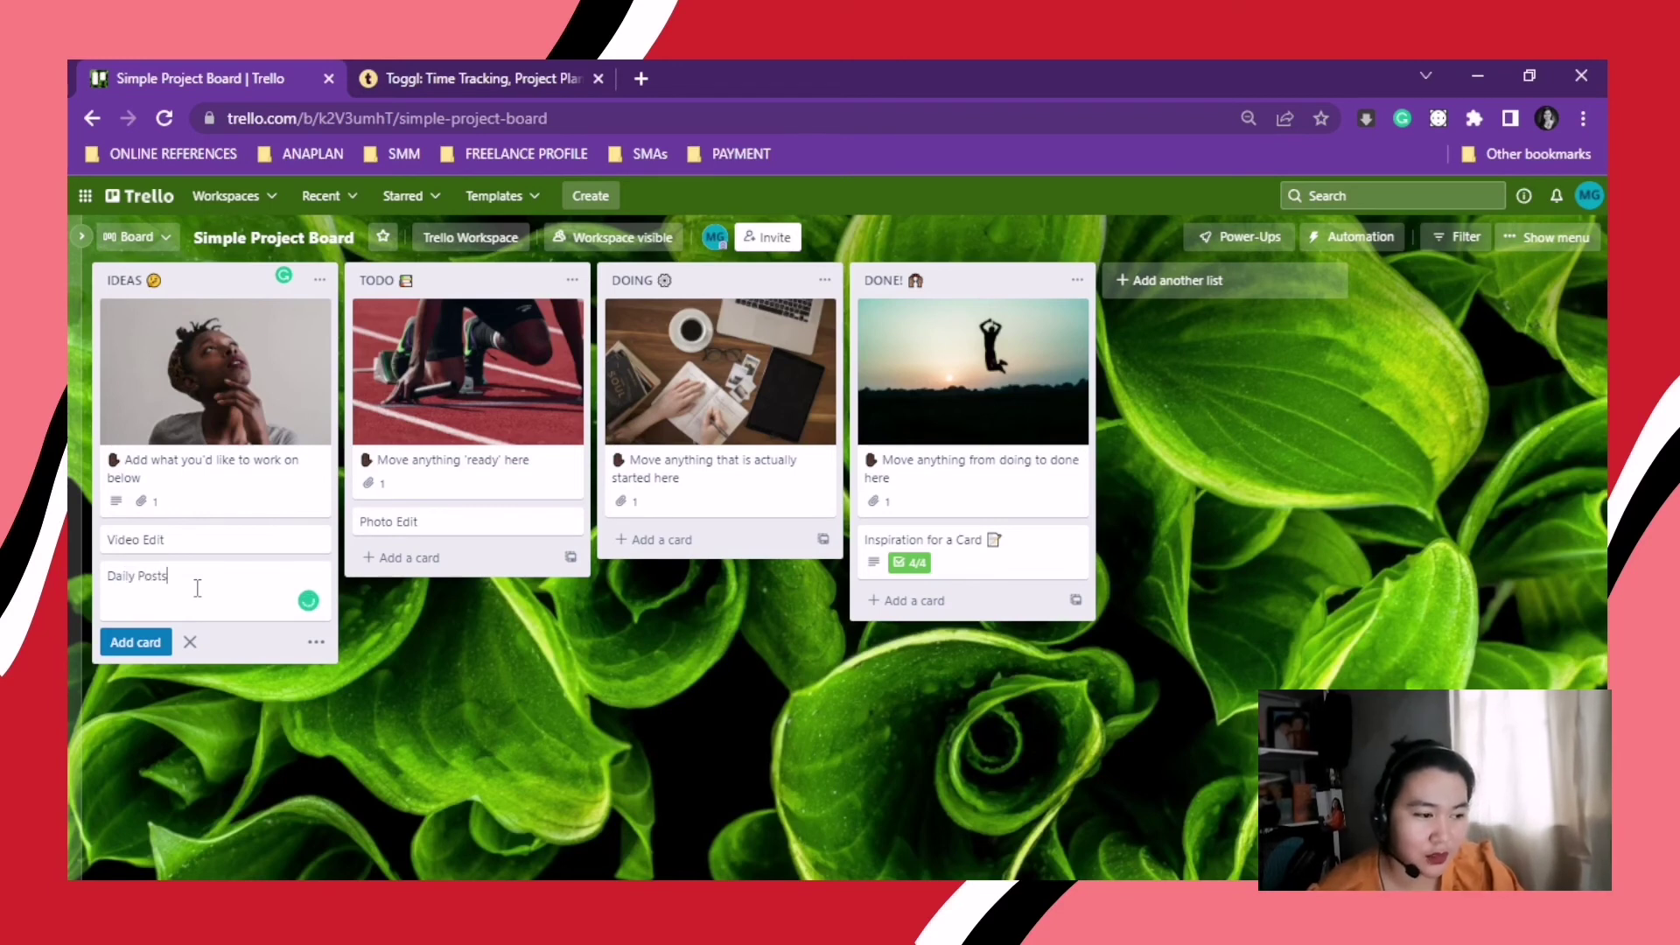
key("Return")
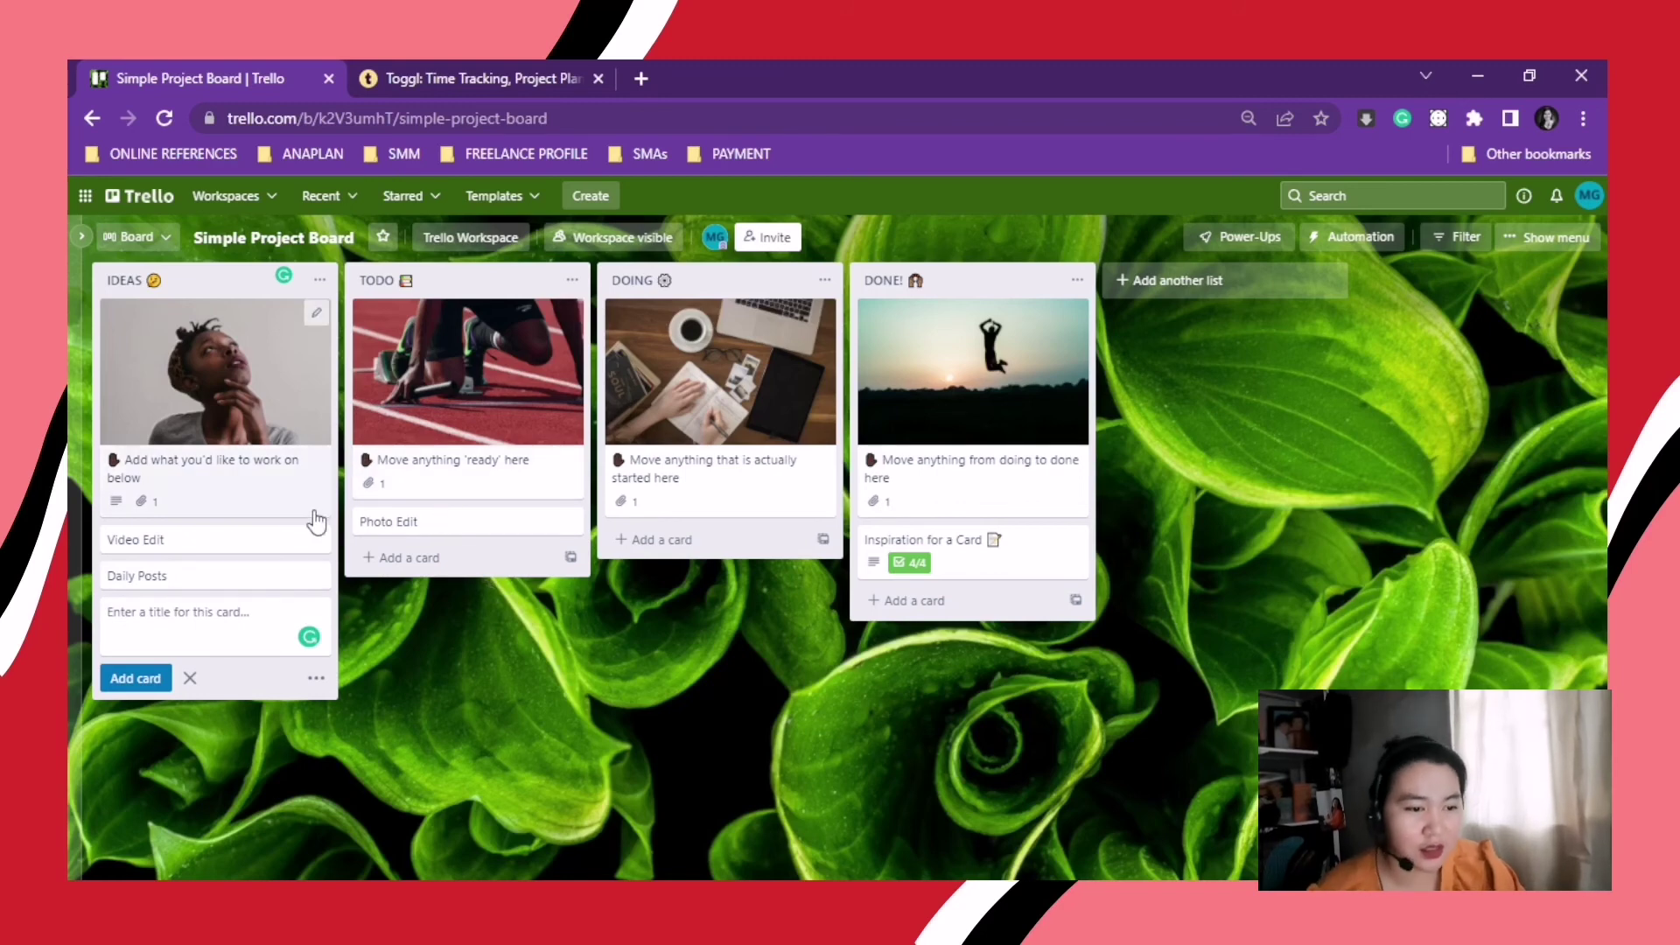
- Move Video Edit and Daily Posts into TODO, and Photo Edit through DOING into DONE below Inspiration for a Card
left_click_drag(207, 549, 411, 558)
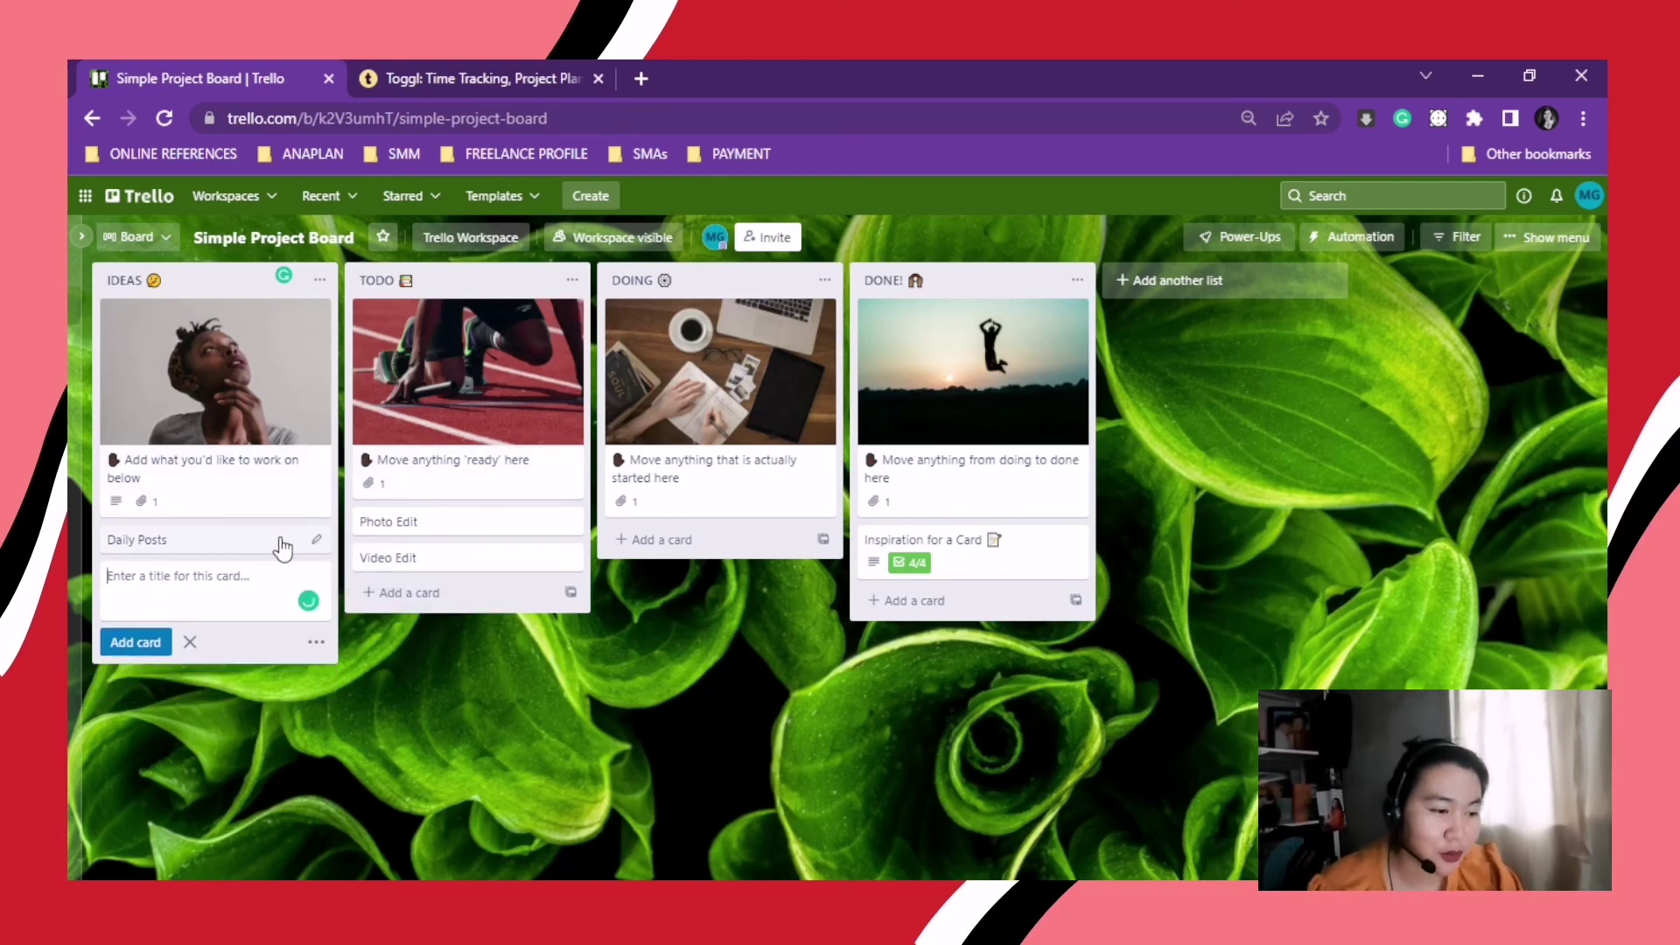
left_click_drag(282, 549, 544, 592)
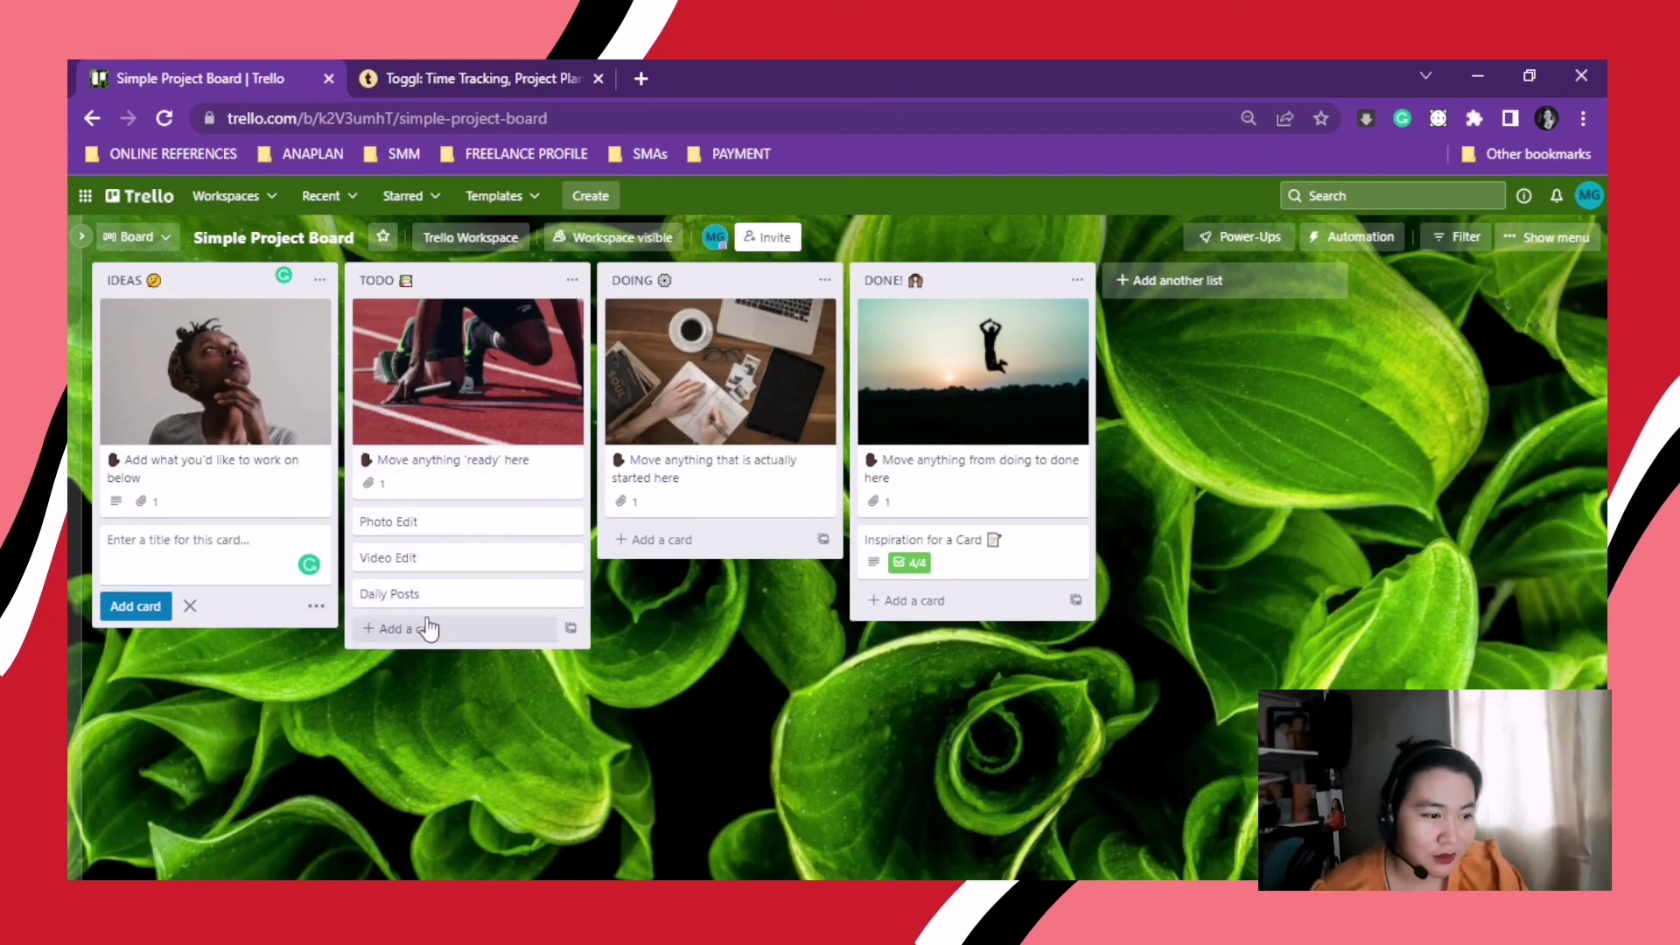
left_click_drag(432, 536, 704, 547)
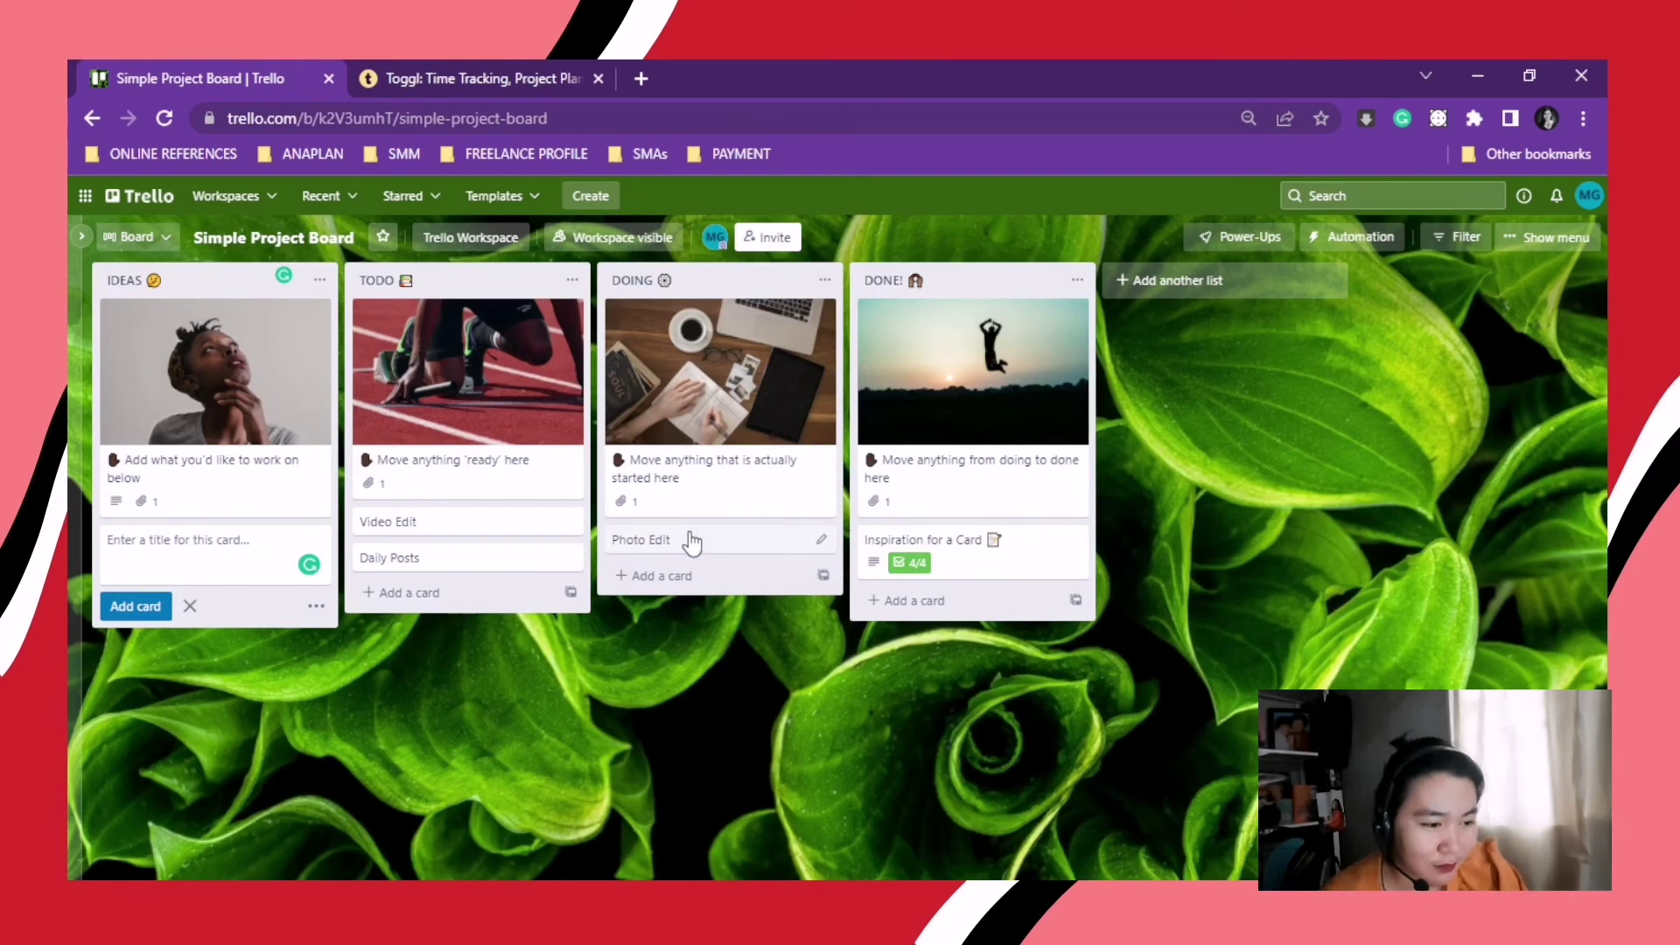
left_click(743, 648)
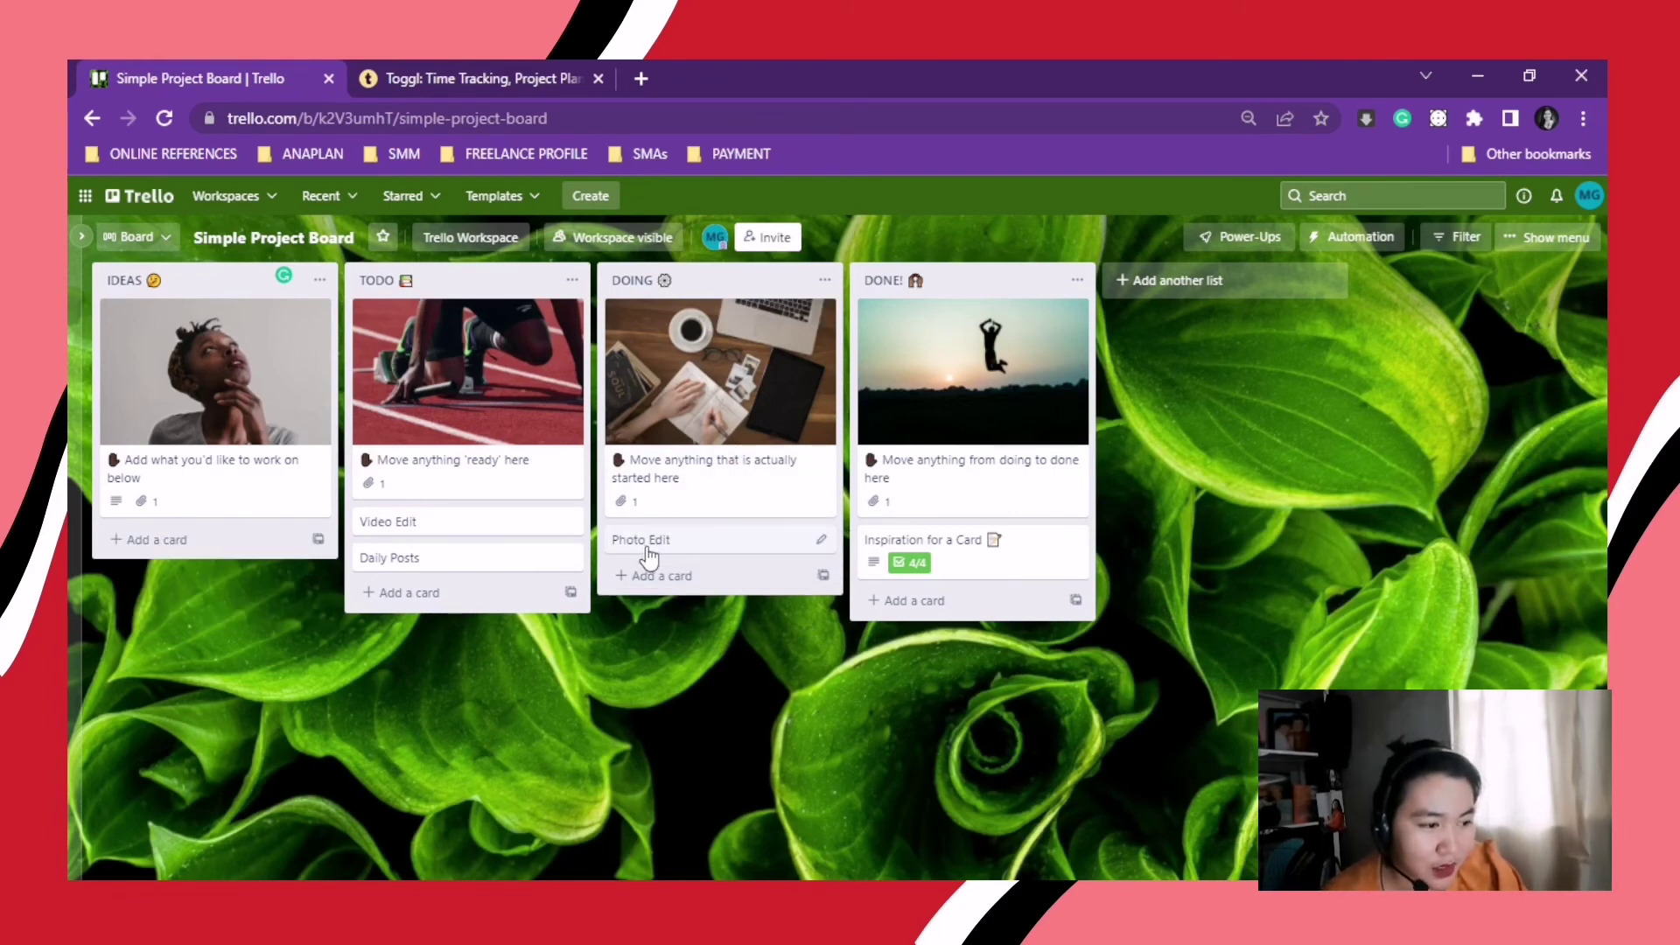
left_click_drag(644, 551, 917, 541)
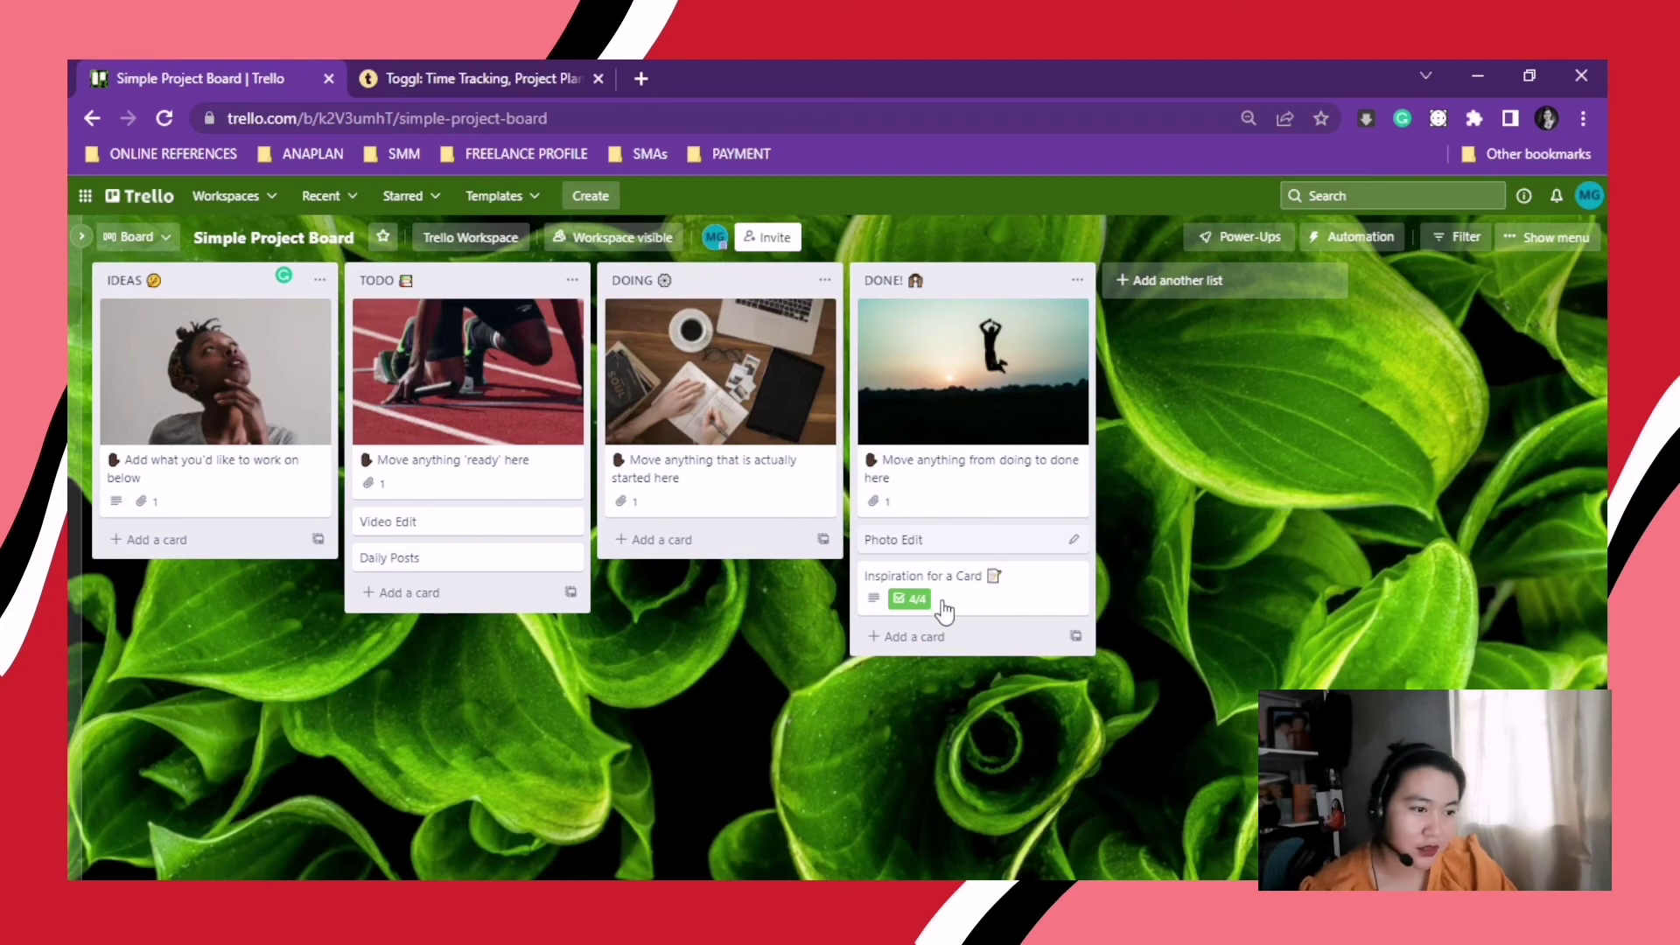
left_click_drag(950, 612, 958, 525)
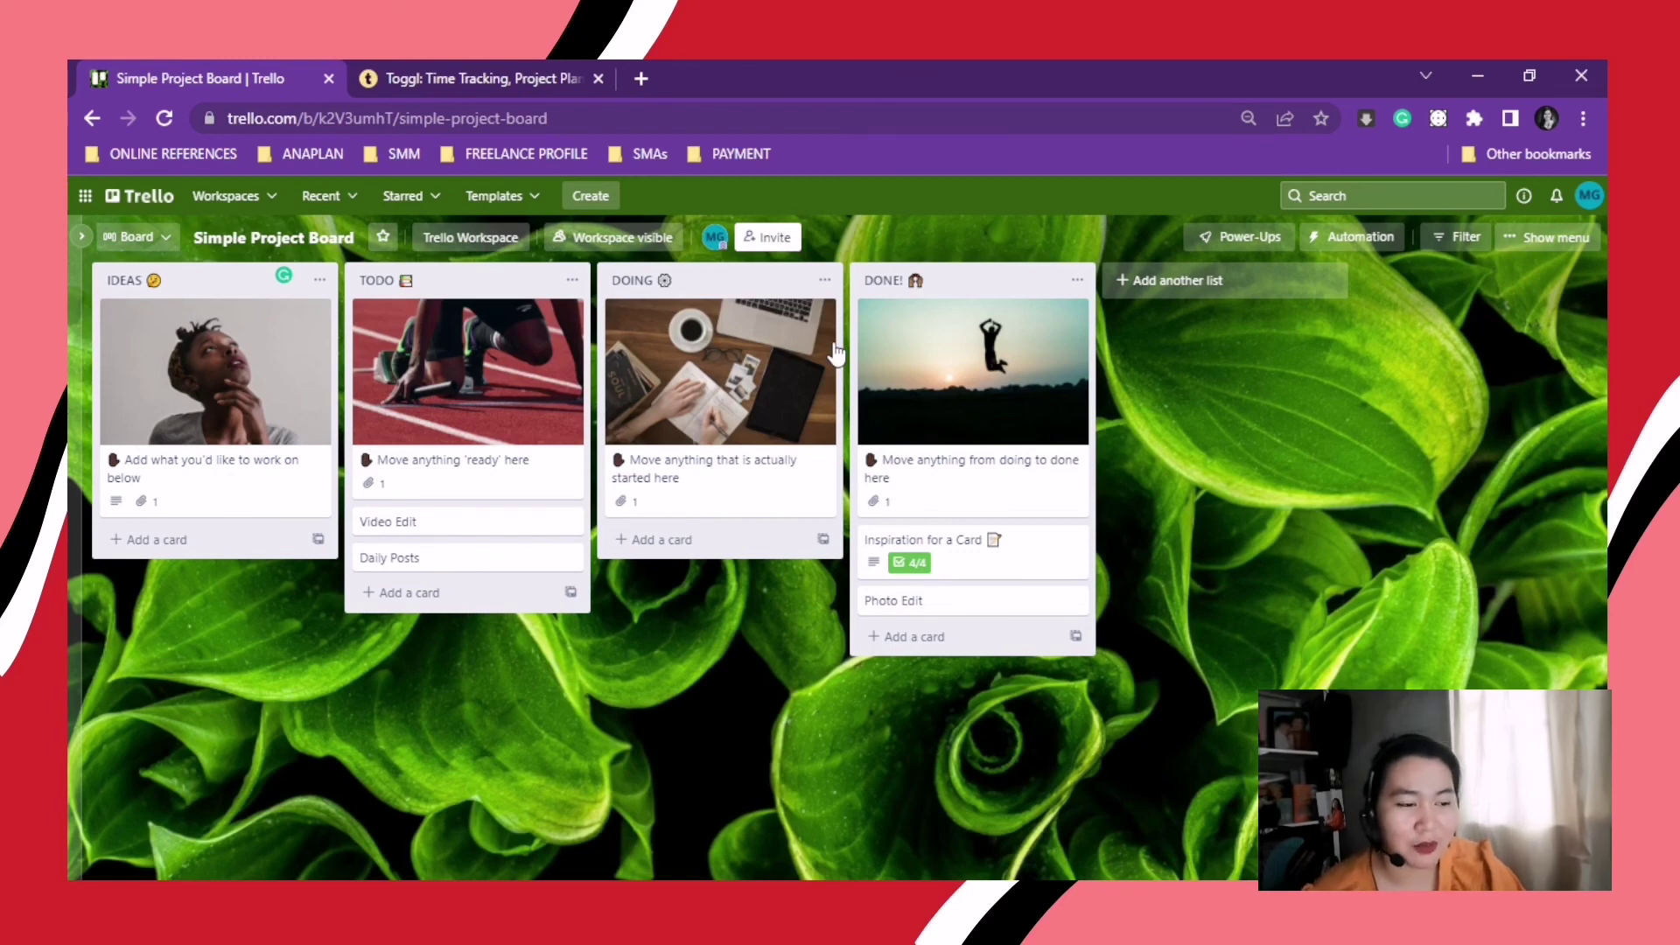
- Add a new list titled REVIEW after the DONE list
left_click(1150, 281)
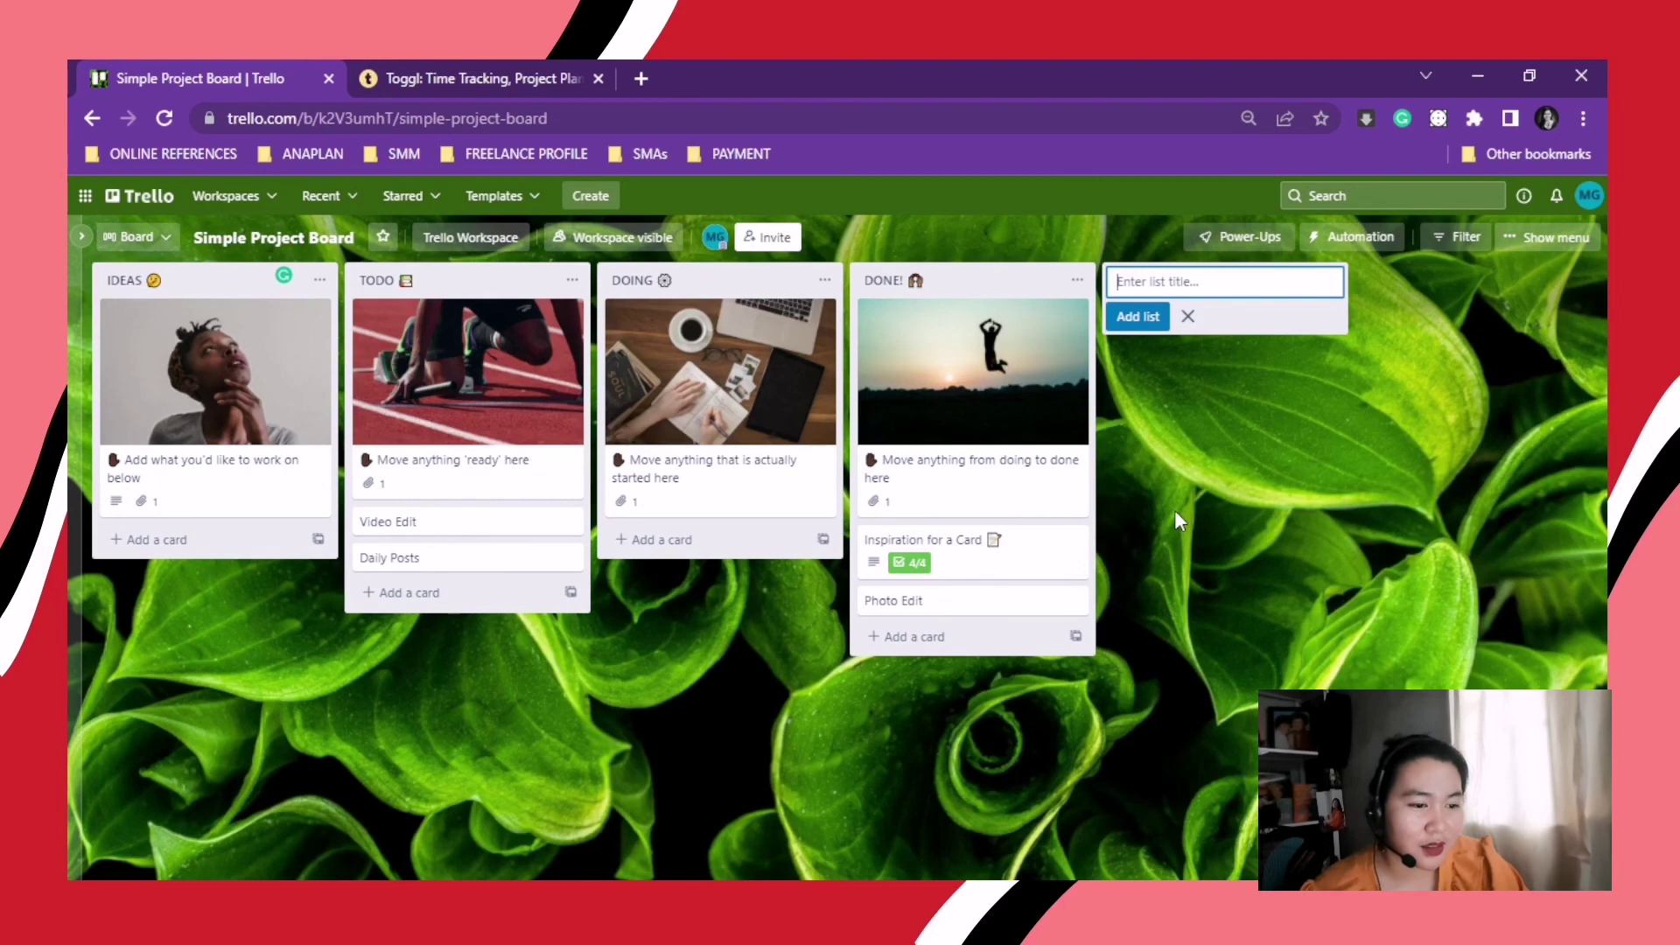
type("Re")
key("BackSpace")
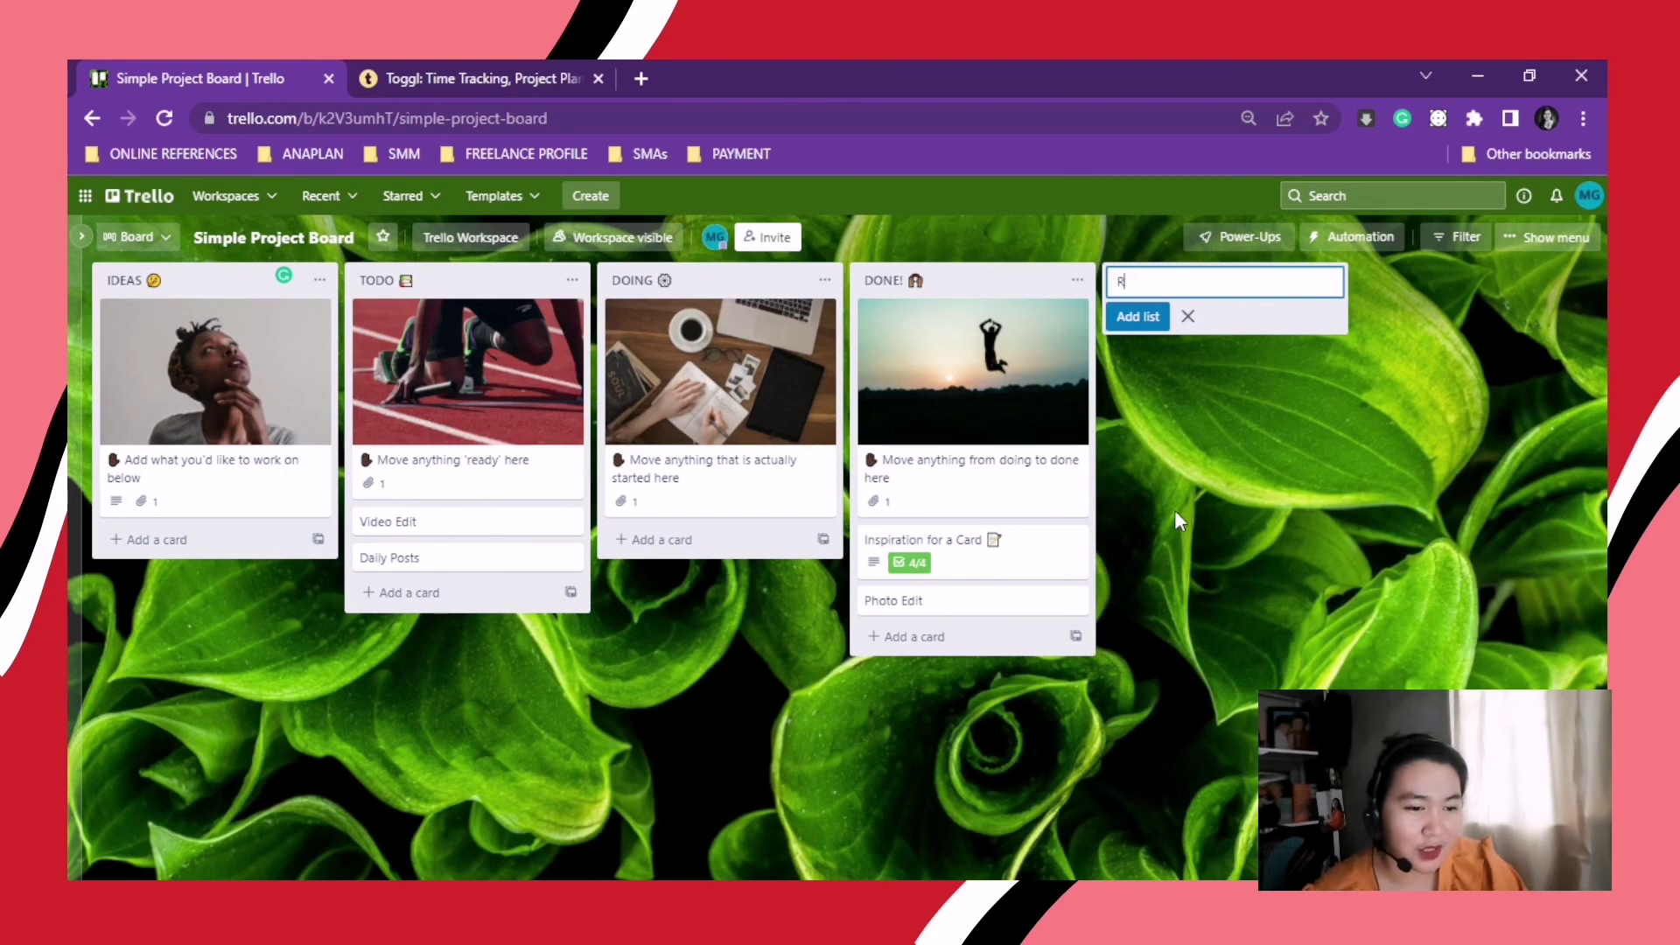
type("EVI")
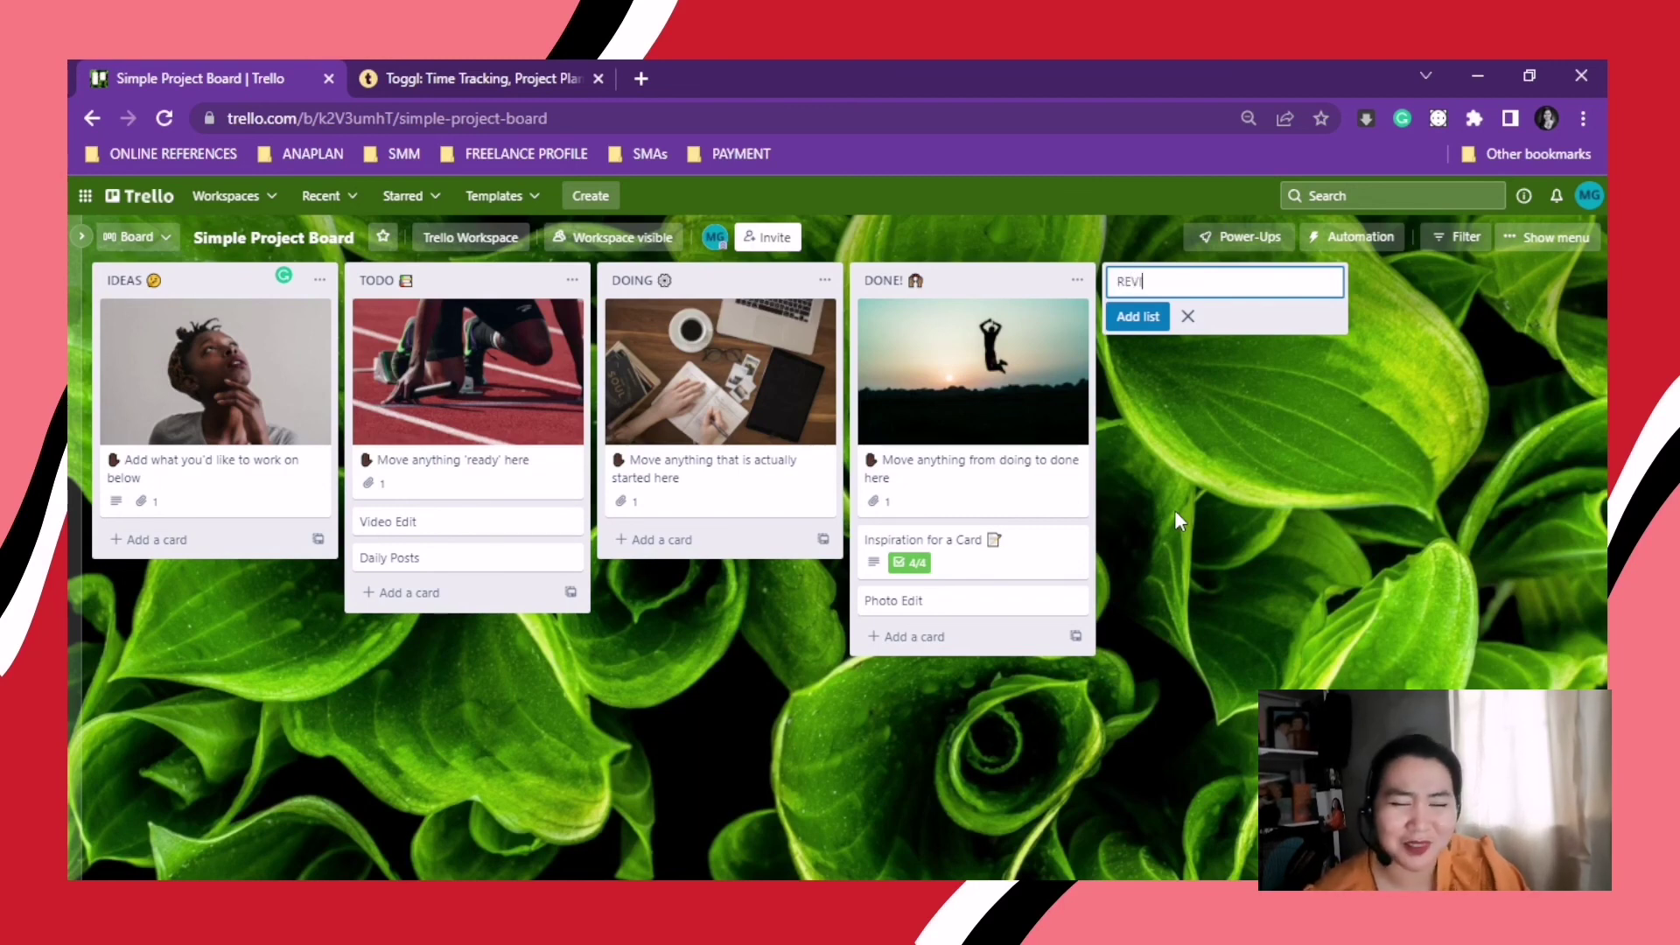
type("EW")
key("Return")
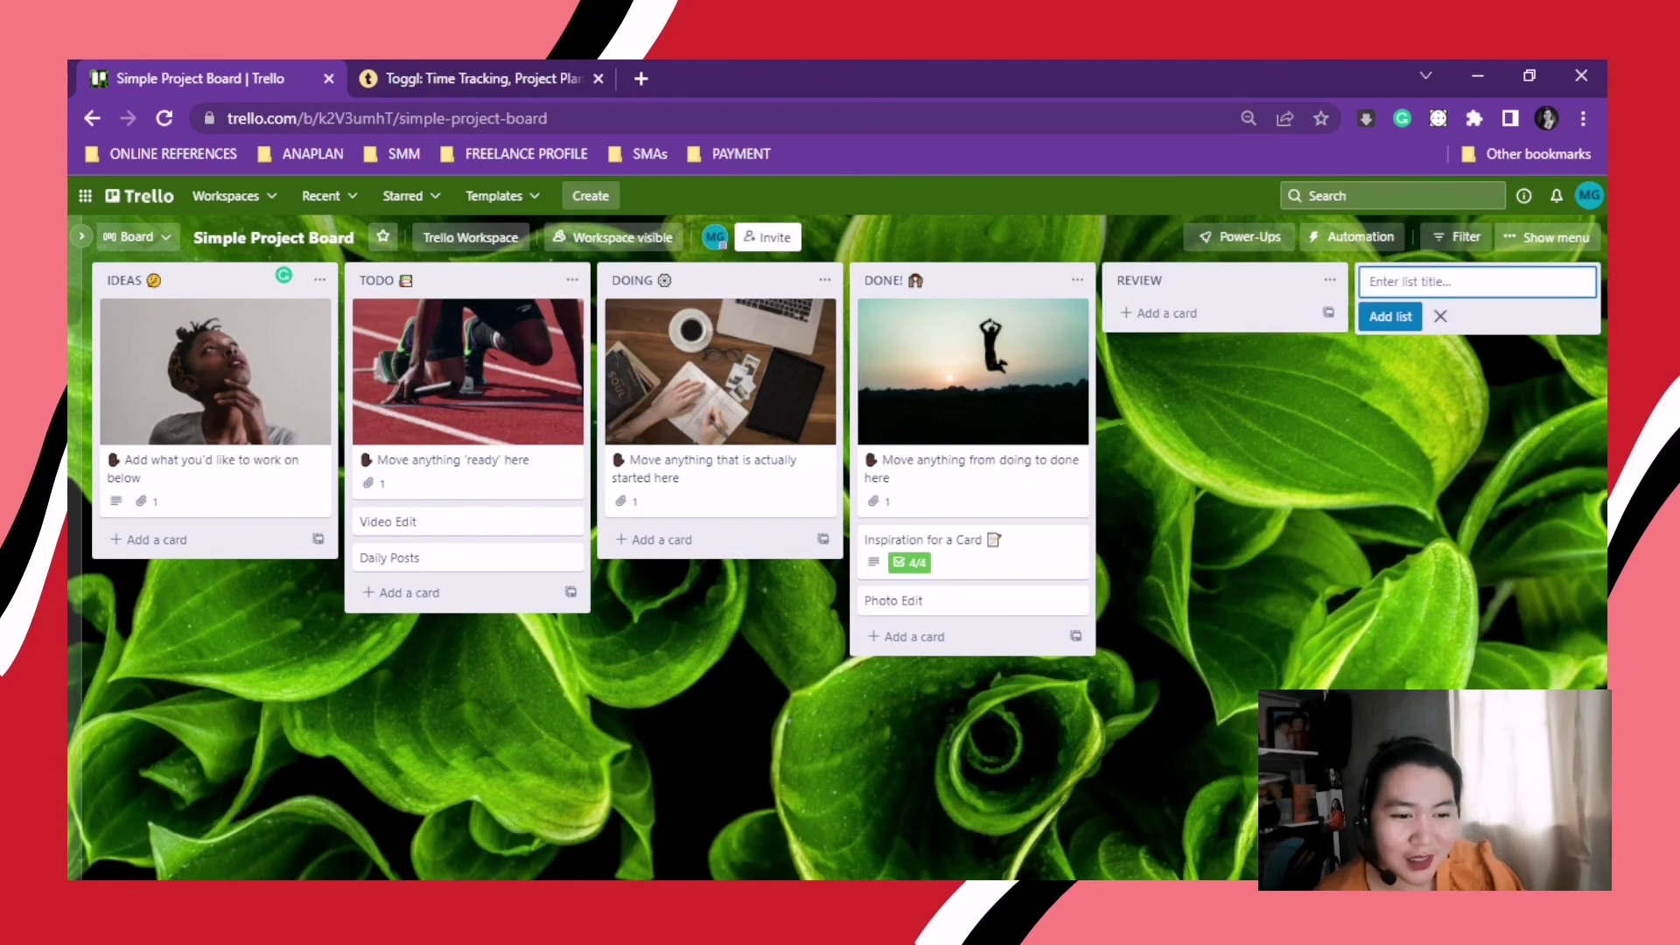
key("Escape")
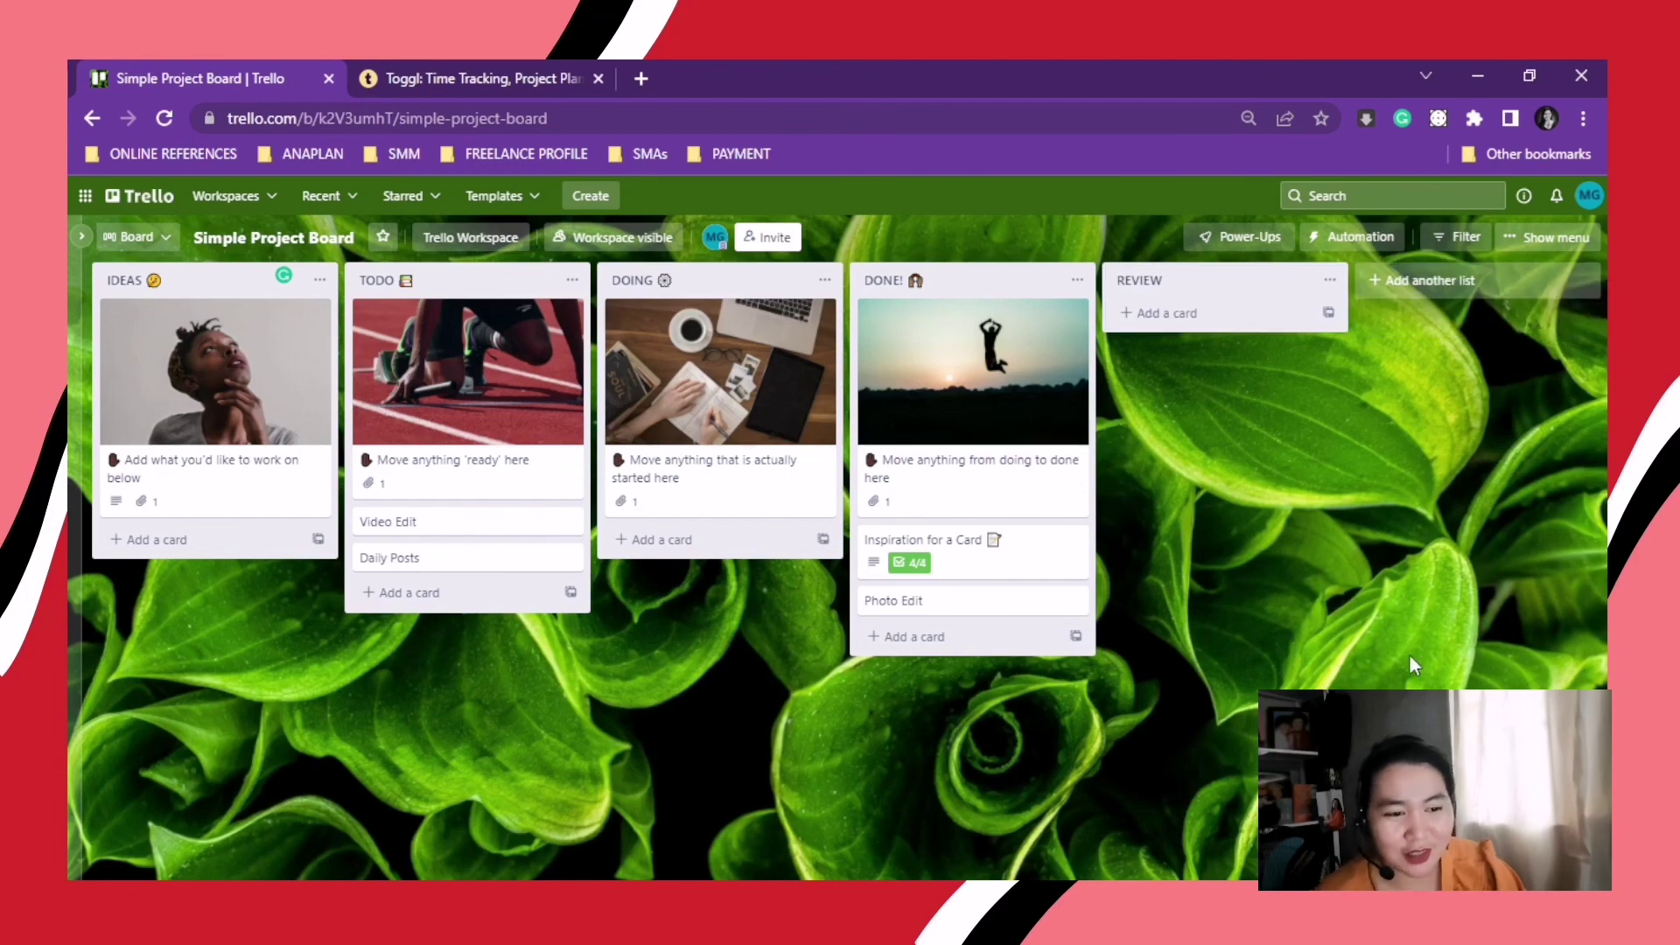
- Apply the green label to the Photo Edit card, leaving checklist and dates unchanged
left_click(926, 600)
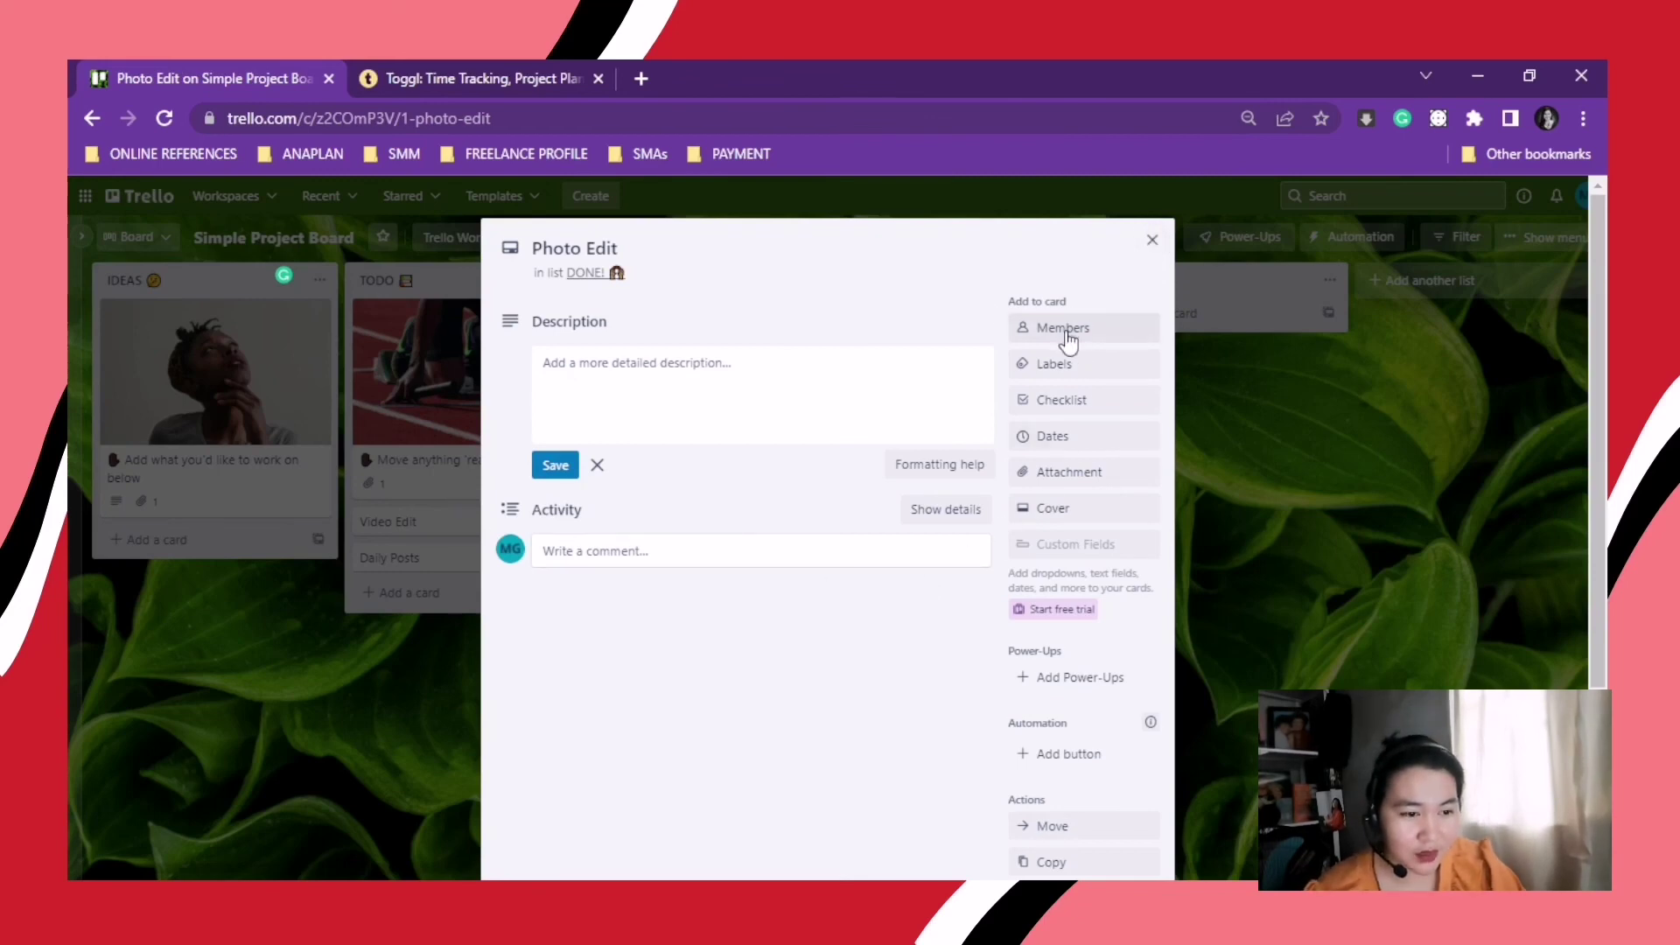
left_click(1062, 371)
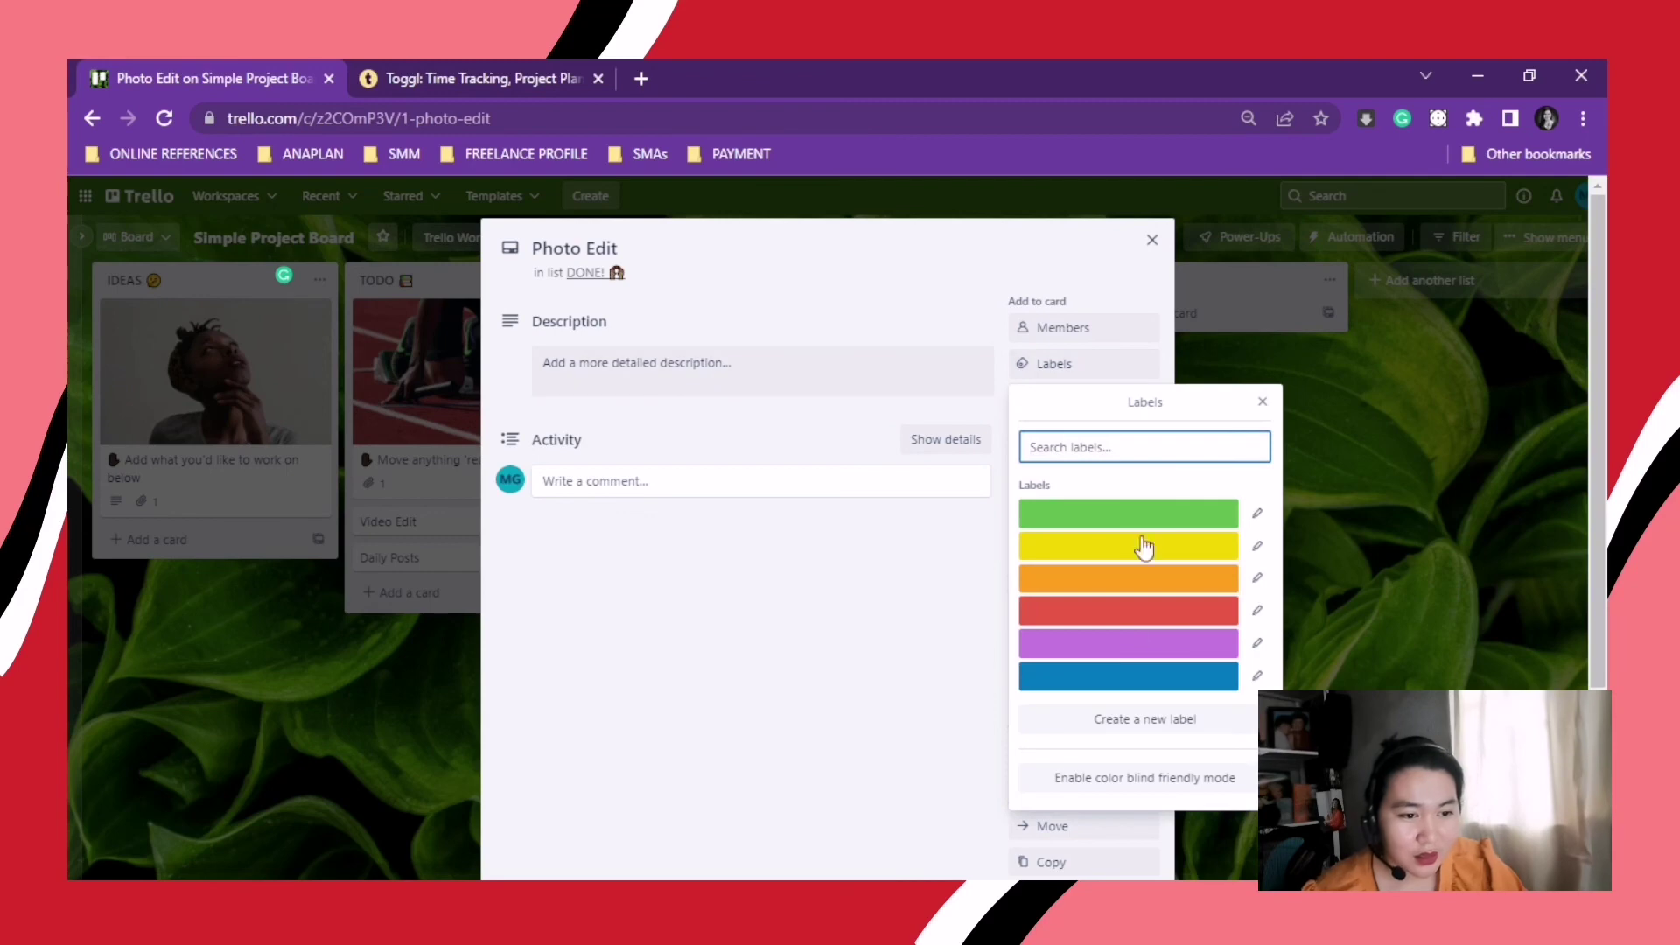
left_click(1109, 516)
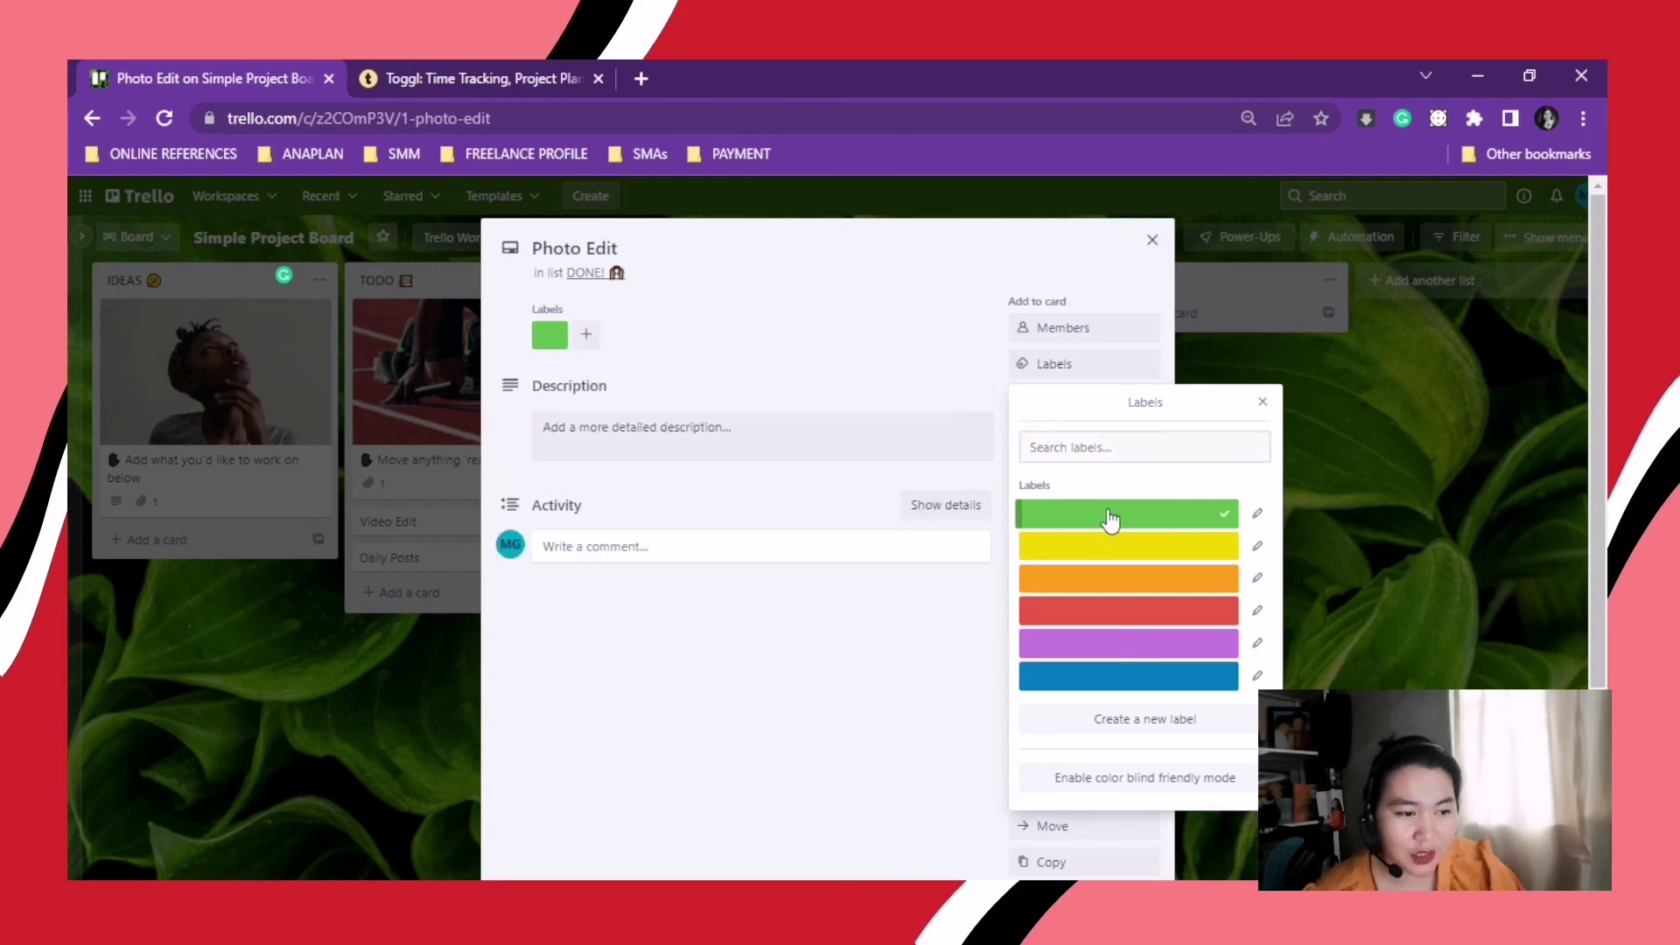
left_click(855, 607)
left_click(1055, 402)
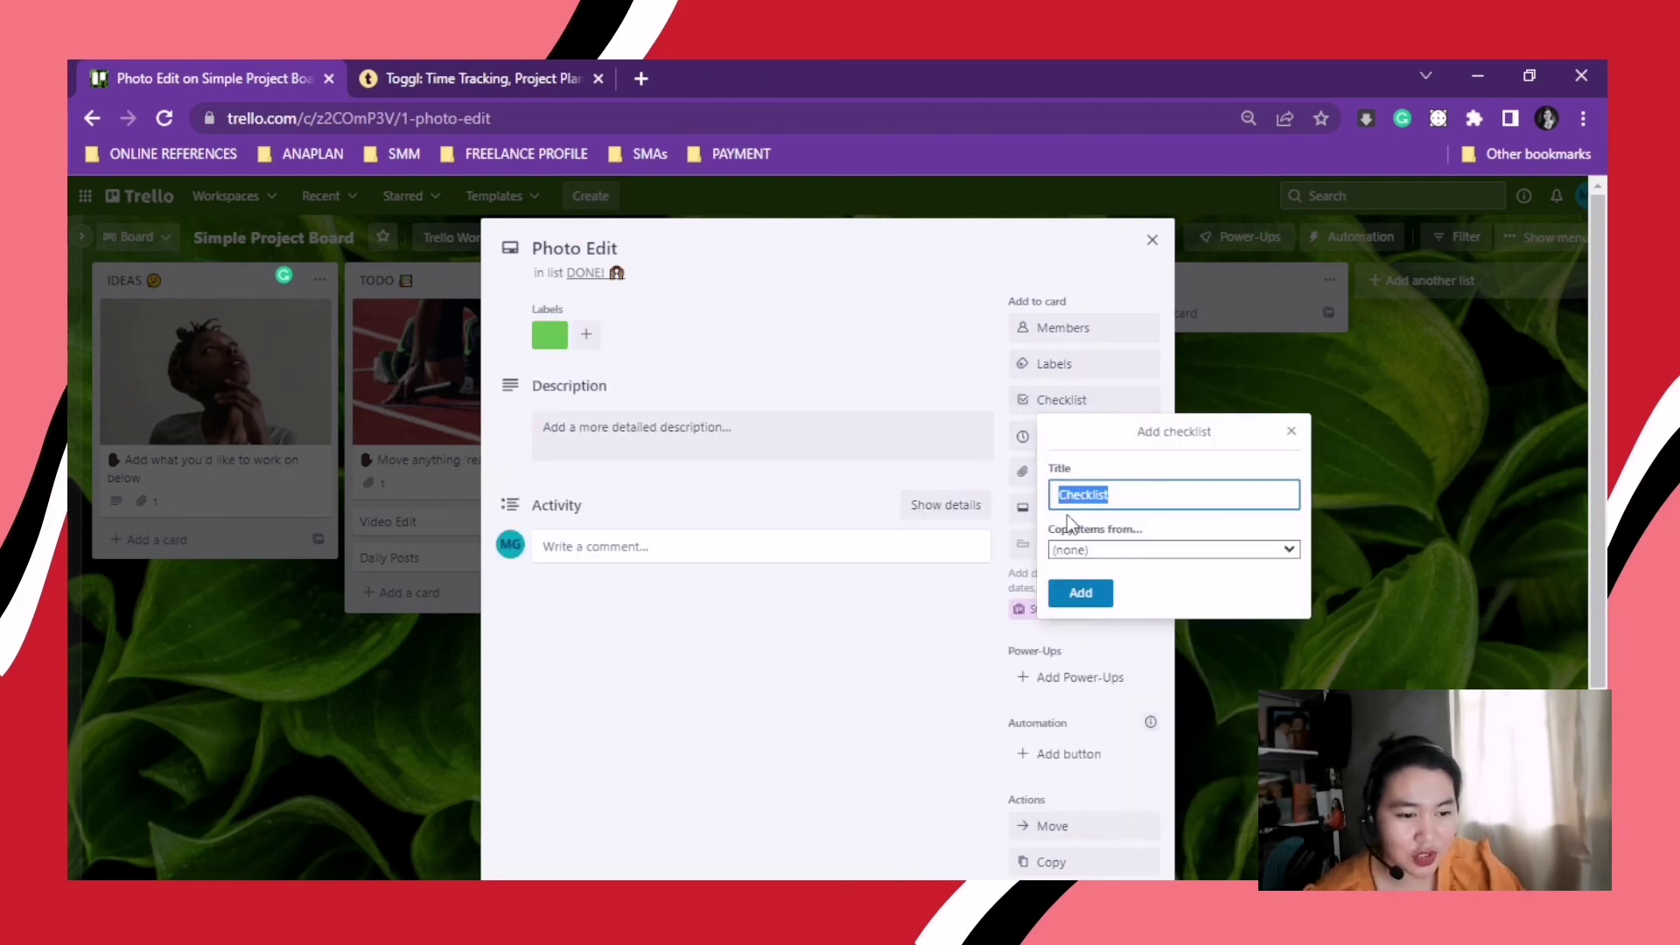
left_click(917, 623)
left_click(1074, 455)
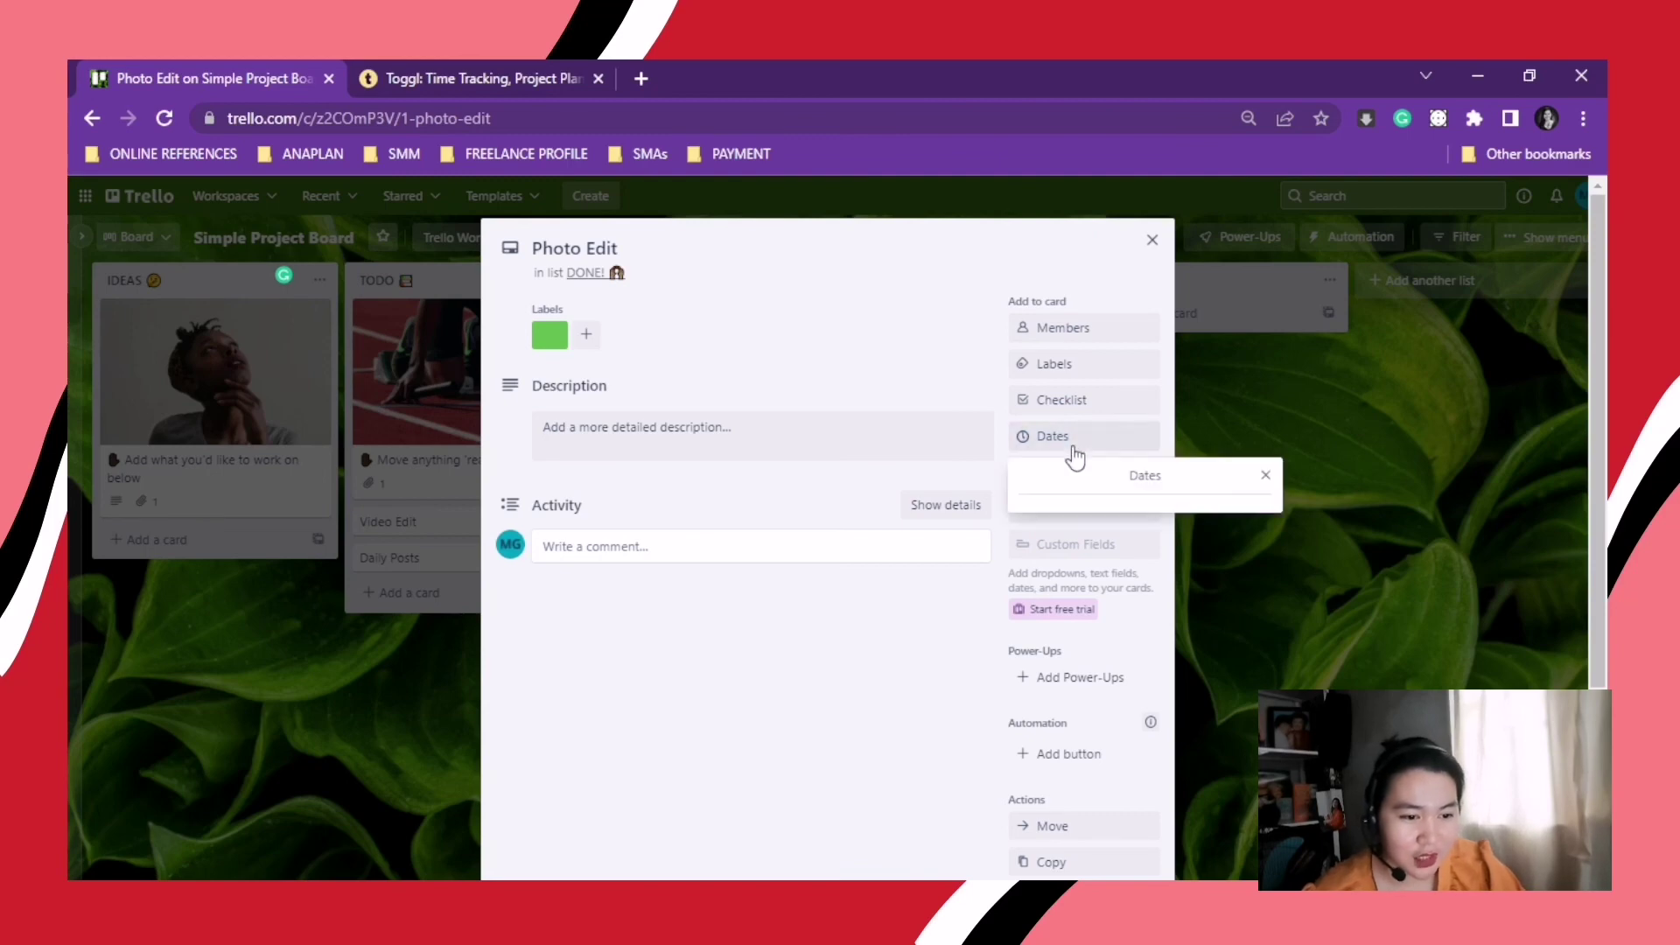
left_click(913, 591)
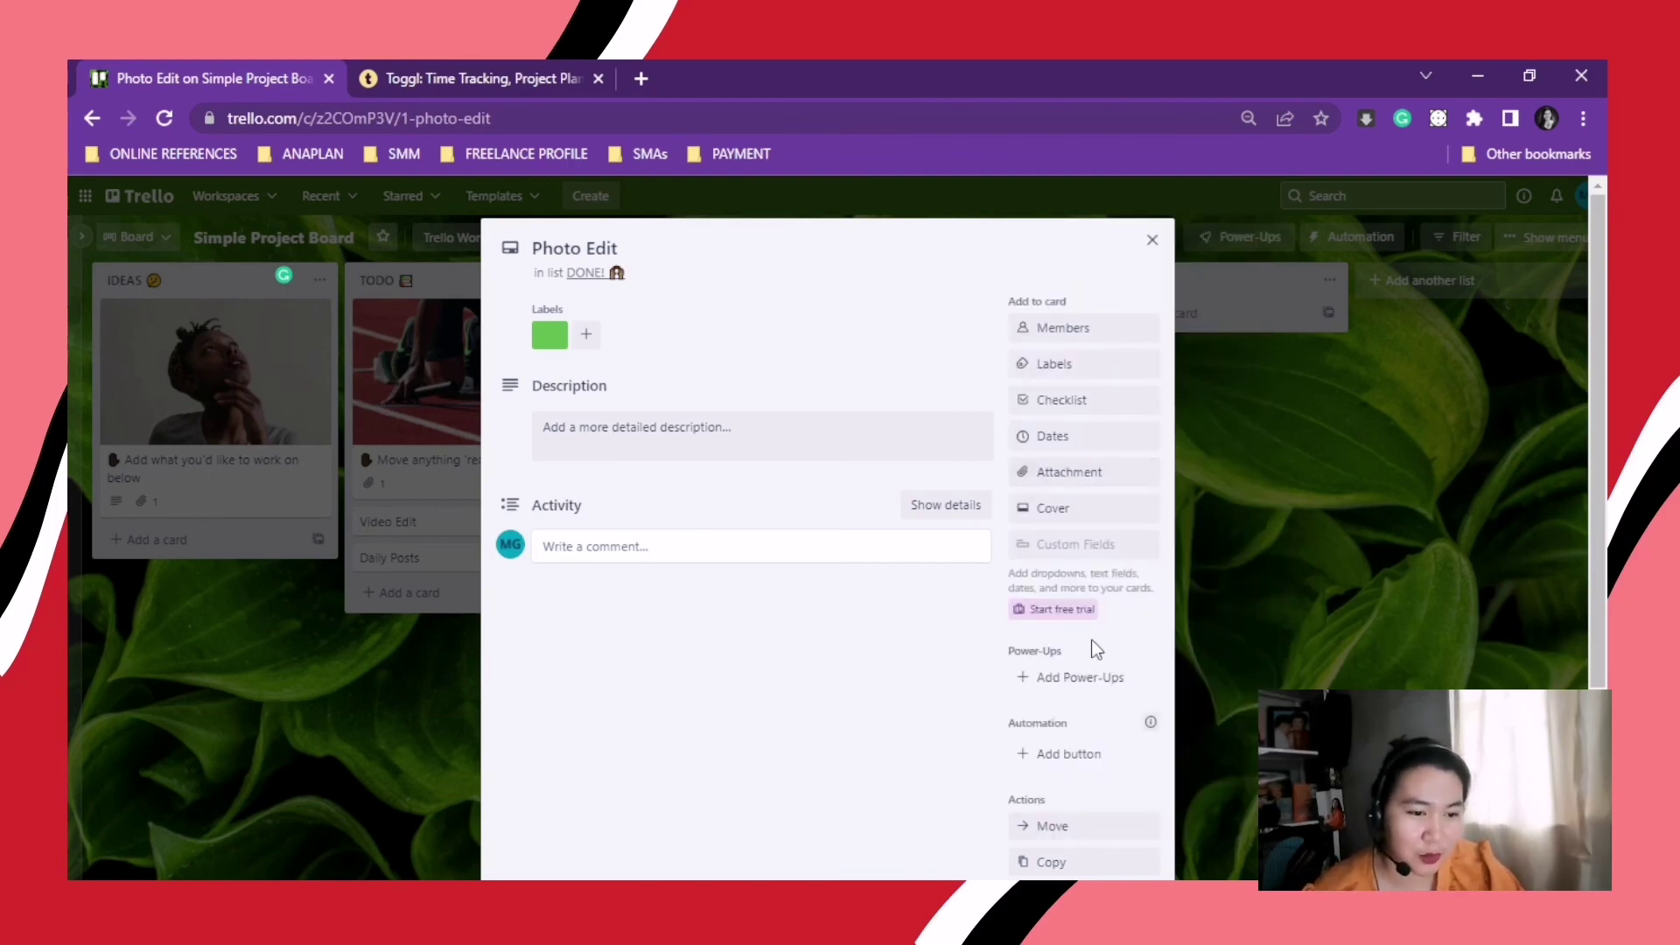
left_click(1150, 241)
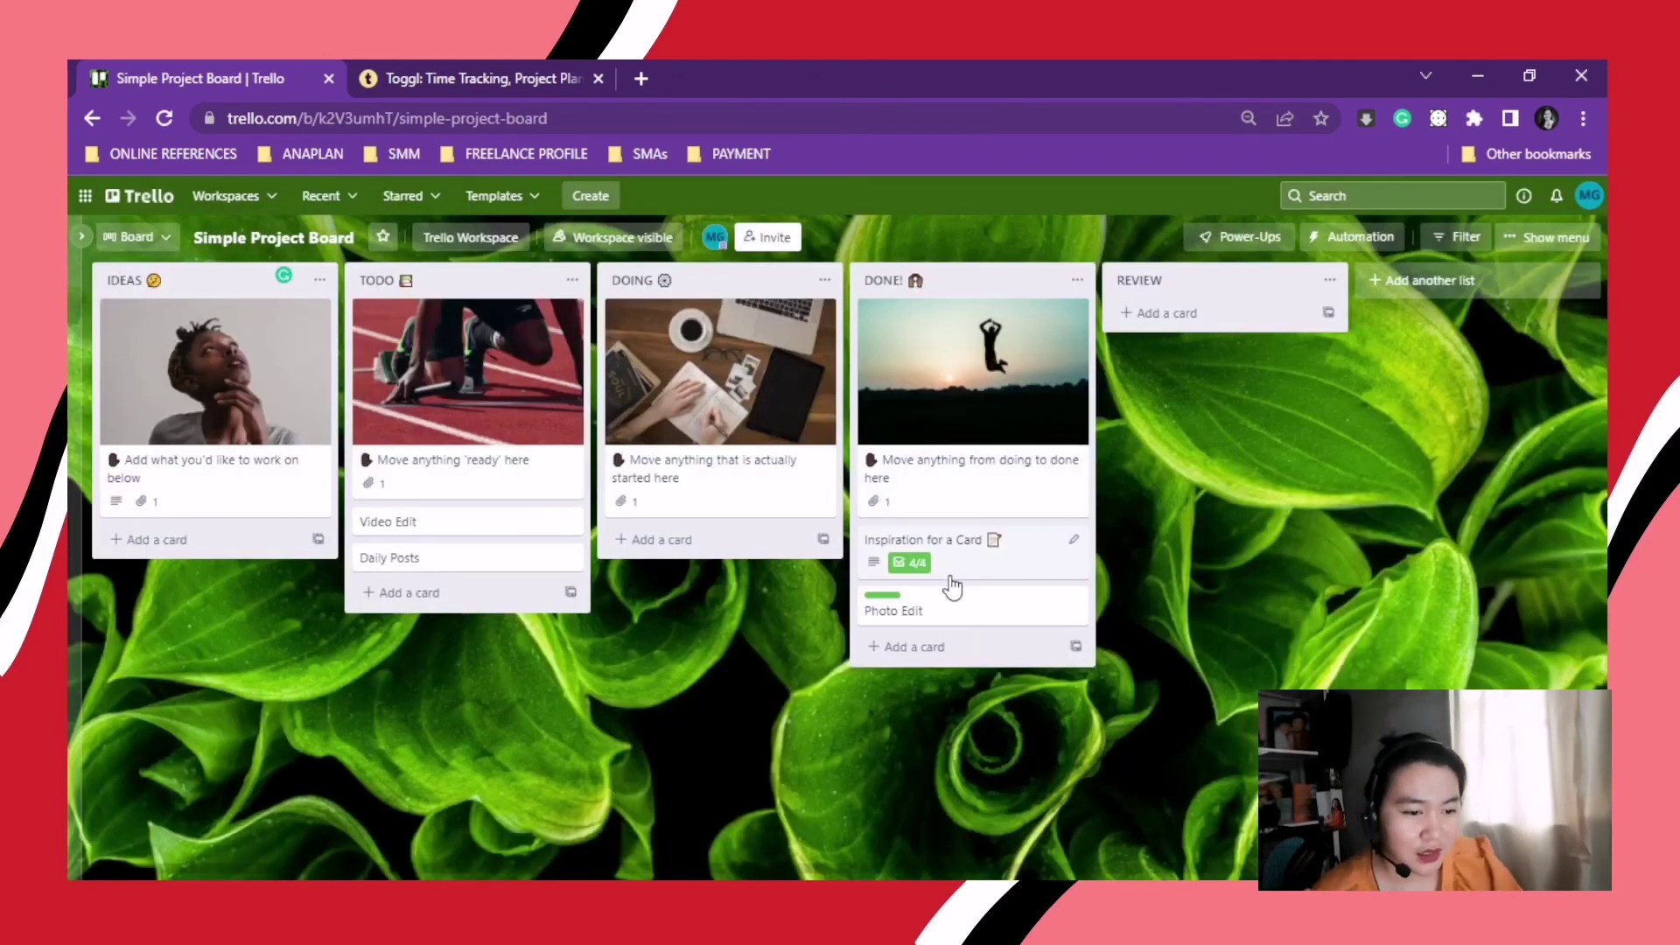
- Drag the green-labelled Photo Edit card from DONE into the REVIEW list
left_click_drag(919, 604, 1197, 321)
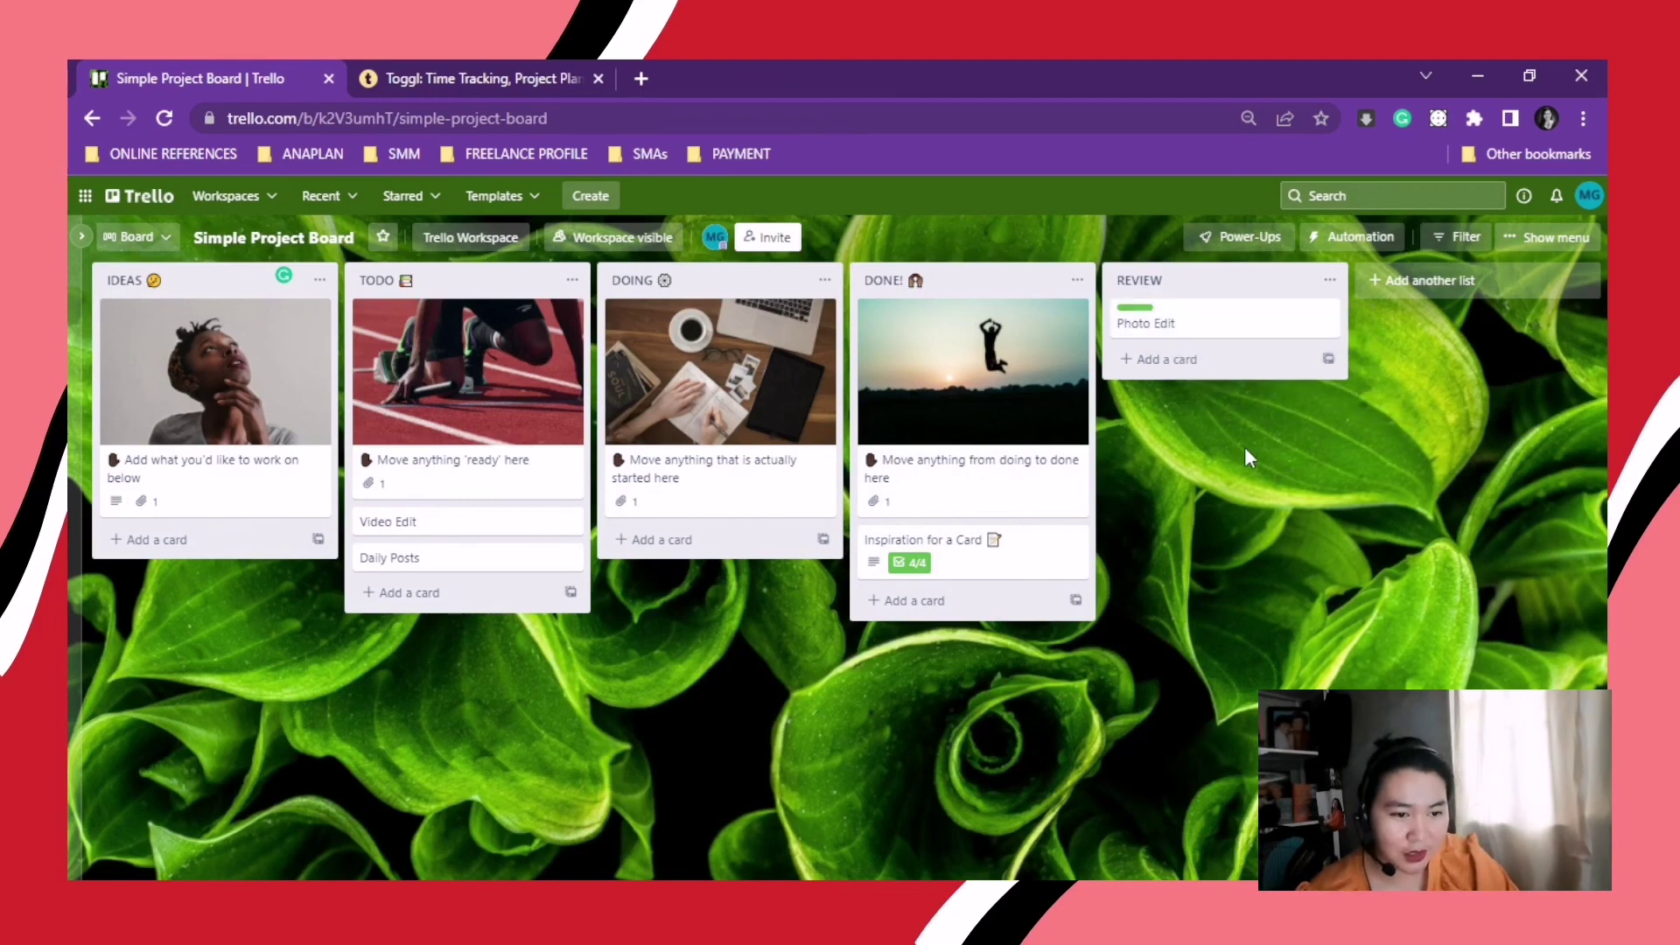